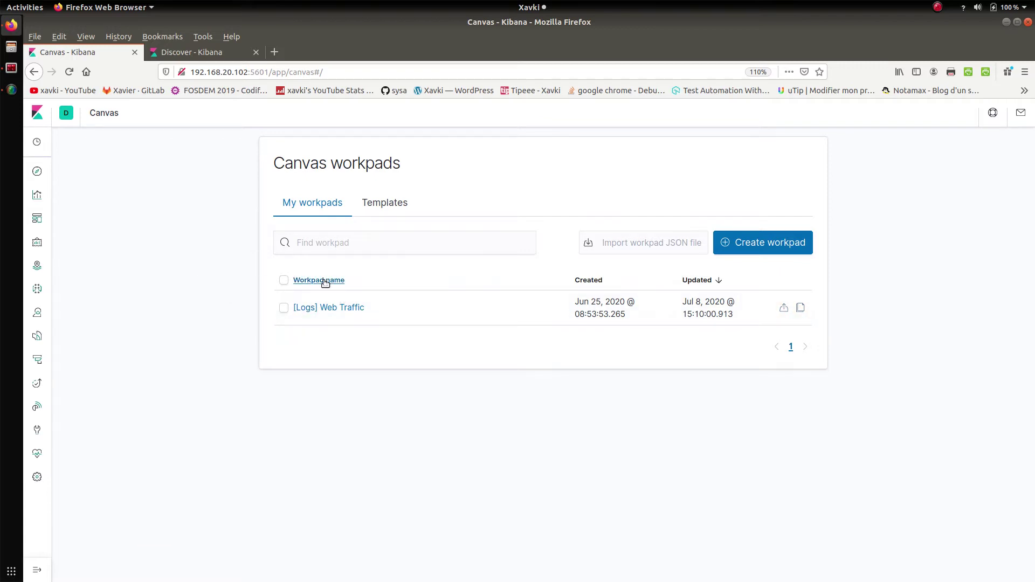
# Step: Examine the layout of the [Logs] Web Traffic workpad, and return to the workpad list
pyautogui.click(351, 308)
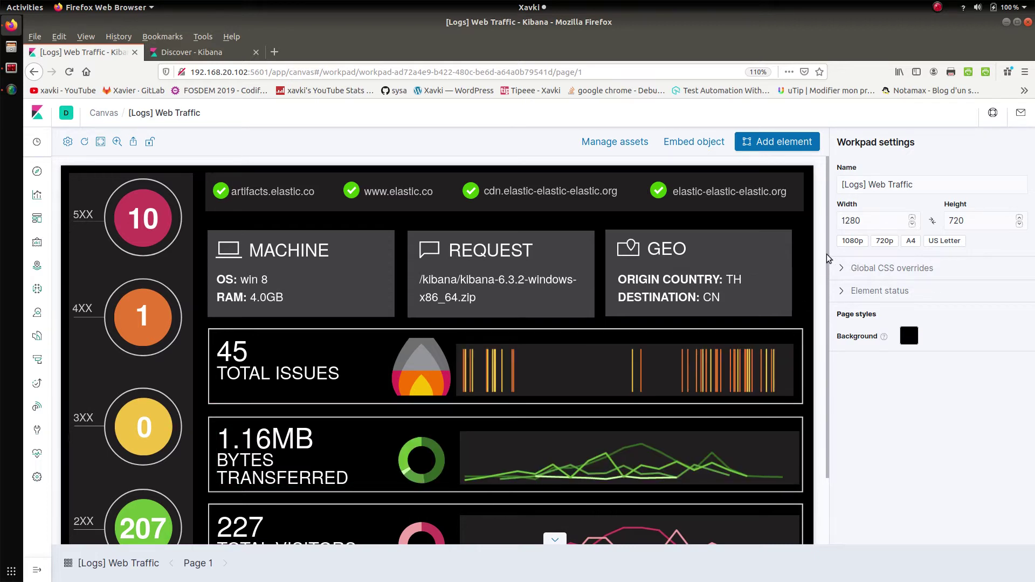
pyautogui.moveTo(829, 262)
pyautogui.mouseDown()
pyautogui.moveTo(831, 367)
pyautogui.moveTo(830, 263)
pyautogui.mouseUp()
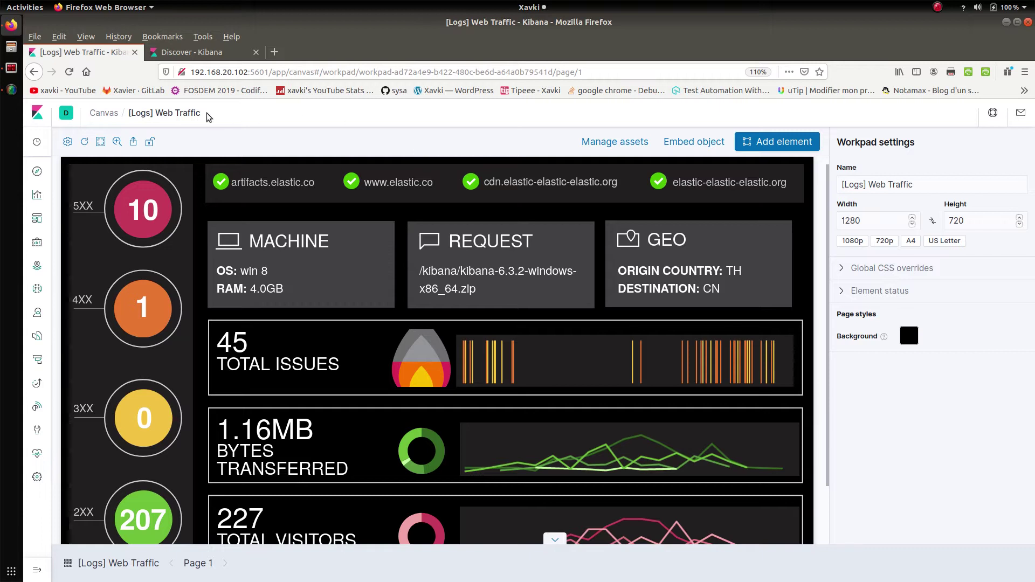
pyautogui.click(106, 114)
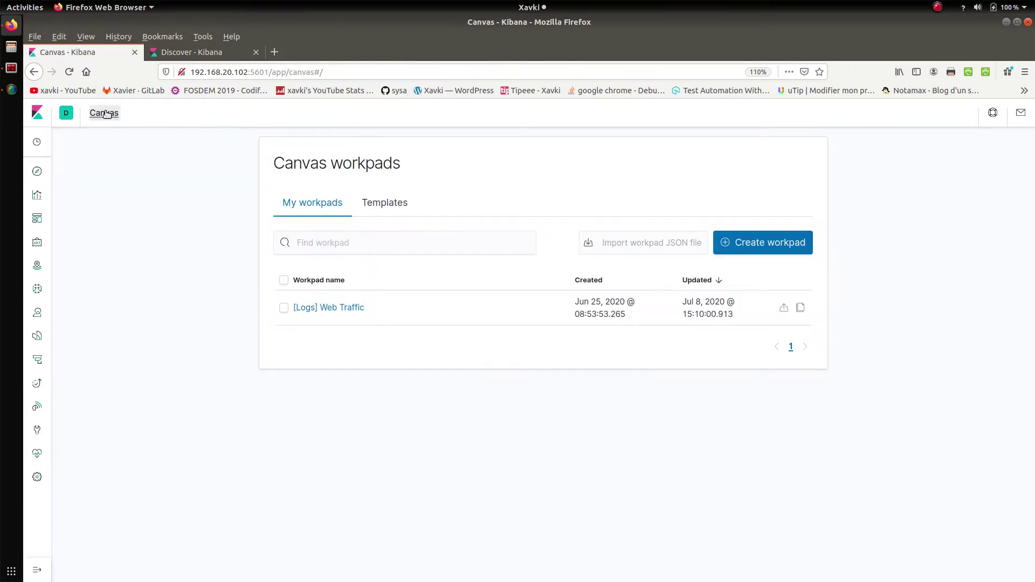
# Step: Create a new blank workpad and look over its refresh, cycling and fullscreen display options
pyautogui.click(784, 246)
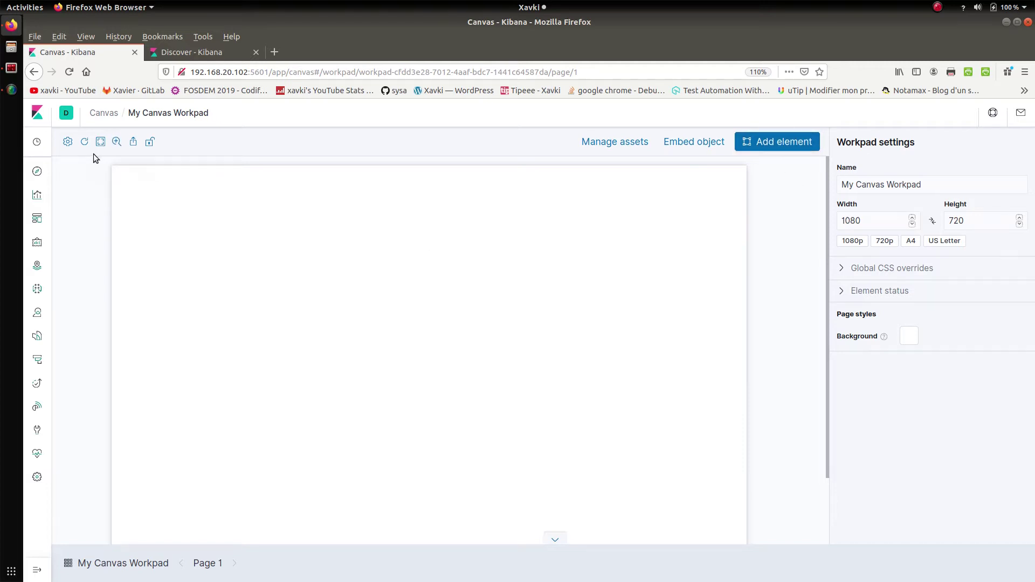
pyautogui.click(68, 141)
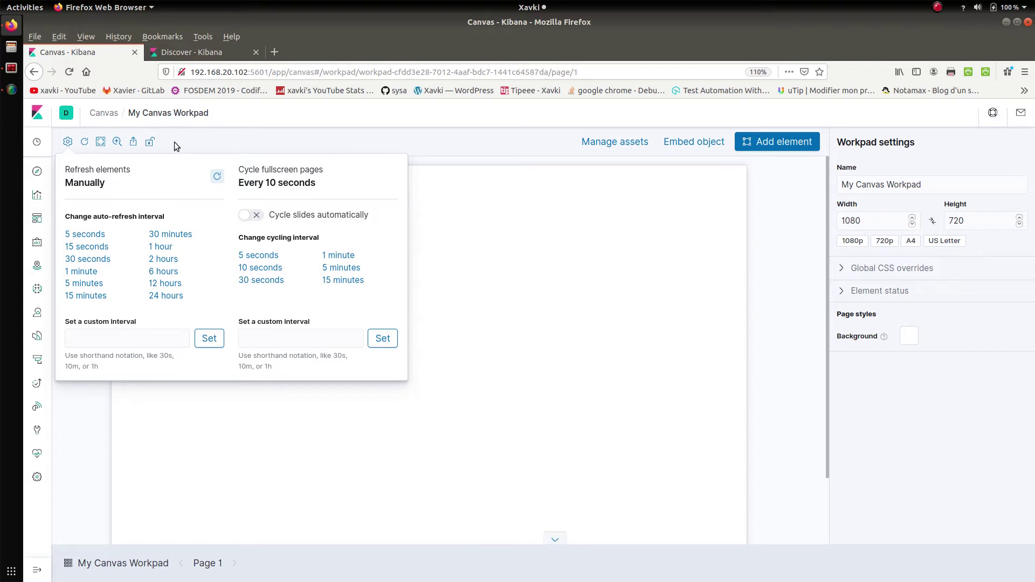
pyautogui.click(216, 135)
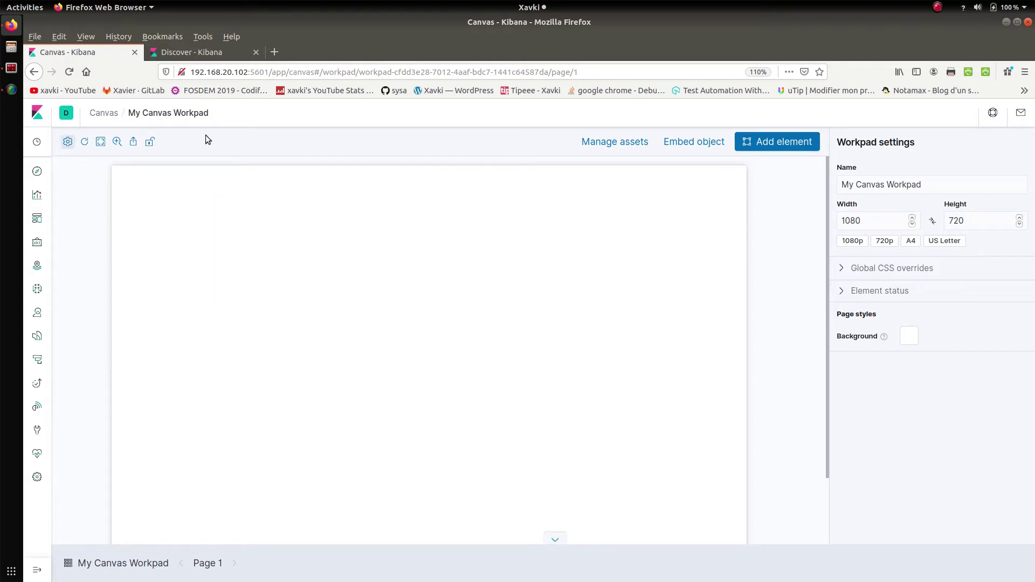
pyautogui.click(100, 142)
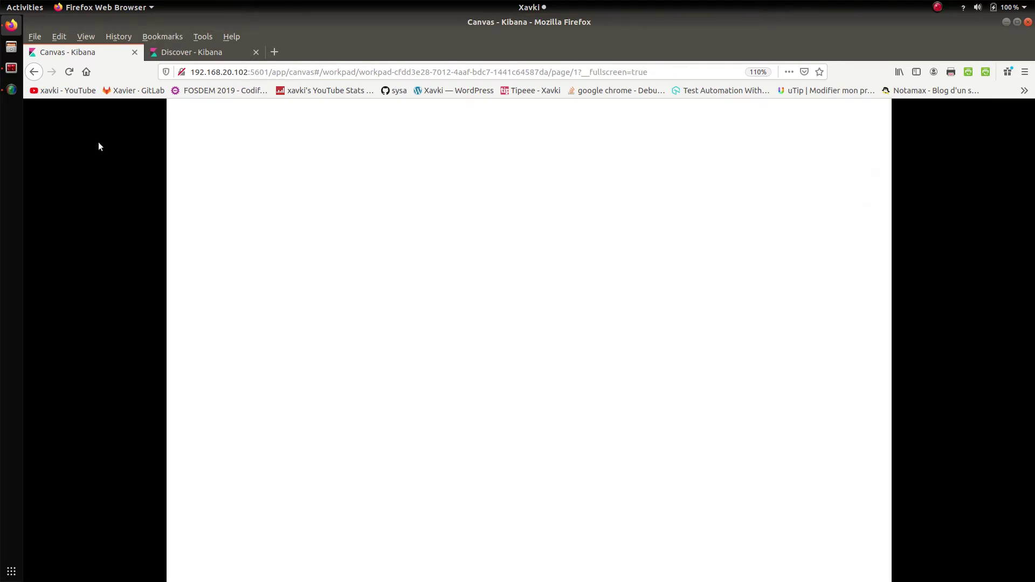
pyautogui.press('Escape')
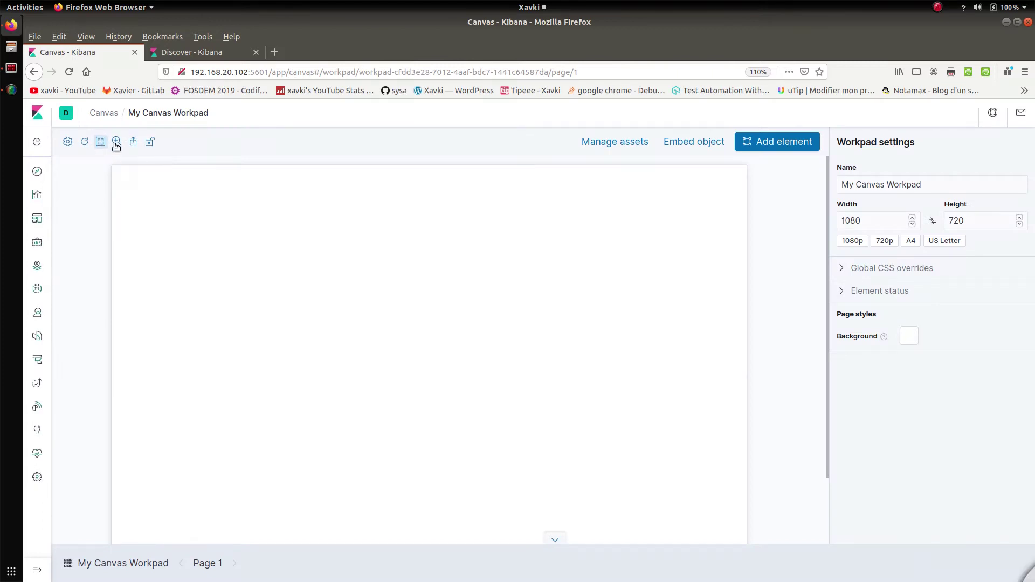
# Step: Set the workpad's zoom level to 50%
pyautogui.click(117, 142)
pyautogui.click(109, 231)
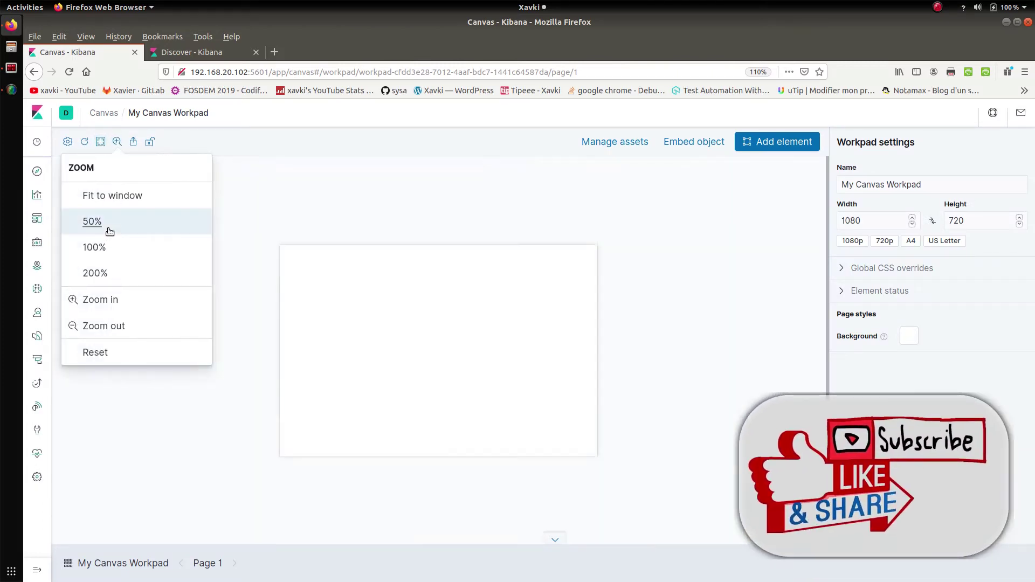
pyautogui.click(277, 180)
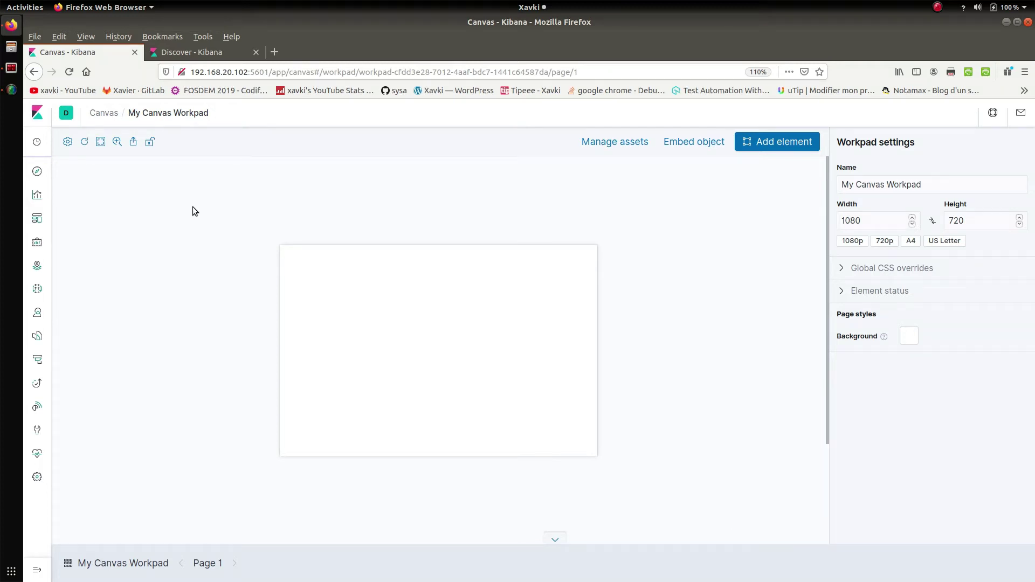
# Step: Look through the workpad's sharing options, including the PDF reports settings, without exporting anything
pyautogui.click(134, 144)
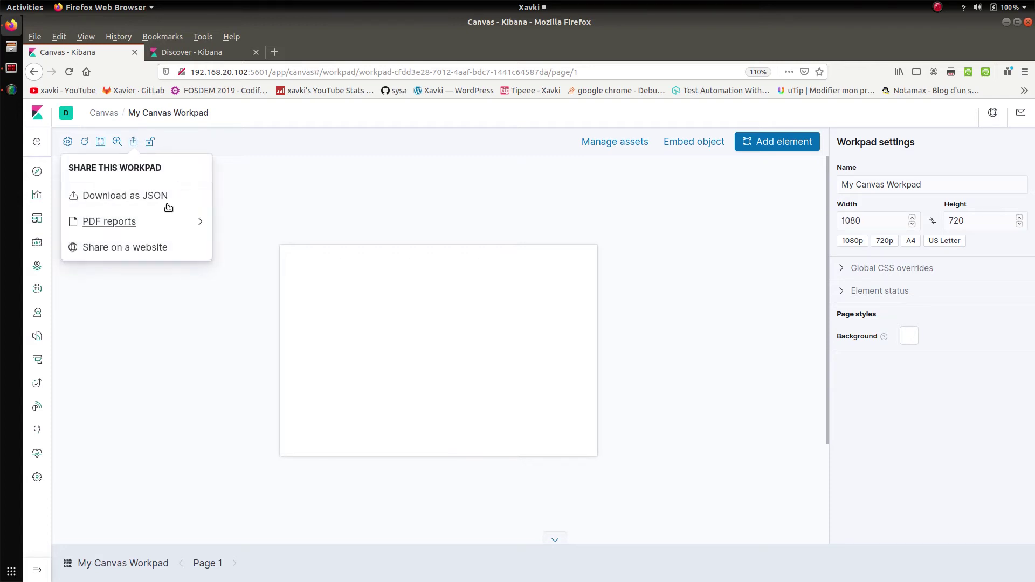
pyautogui.click(132, 222)
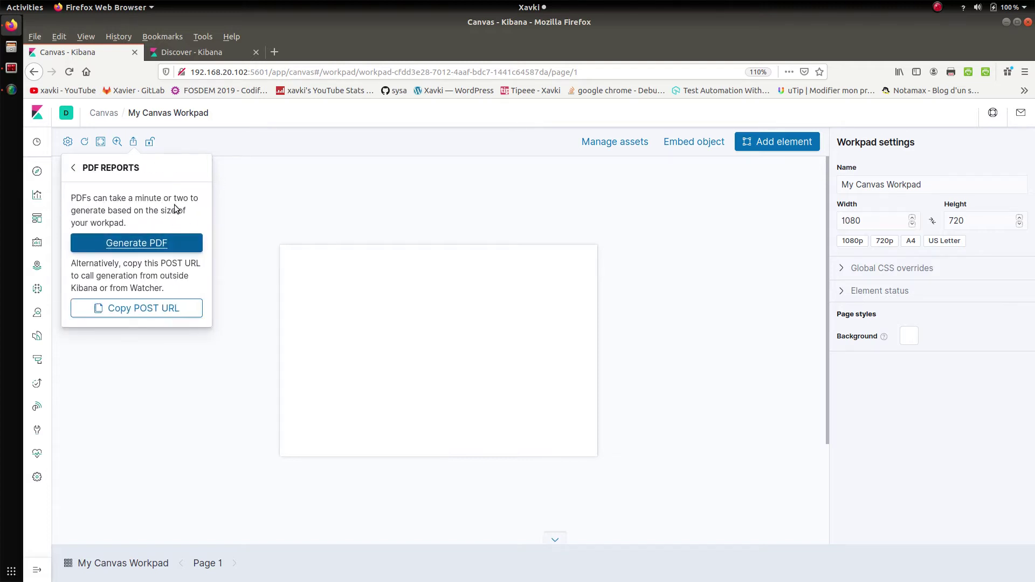
pyautogui.click(77, 166)
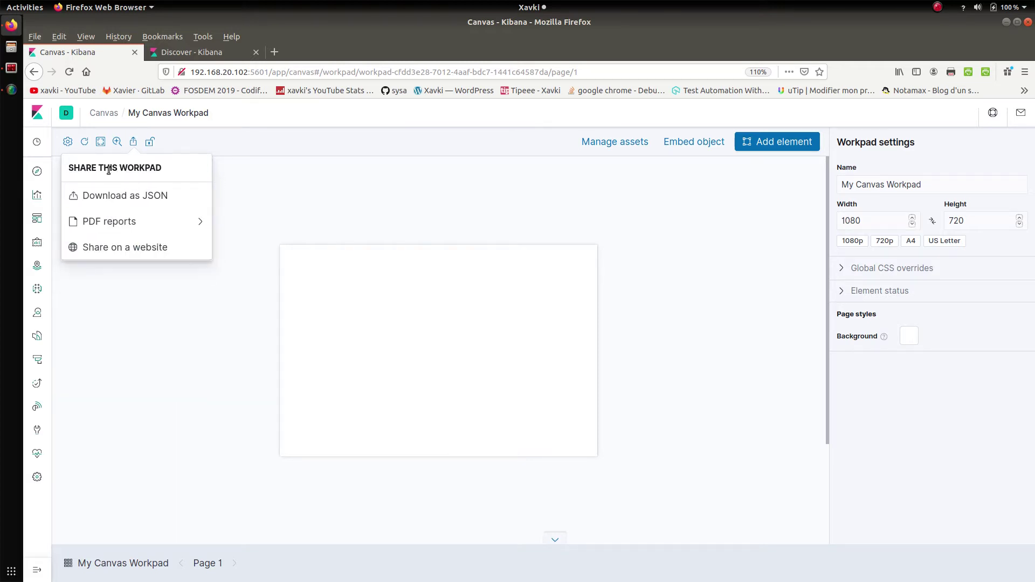
pyautogui.click(268, 207)
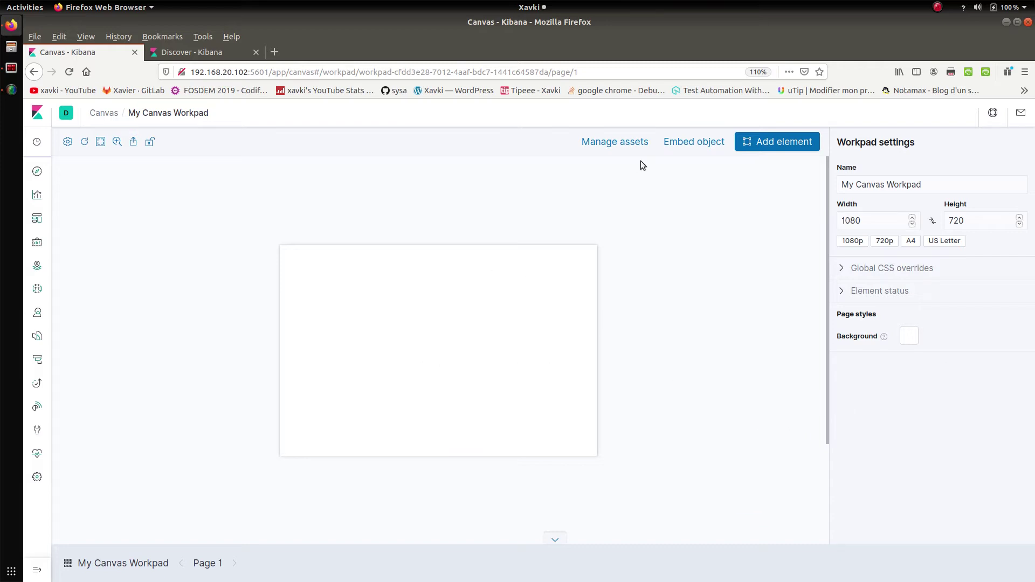
# Step: Review the workpad's asset manager and the list of objects available for embedding
pyautogui.click(631, 143)
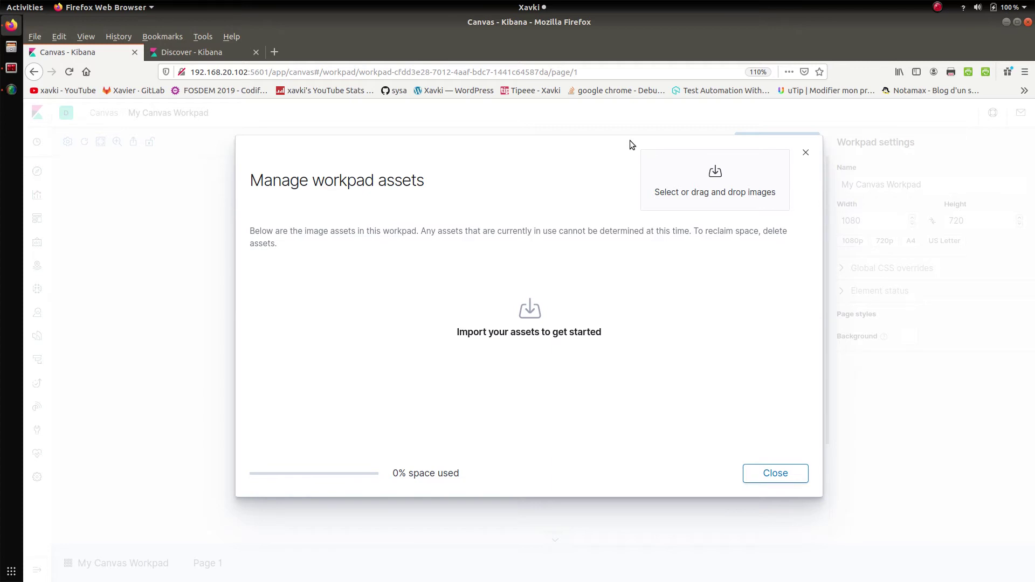
pyautogui.click(807, 154)
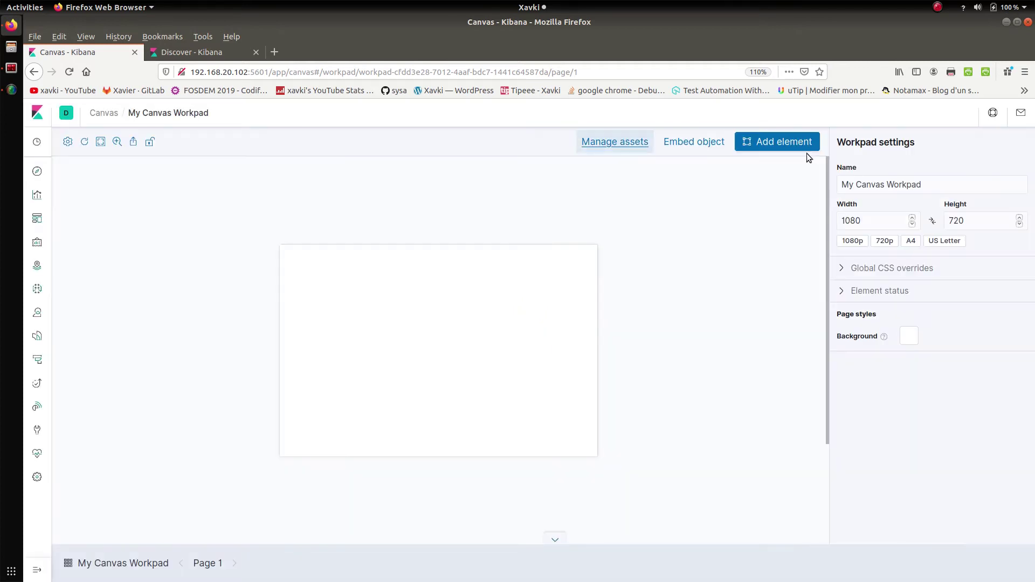
pyautogui.click(723, 142)
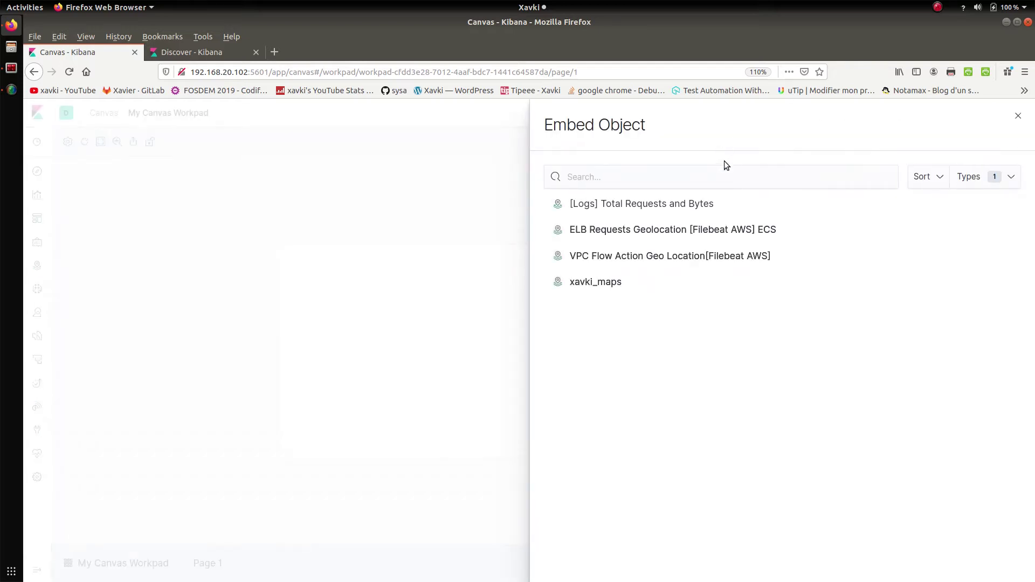
pyautogui.click(454, 195)
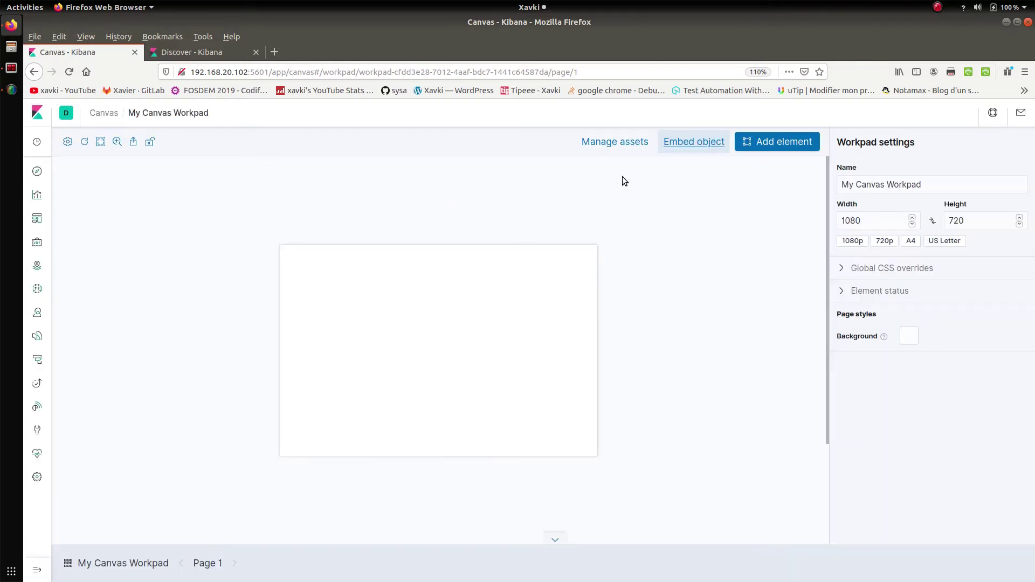
# Step: Embed the xavki_maps map in the workpad and move it to the page's lower-right corner
pyautogui.click(704, 142)
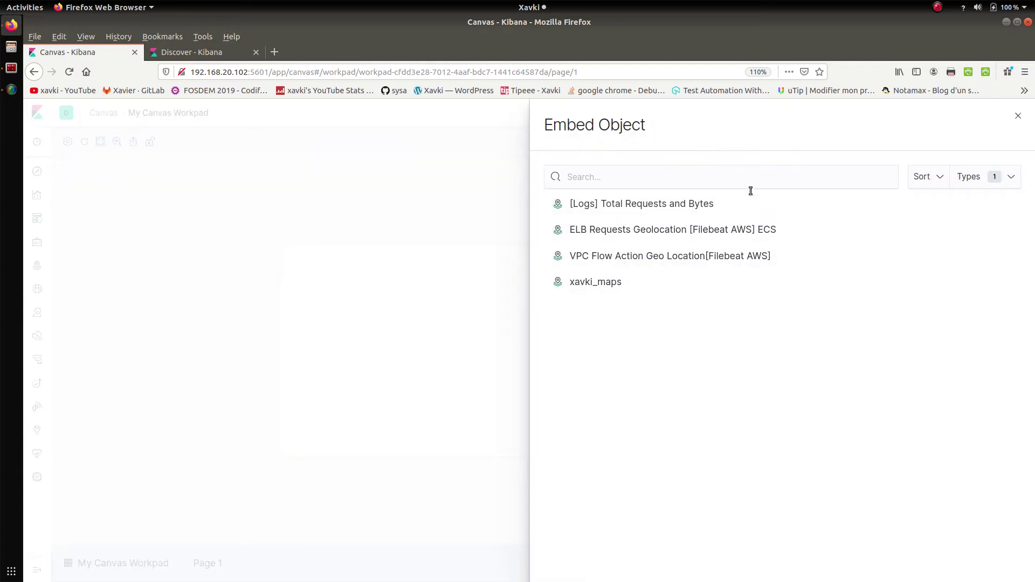
pyautogui.click(617, 289)
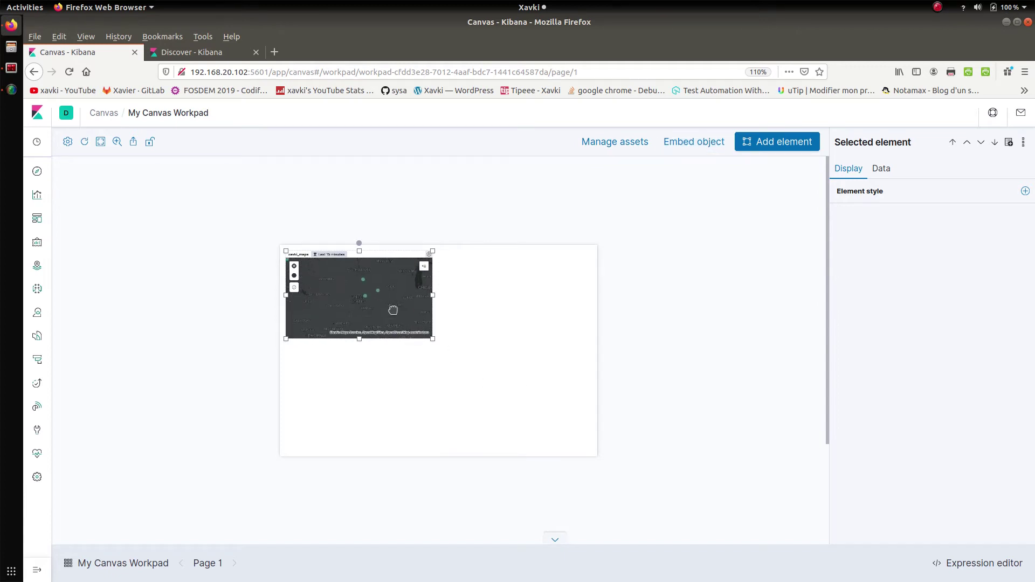
pyautogui.moveTo(392, 253); pyautogui.dragTo(516, 352)
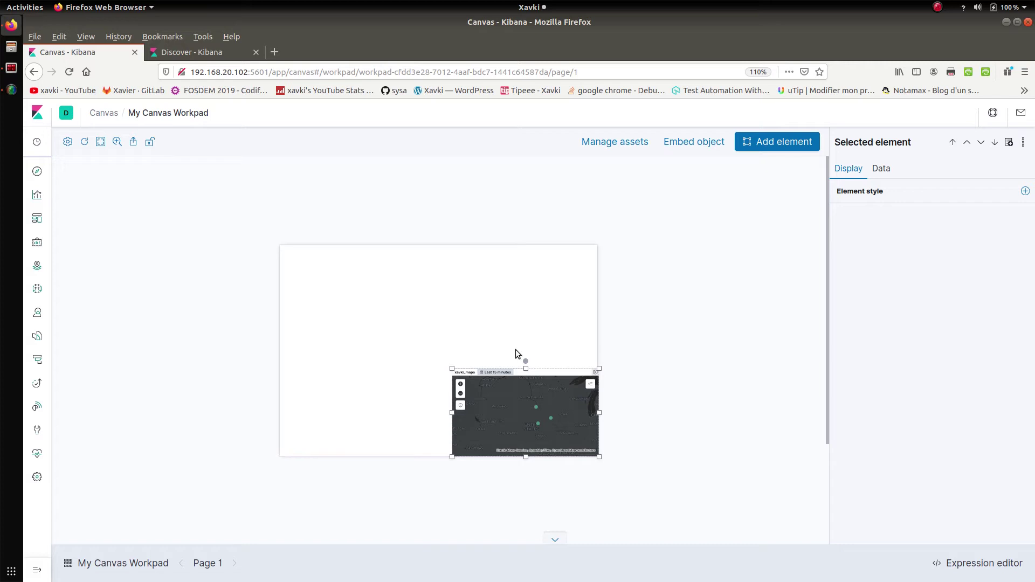
# Step: Set the xavki_maps panel's time range to Last 24 hours
pyautogui.click(117, 141)
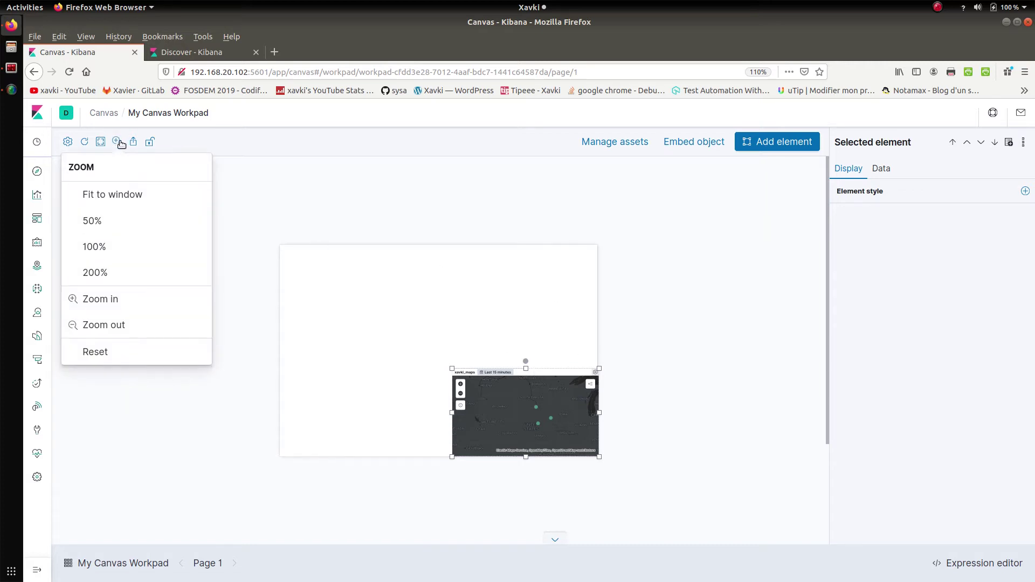
pyautogui.click(109, 304)
pyautogui.click(108, 304)
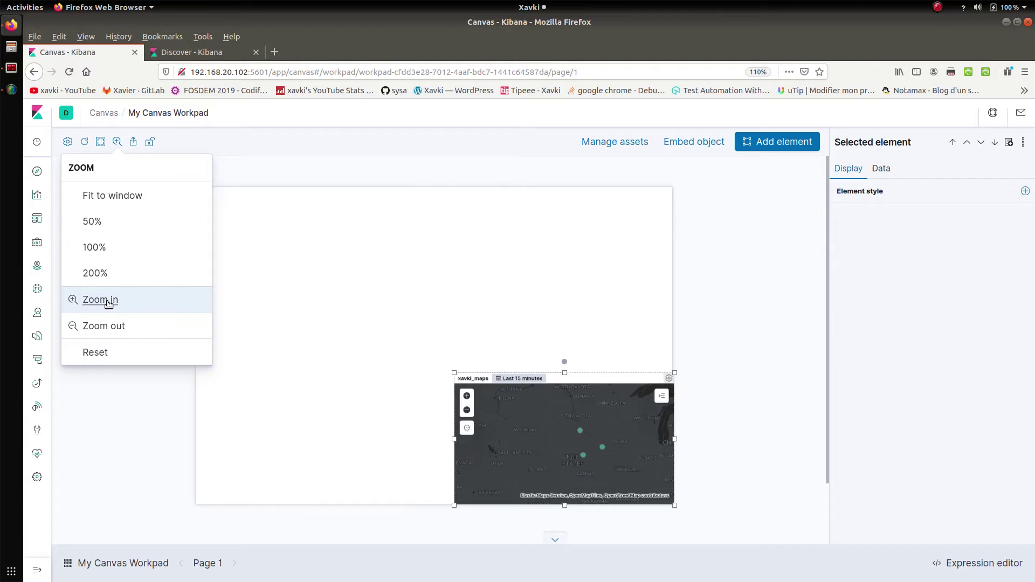
pyautogui.click(108, 304)
pyautogui.click(815, 293)
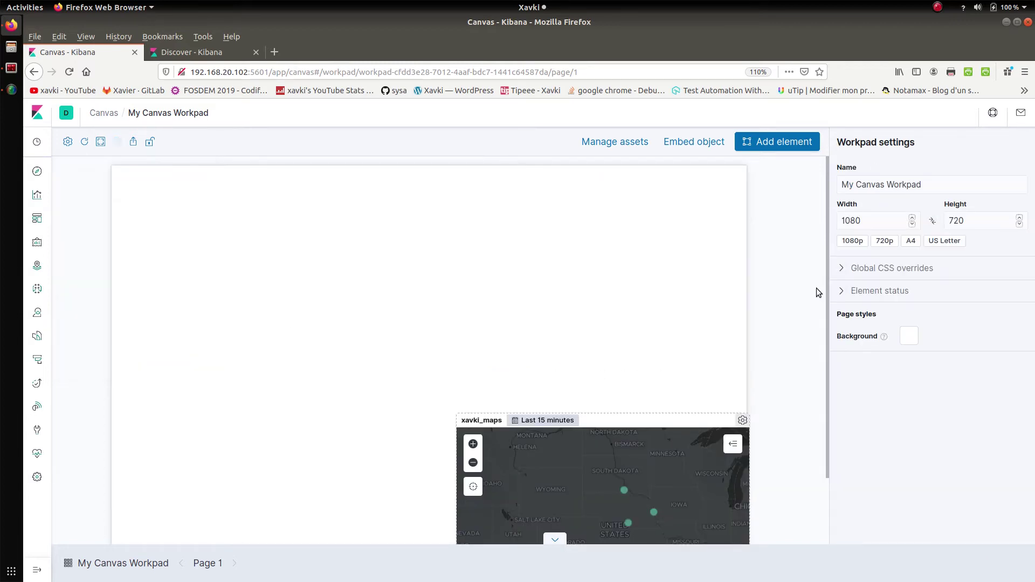
pyautogui.click(557, 420)
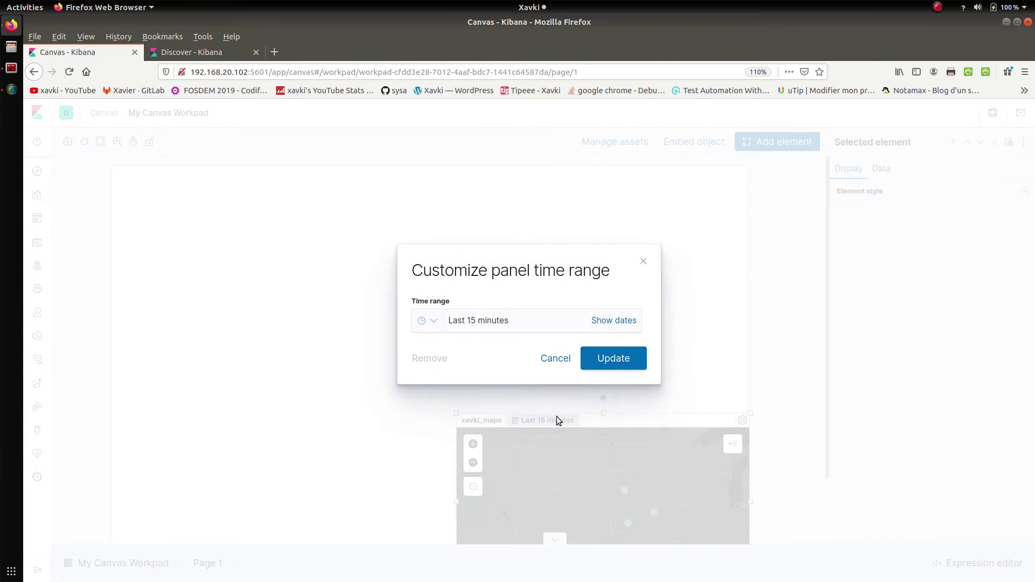
pyautogui.click(432, 322)
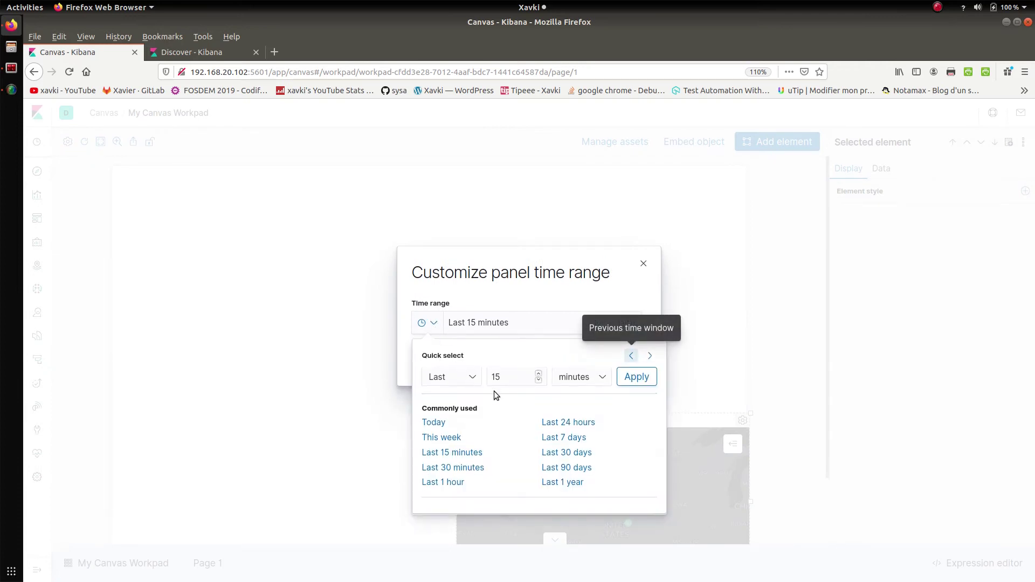
pyautogui.click(566, 422)
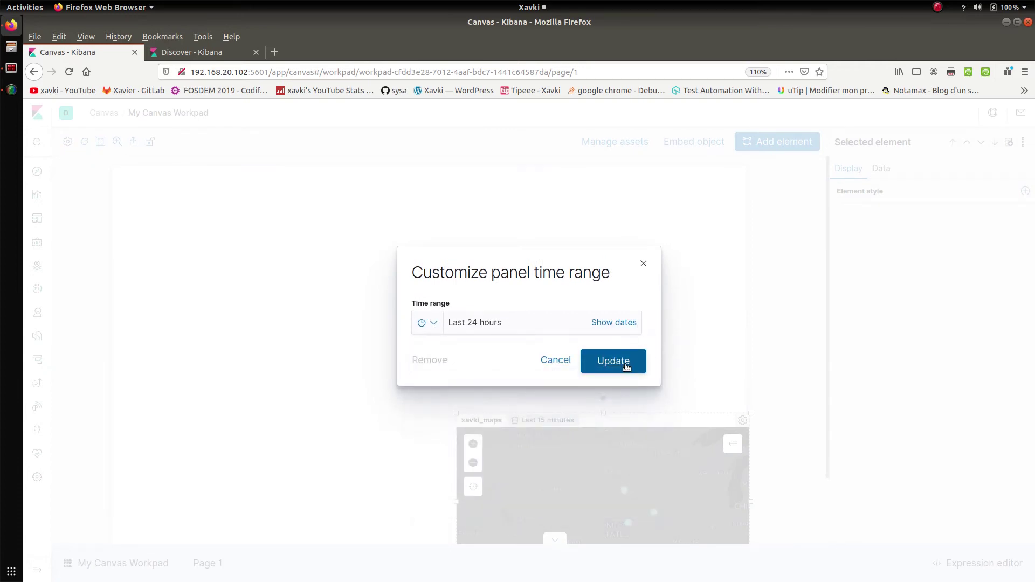
pyautogui.click(627, 364)
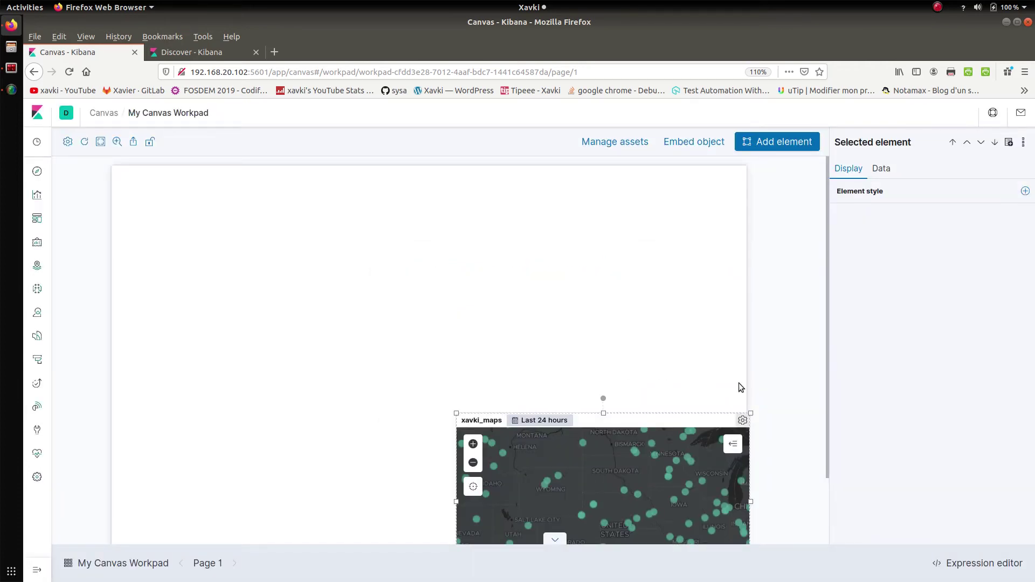
pyautogui.click(827, 367)
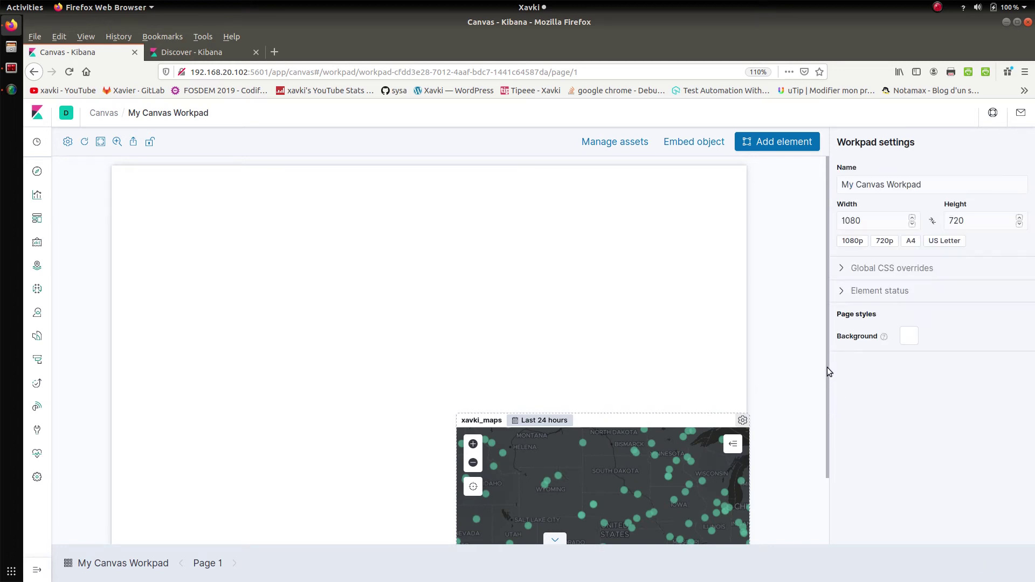
# Step: Zoom out the embedded map and reposition its view to cover the whole United States
pyautogui.click(474, 469)
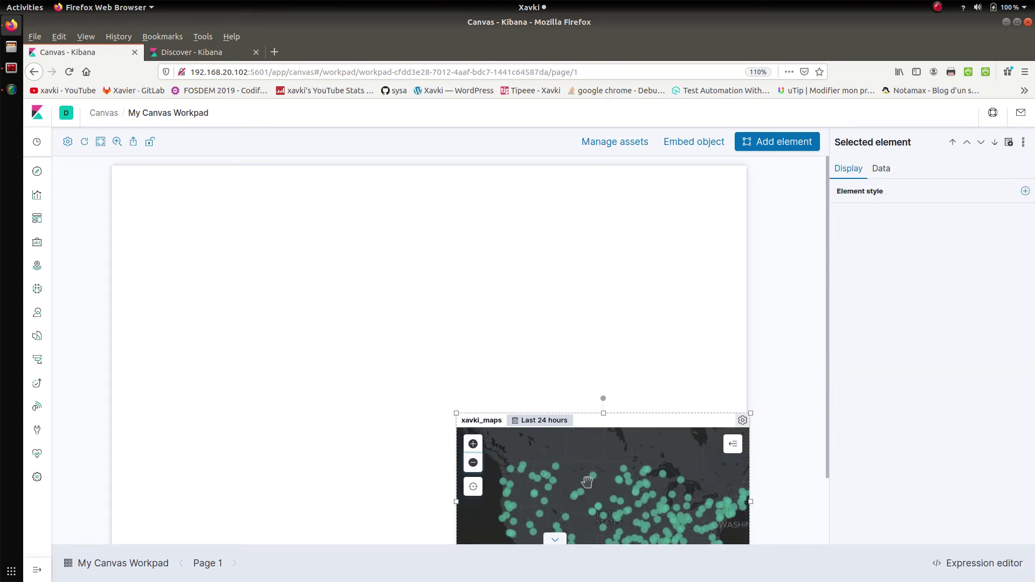
pyautogui.scroll(-2, 596, 481)
pyautogui.moveTo(596, 481); pyautogui.dragTo(593, 433)
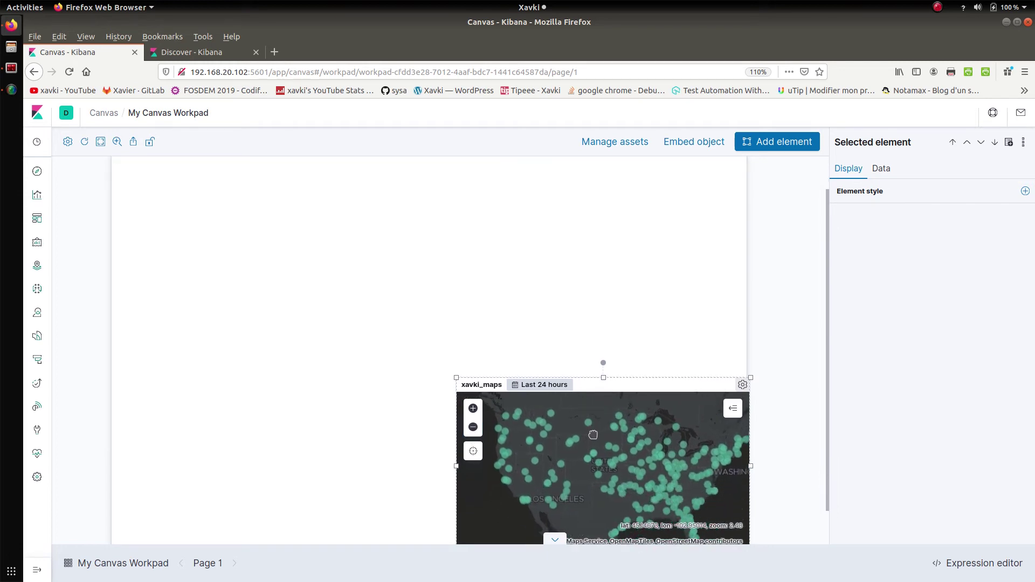
pyautogui.click(774, 421)
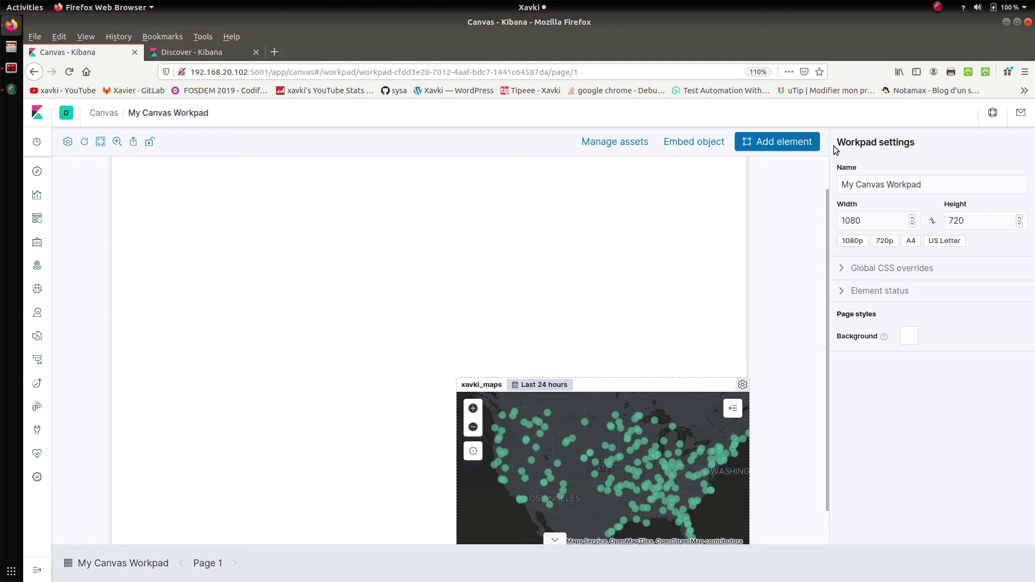
# Step: Add an image element to the workpad and position it in the page's upper-left corner
pyautogui.click(783, 146)
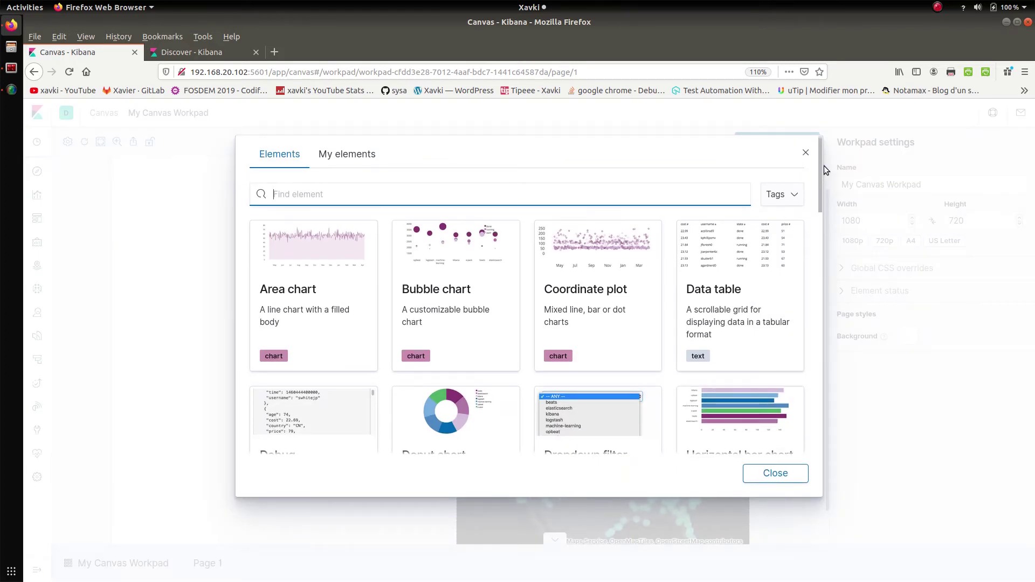
pyautogui.moveTo(820, 167); pyautogui.dragTo(833, 264)
pyautogui.click(560, 258)
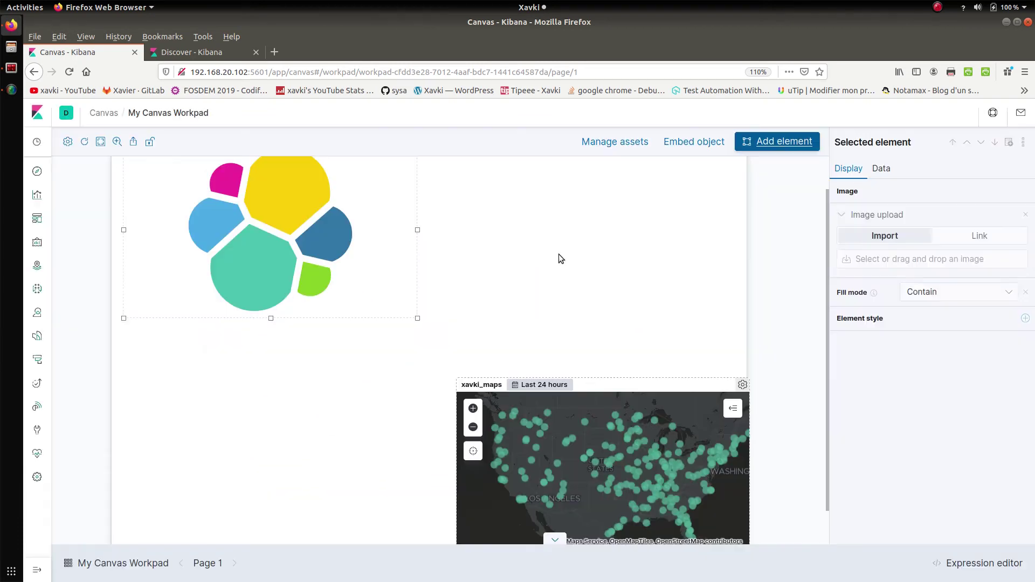
pyautogui.moveTo(264, 230); pyautogui.dragTo(247, 249)
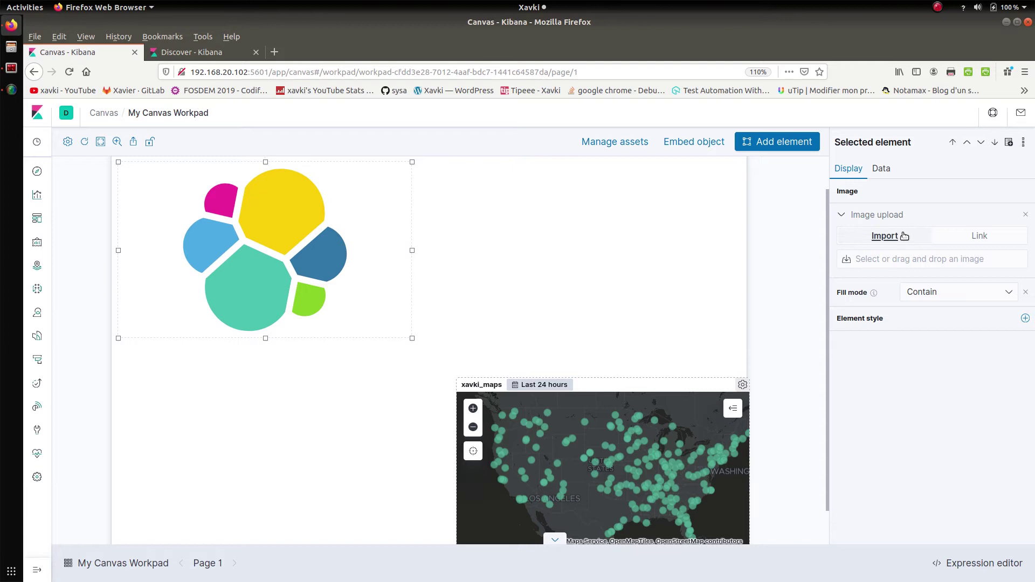
# Step: Import xavkiLogoBleu.png from the logos folder as the picture of the image element
pyautogui.click(888, 237)
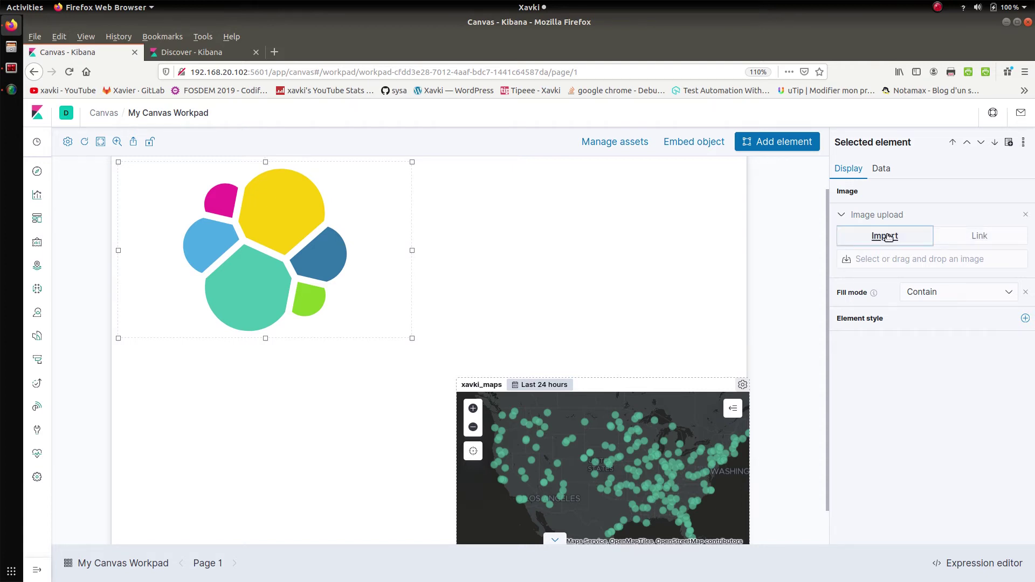
pyautogui.click(915, 258)
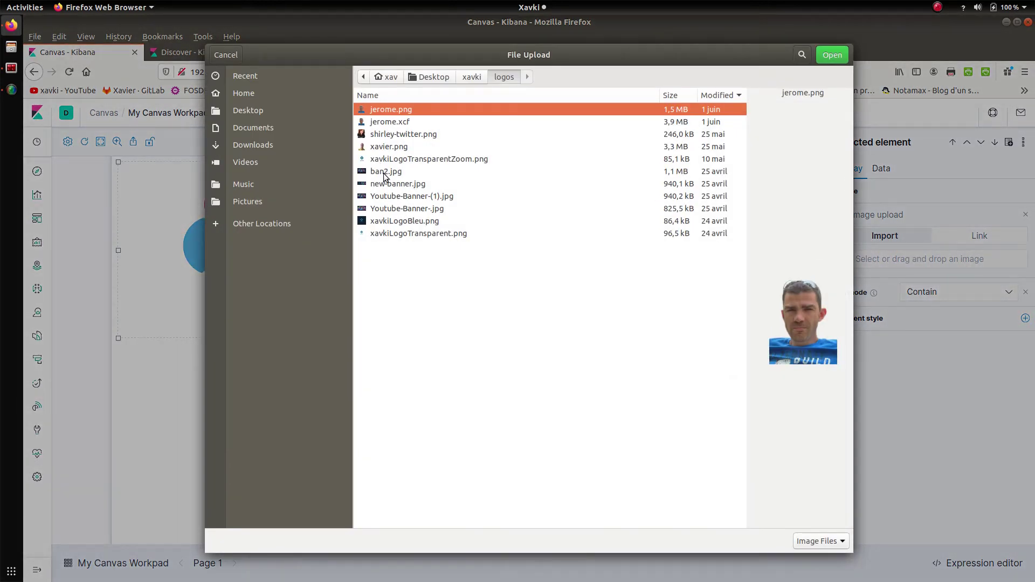
pyautogui.click(393, 220)
pyautogui.press('Return')
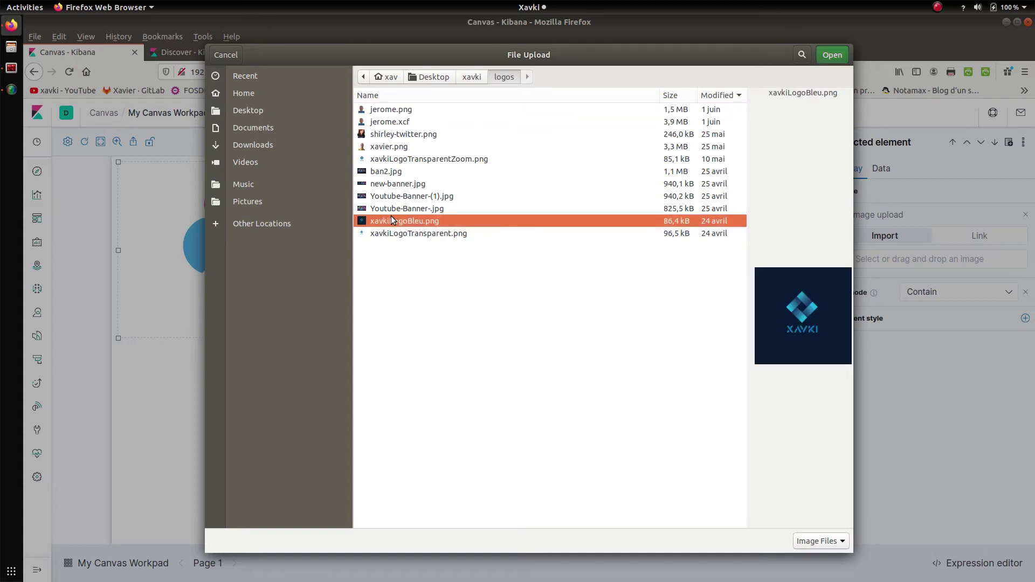
# Step: Move the logo image so the visible picture sits flush in the page's upper-left corner
pyautogui.moveTo(316, 246); pyautogui.dragTo(254, 243)
pyautogui.moveTo(249, 236); pyautogui.dragTo(252, 237)
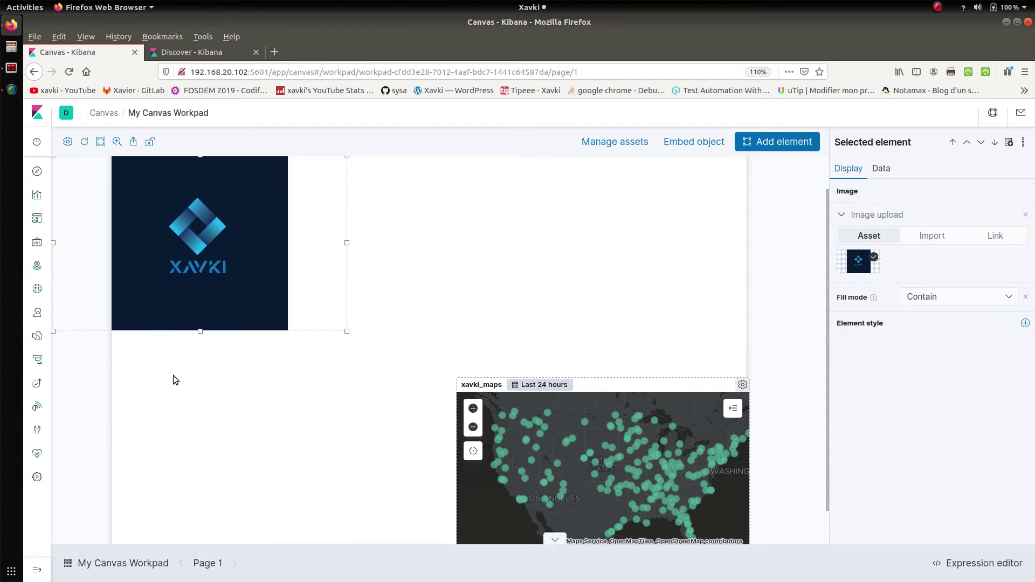
pyautogui.click(134, 393)
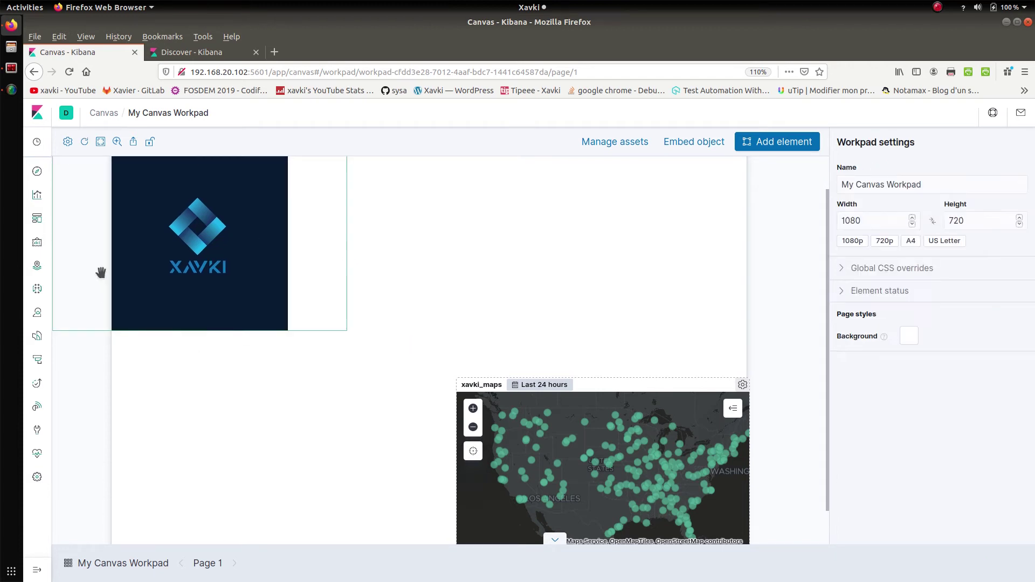
pyautogui.click(117, 142)
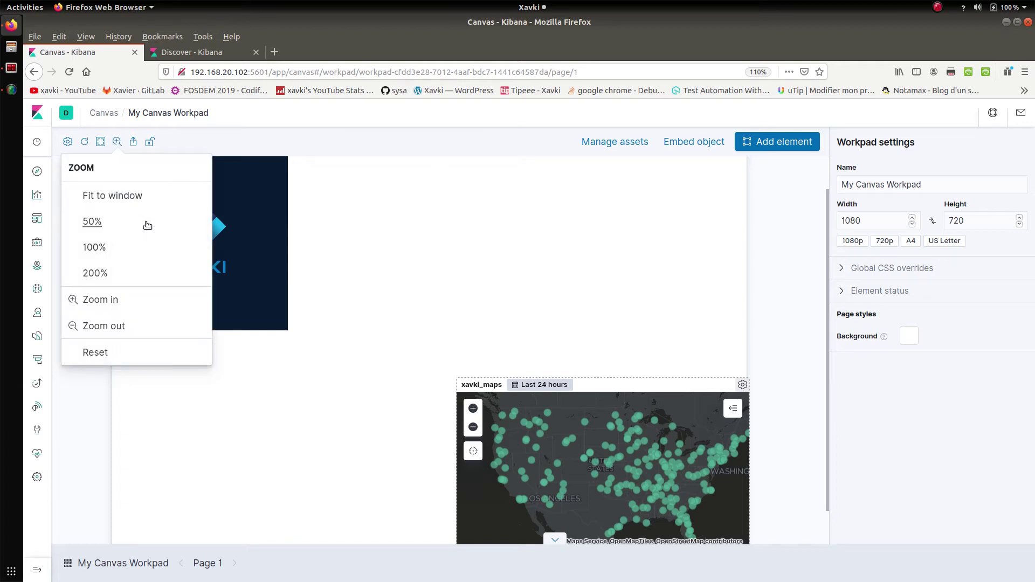
pyautogui.click(104, 326)
pyautogui.click(133, 409)
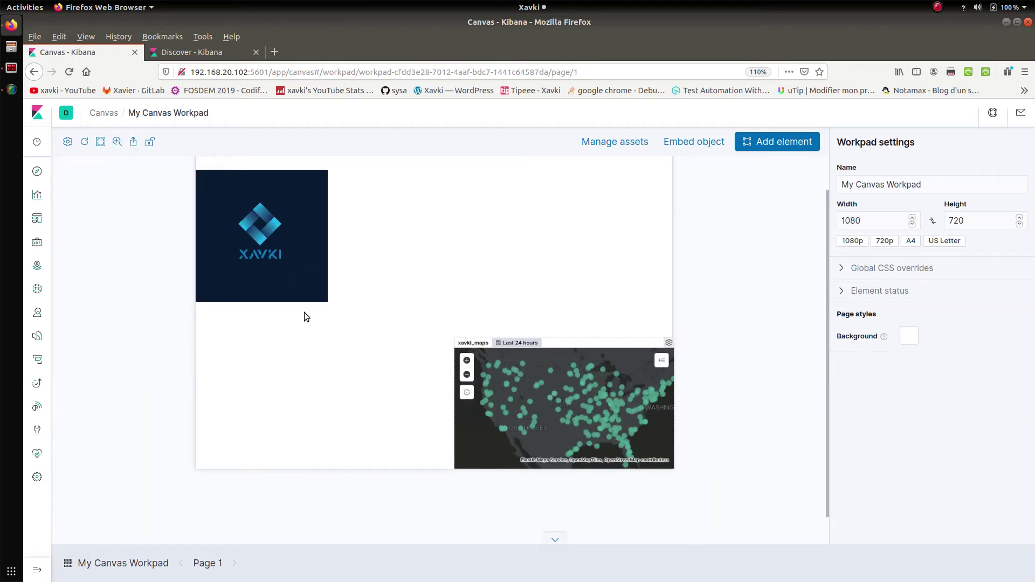
pyautogui.moveTo(827, 348); pyautogui.dragTo(825, 312)
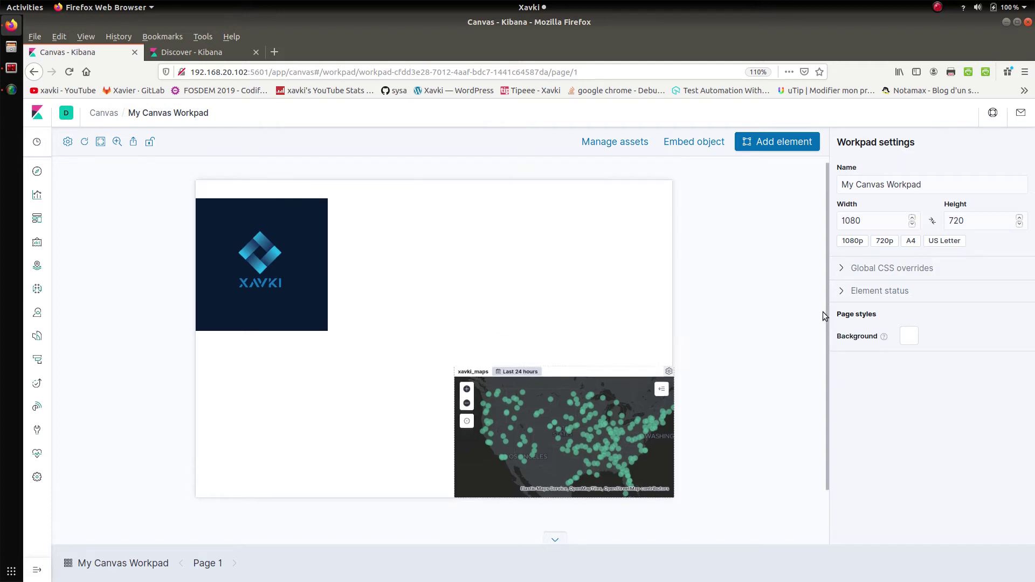
pyautogui.moveTo(274, 278); pyautogui.dragTo(275, 260)
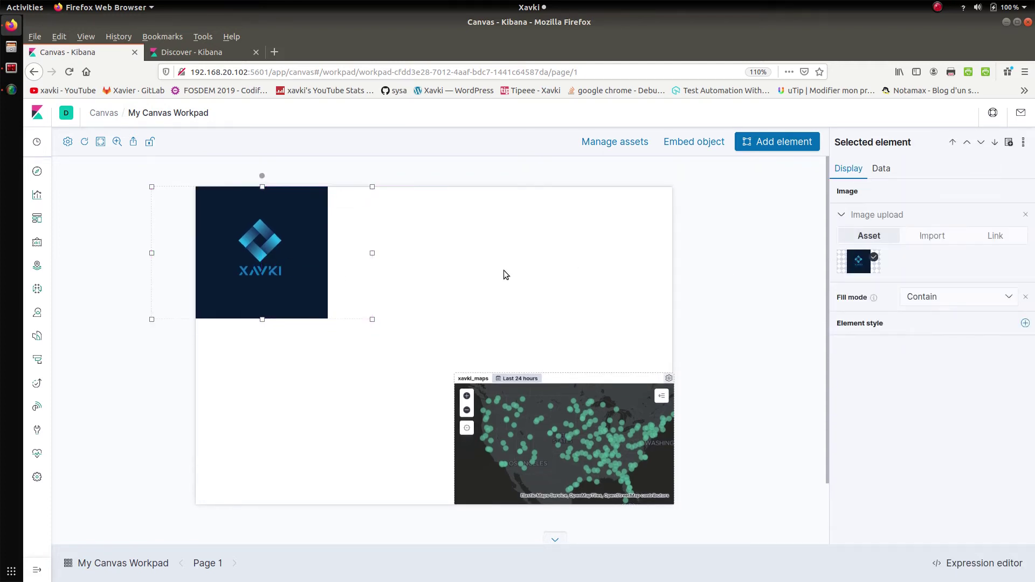
pyautogui.click(699, 290)
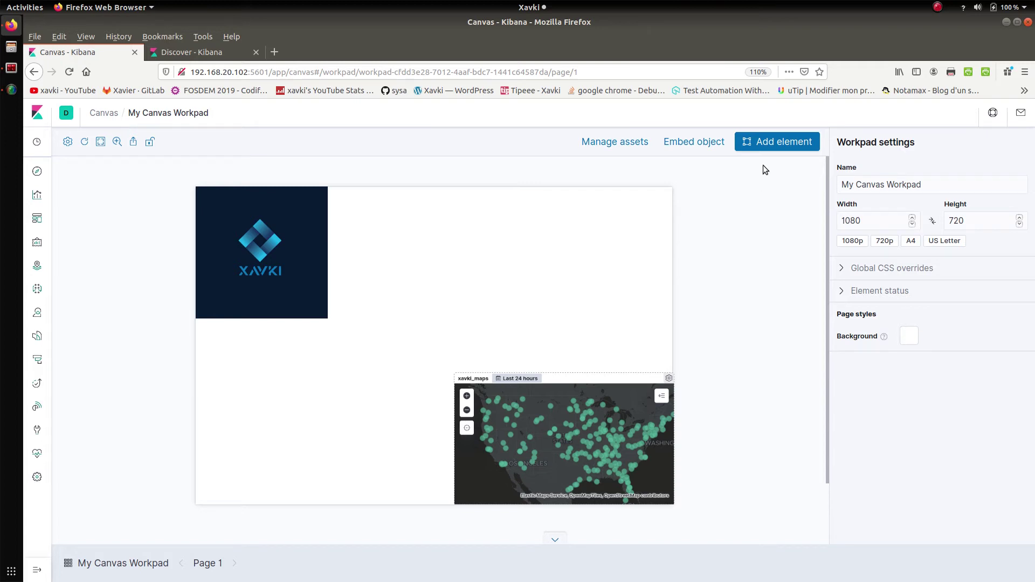
# Step: Add a Shape element and move it onto the empty area above the map
pyautogui.click(778, 143)
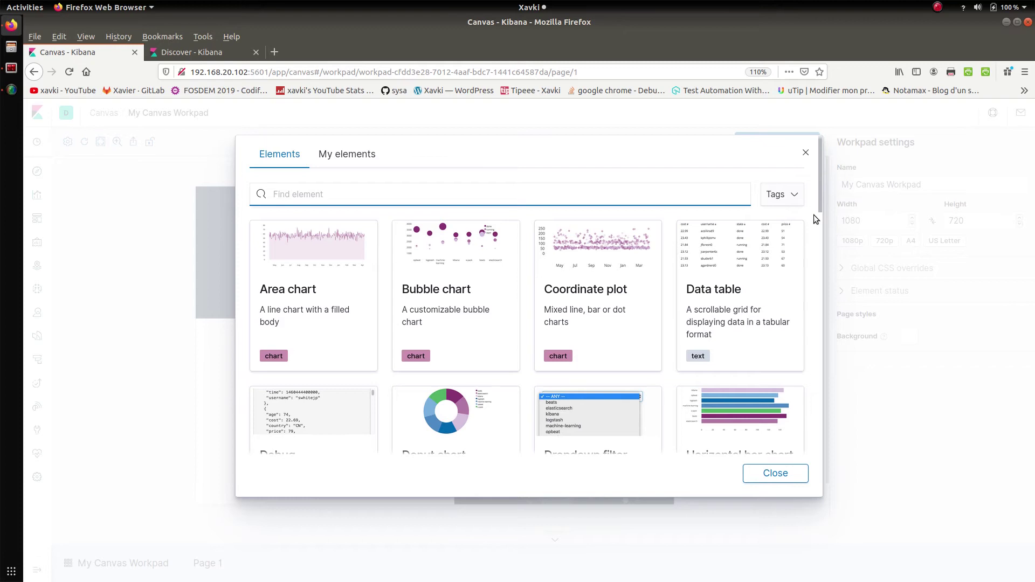
pyautogui.moveTo(821, 179); pyautogui.dragTo(811, 324)
pyautogui.scroll(-1, 811, 325)
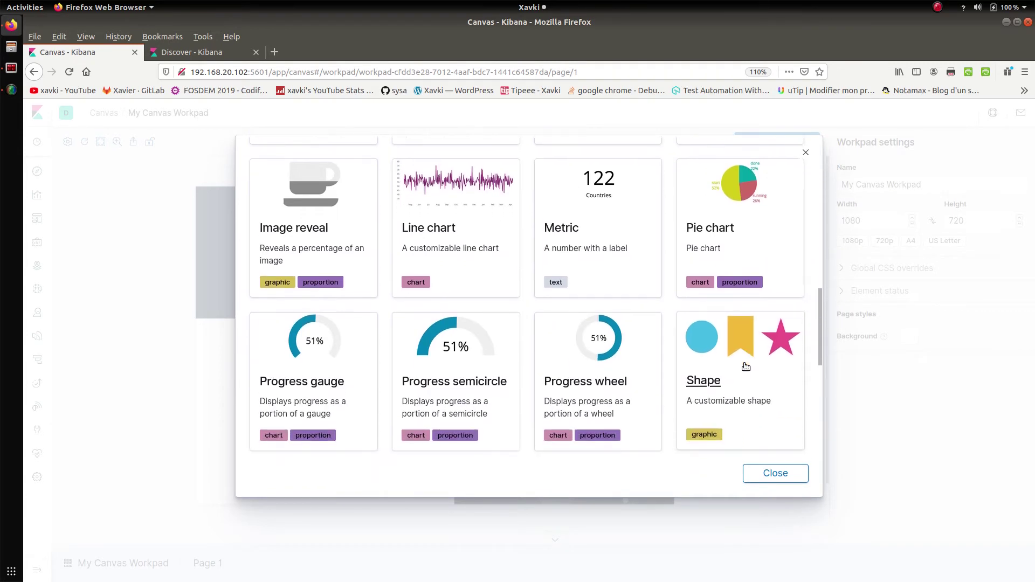
pyautogui.click(742, 401)
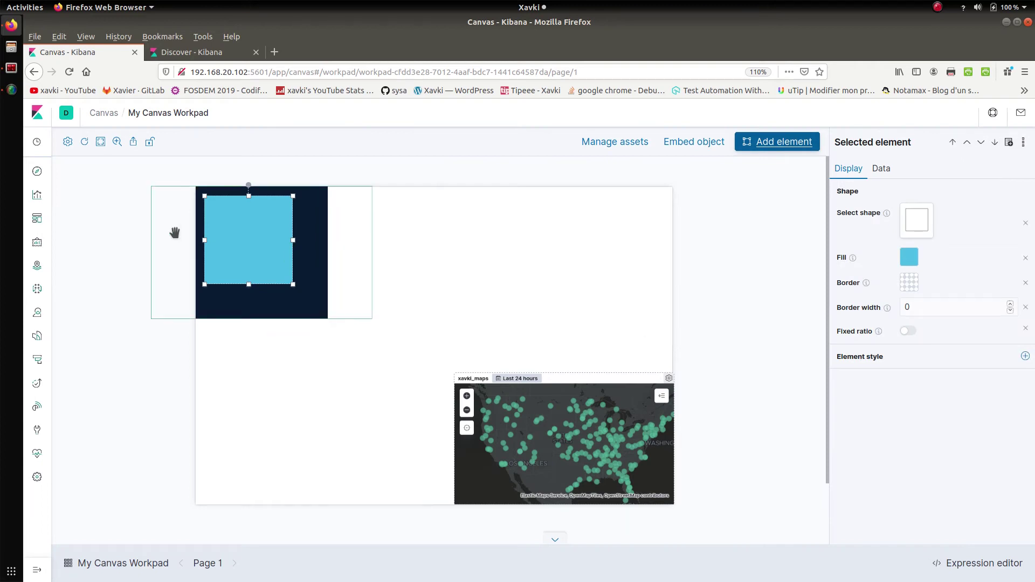
pyautogui.moveTo(256, 243); pyautogui.dragTo(557, 266)
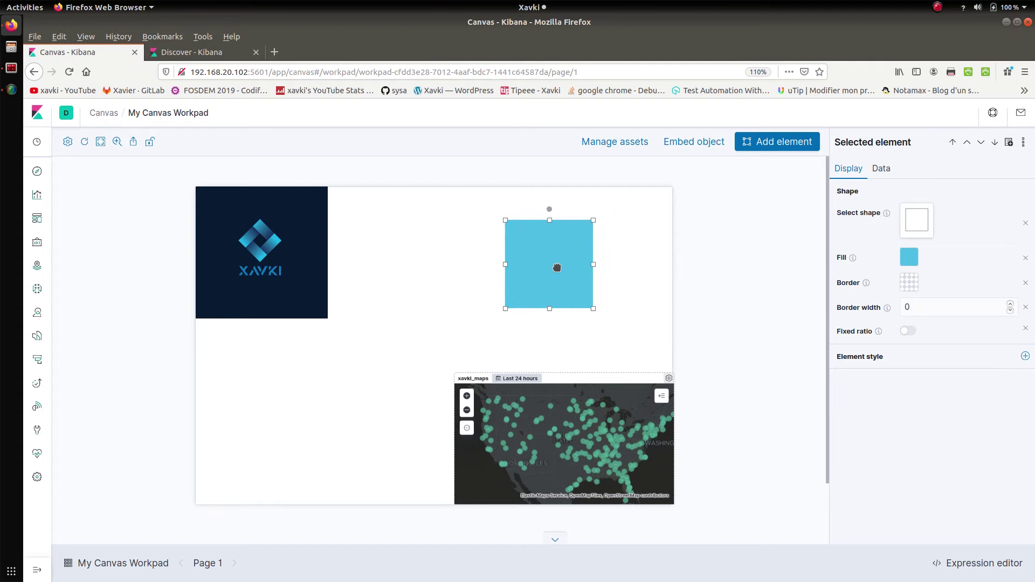
# Step: Change the square shape element into a circle
pyautogui.click(926, 219)
pyautogui.click(967, 272)
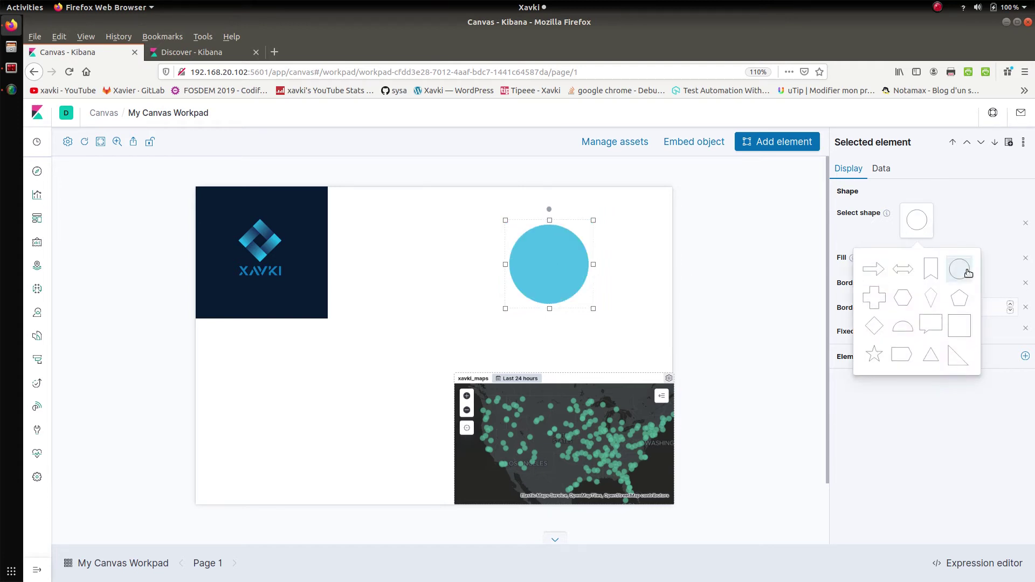
pyautogui.click(797, 271)
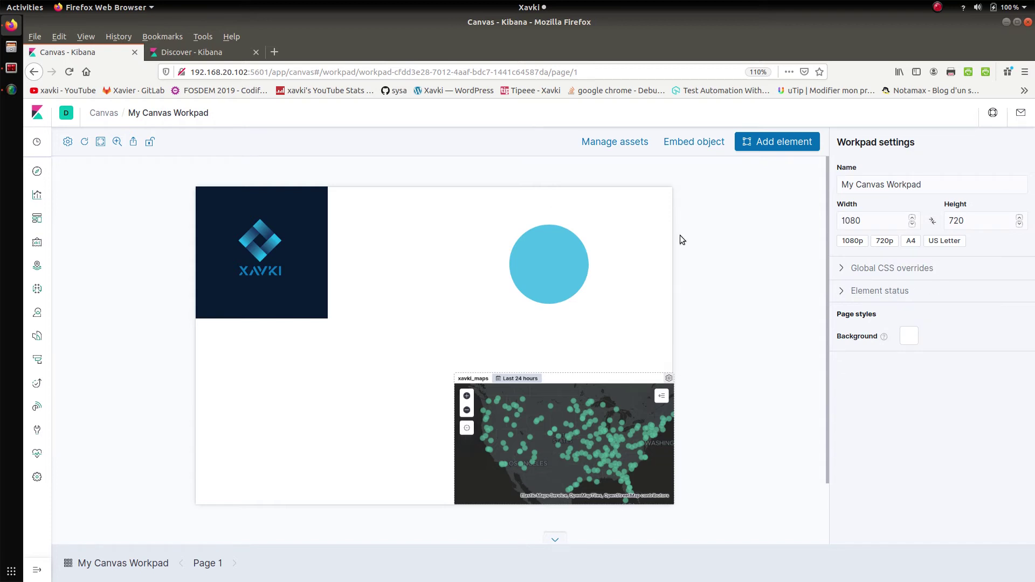
# Step: Fill the circle with dark magenta and move it to the page's upper-right corner
pyautogui.click(561, 270)
pyautogui.click(908, 258)
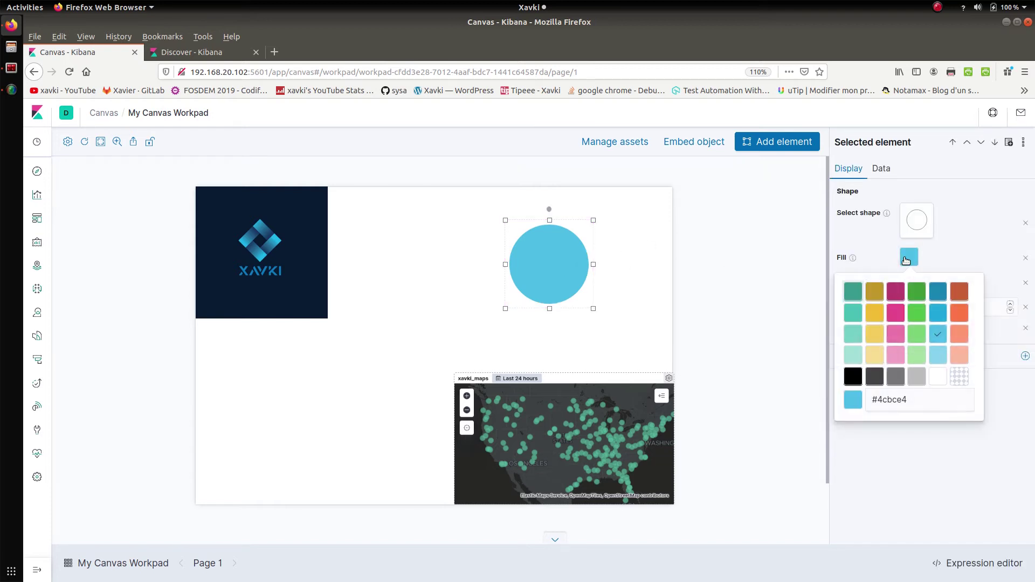
pyautogui.click(897, 291)
pyautogui.click(750, 283)
pyautogui.moveTo(546, 259); pyautogui.dragTo(605, 240)
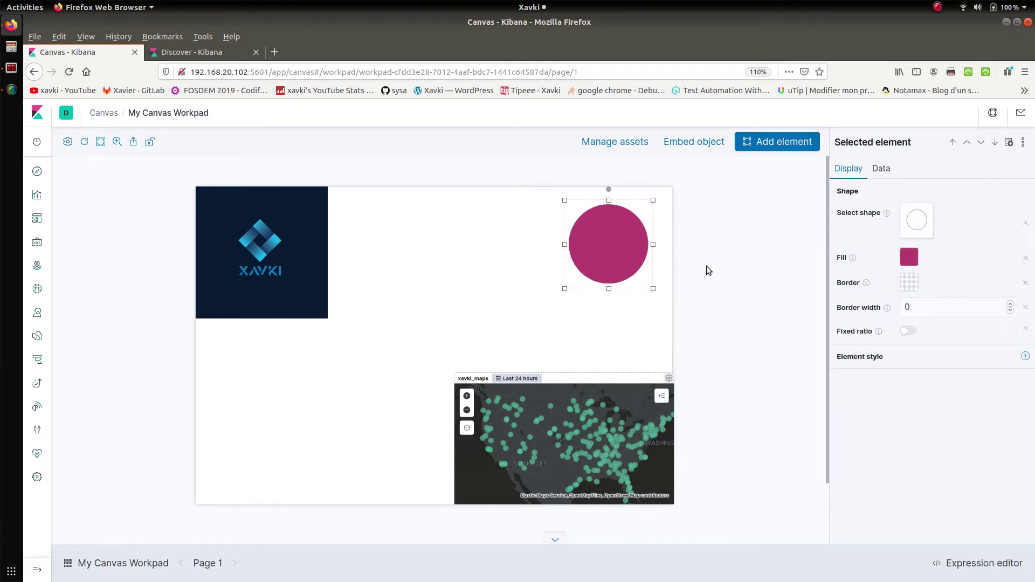
pyautogui.click(770, 213)
# Step: Add a Metric element and center it over the magenta circle
pyautogui.click(776, 150)
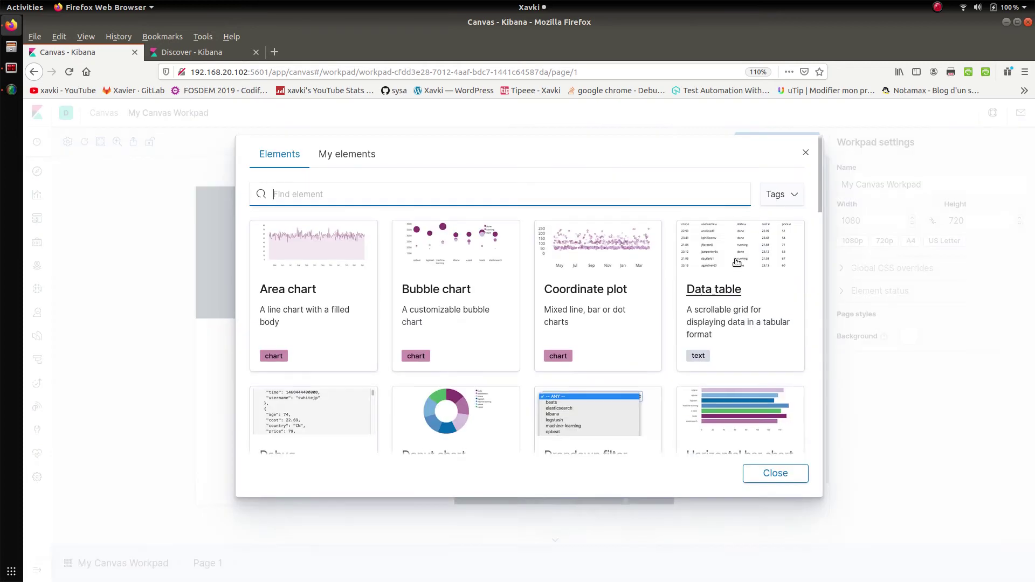
pyautogui.moveTo(819, 166); pyautogui.dragTo(806, 291)
pyautogui.click(601, 319)
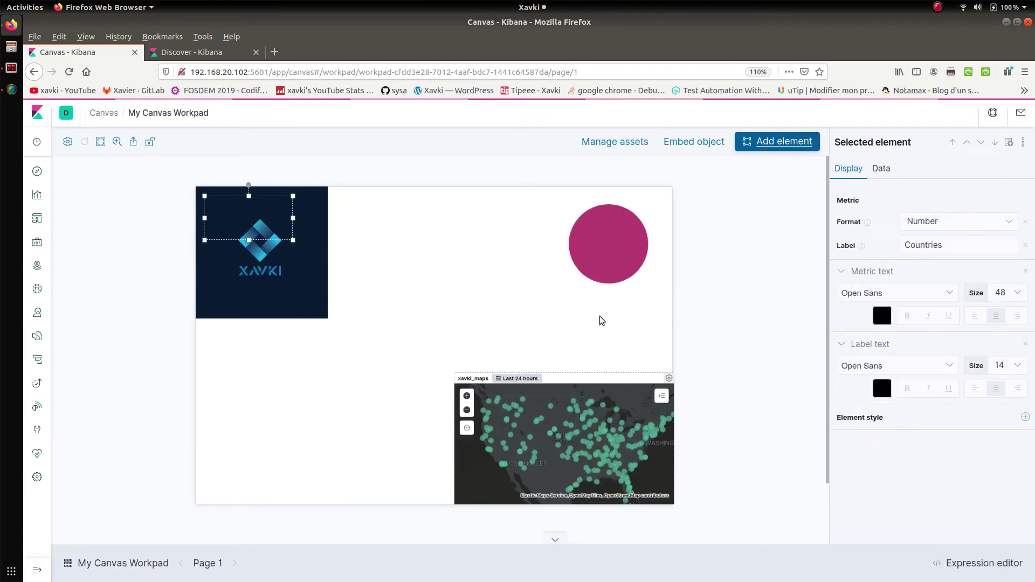
pyautogui.moveTo(256, 211); pyautogui.dragTo(621, 244)
pyautogui.moveTo(543, 241); pyautogui.dragTo(538, 239)
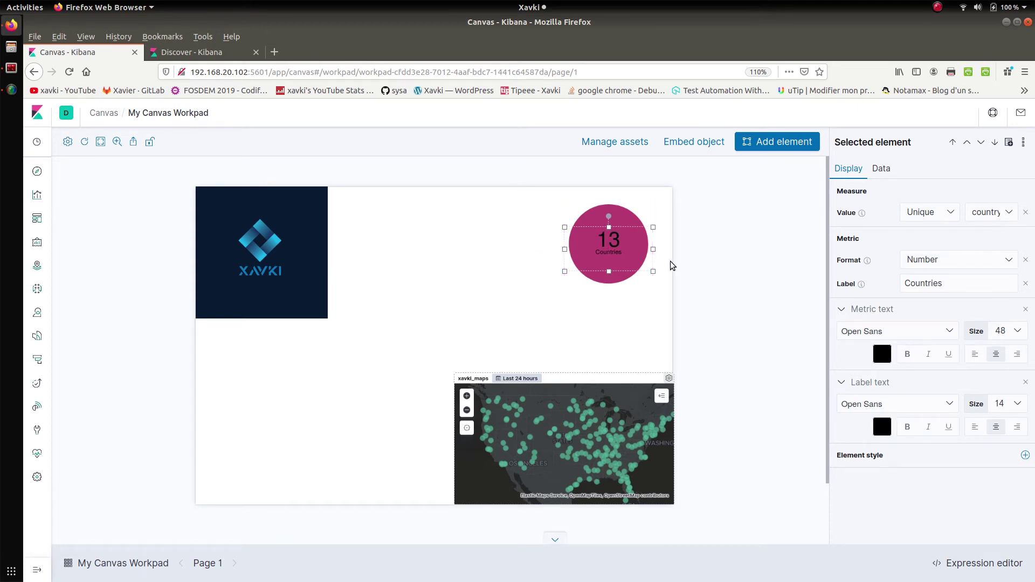
pyautogui.click(743, 277)
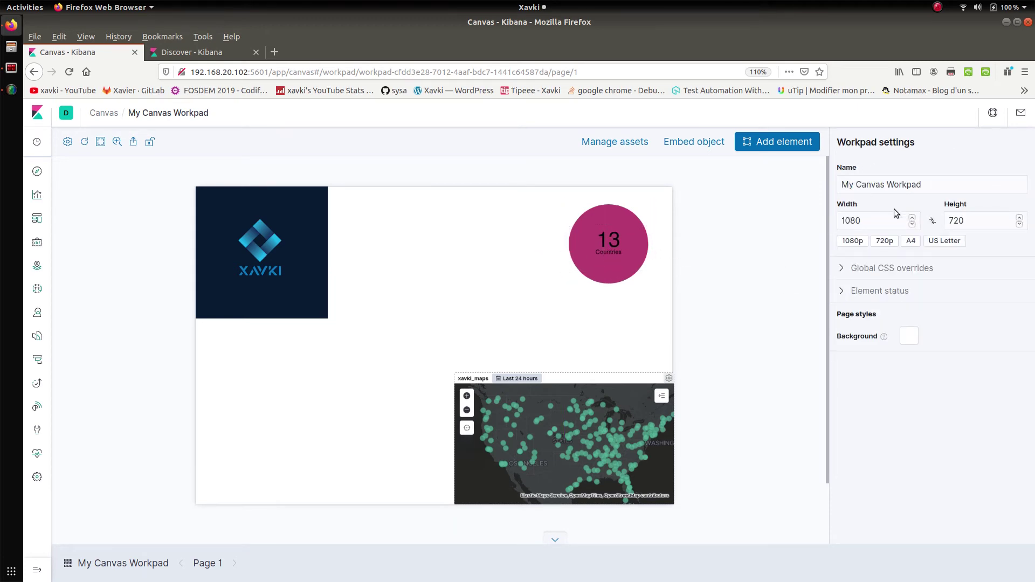
# Step: Make the Countries metric's number text white (#FFFFFF) and bold
pyautogui.click(617, 240)
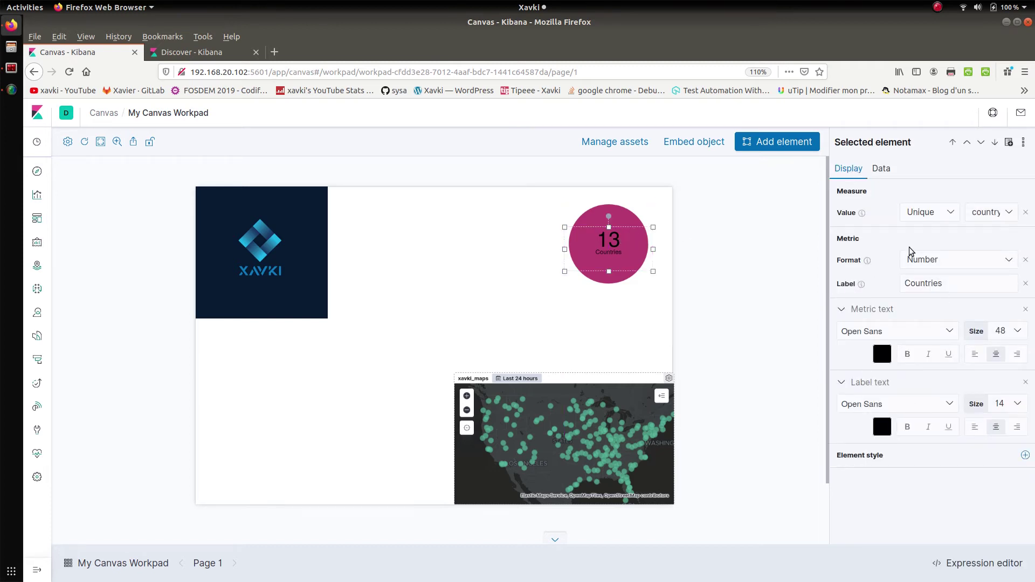
pyautogui.click(891, 355)
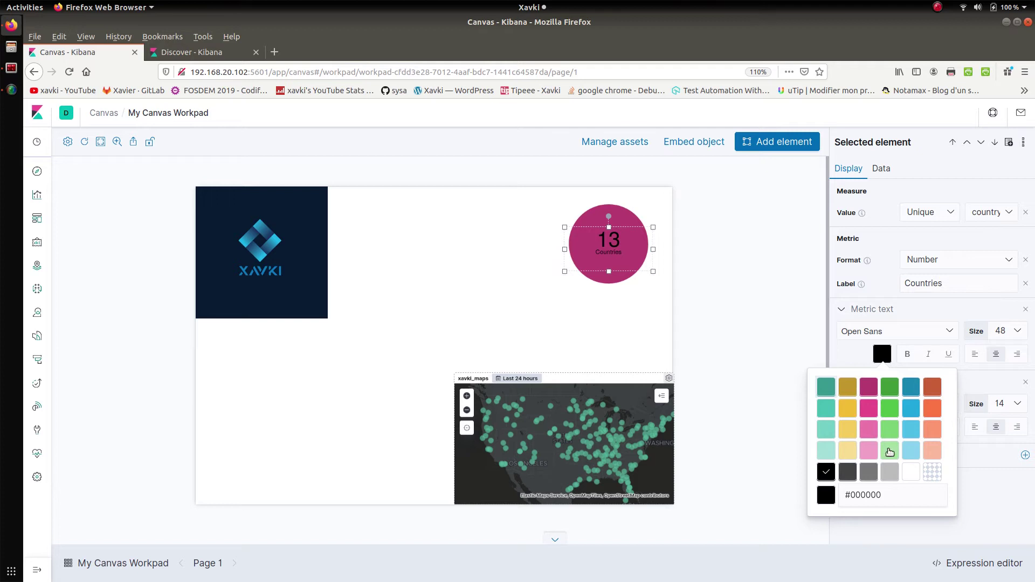
pyautogui.click(912, 472)
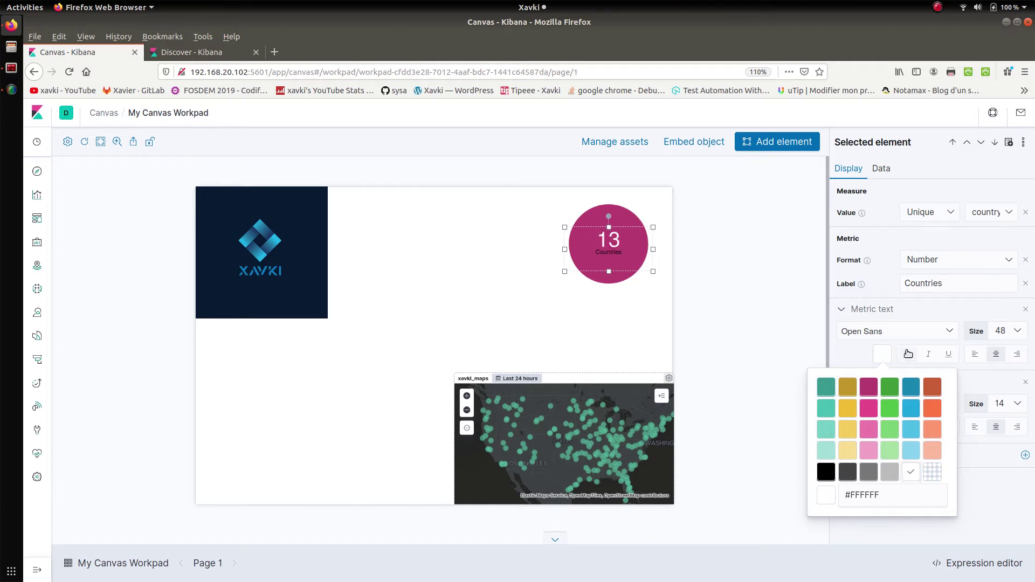
pyautogui.click(908, 353)
# Step: Make the metric's label text white and bold, and set the metric text size to 60
pyautogui.click(887, 427)
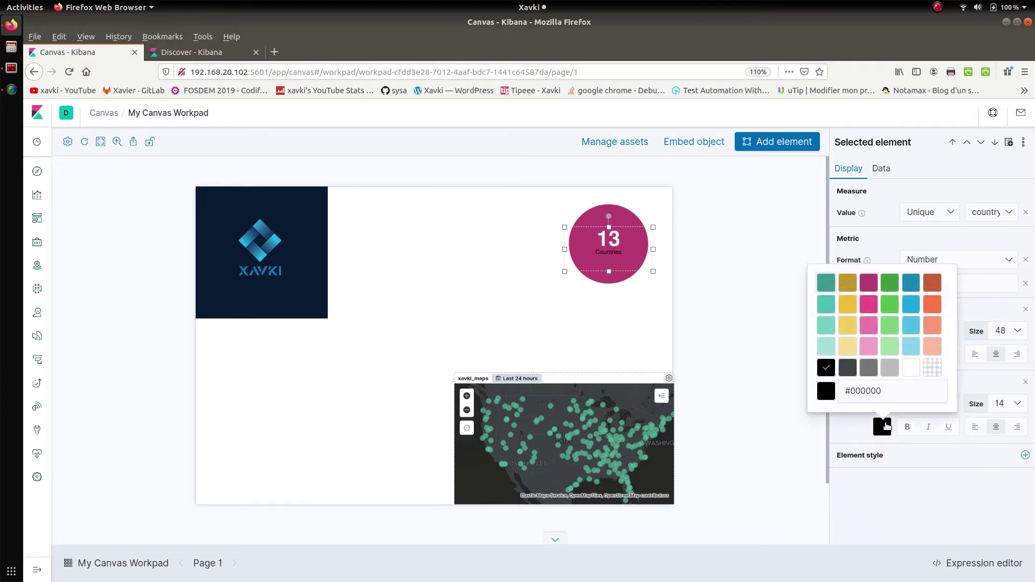
pyautogui.click(917, 367)
pyautogui.click(908, 426)
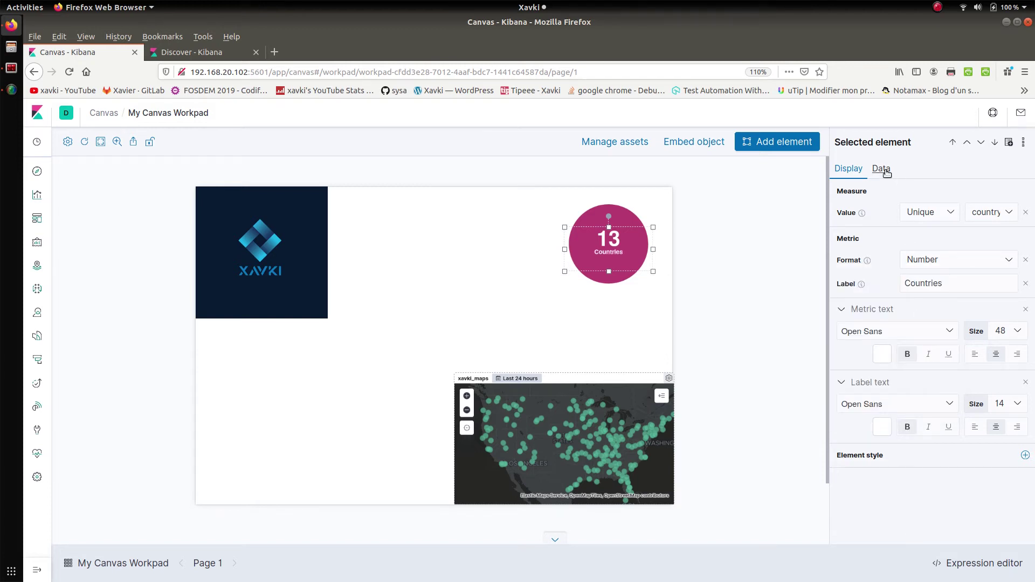
pyautogui.click(1020, 331)
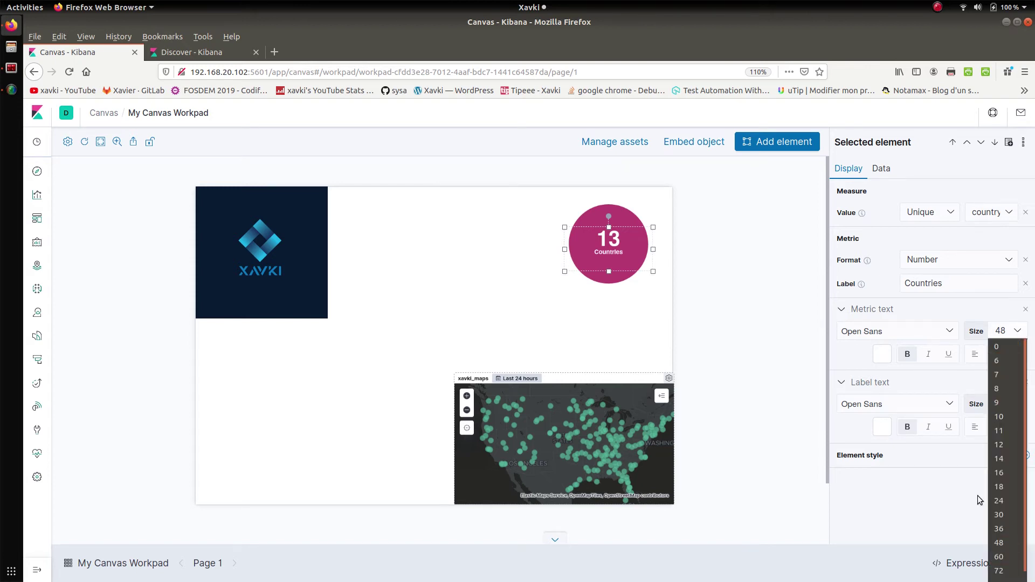
pyautogui.click(1010, 557)
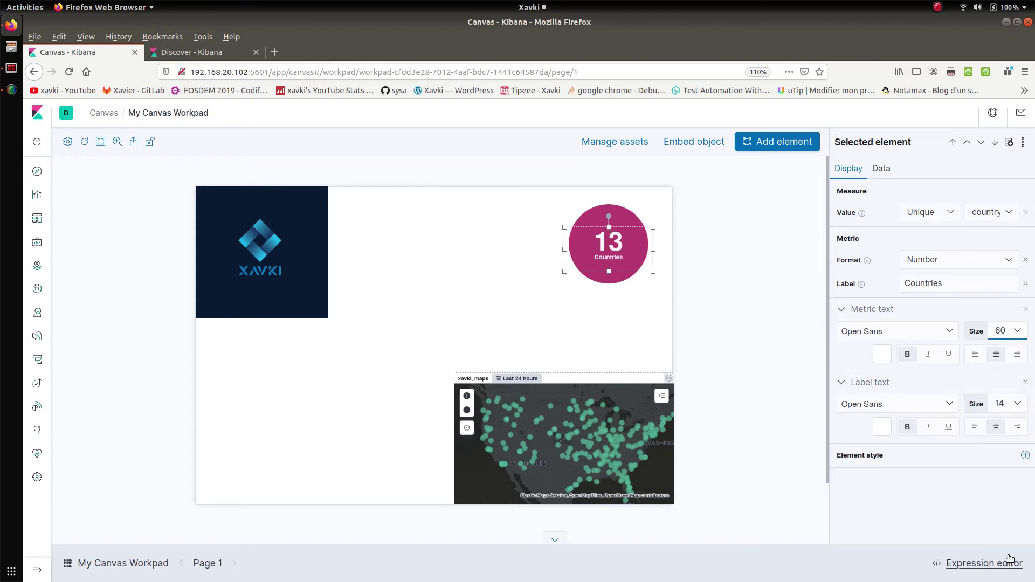
# Step: Switch the metric's data source to Elasticsearch SQL and preview the default SELECT * query on "kibana_sample_data_logs"
pyautogui.click(880, 169)
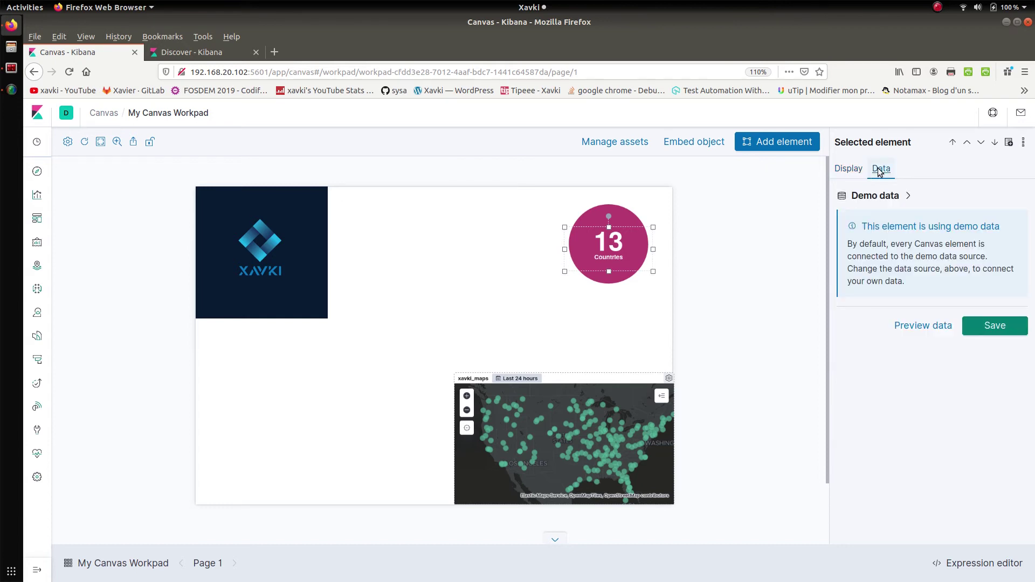
pyautogui.click(875, 196)
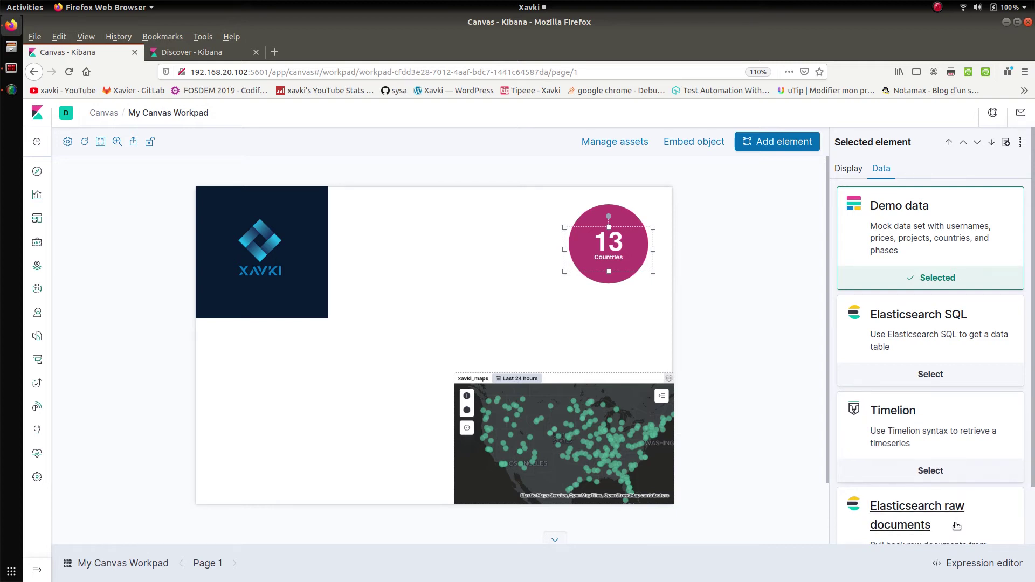
pyautogui.click(949, 322)
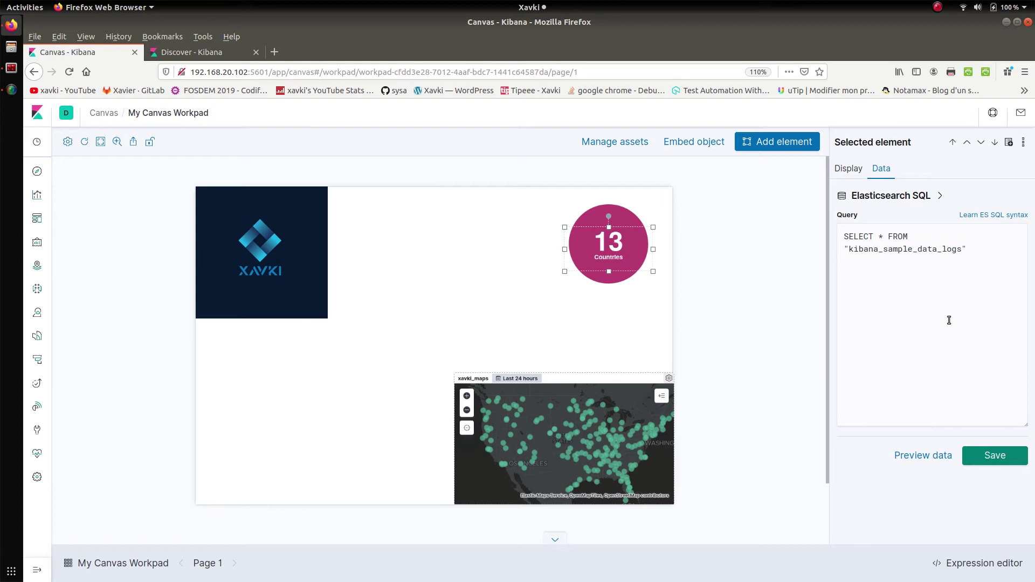
pyautogui.click(880, 239)
pyautogui.click(927, 454)
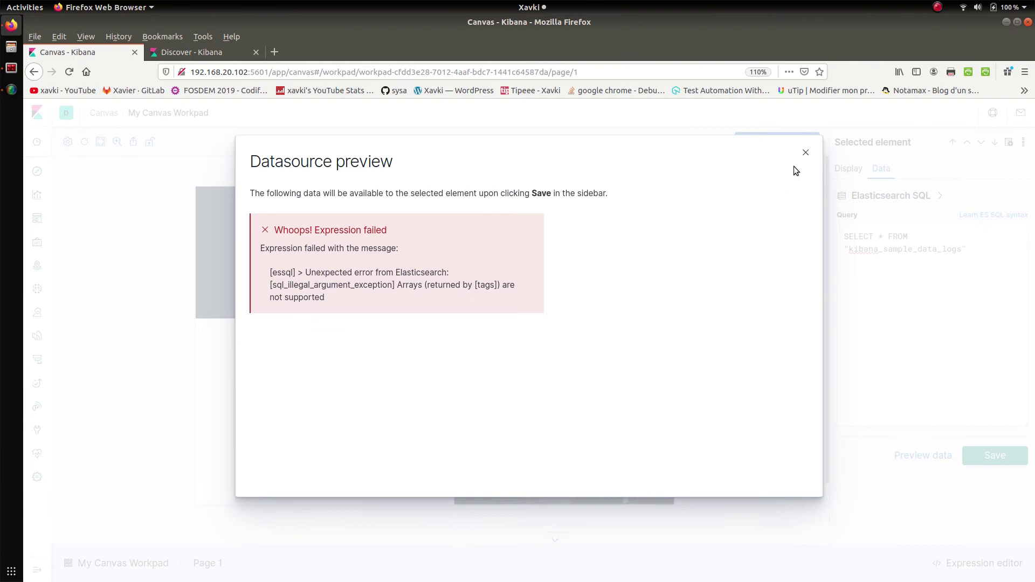
pyautogui.click(805, 153)
# Step: Change the query to SELECT response FROM "kibana_sample_data_logs" and preview its data
pyautogui.click(998, 252)
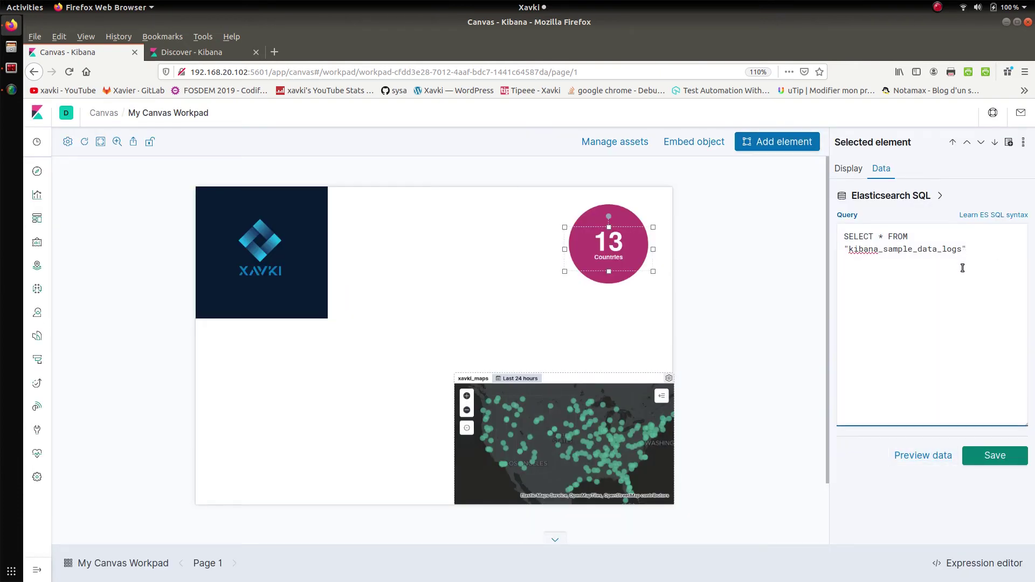
pyautogui.click(881, 236)
pyautogui.press('BackSpace')
pyautogui.write('response')
pyautogui.click(917, 458)
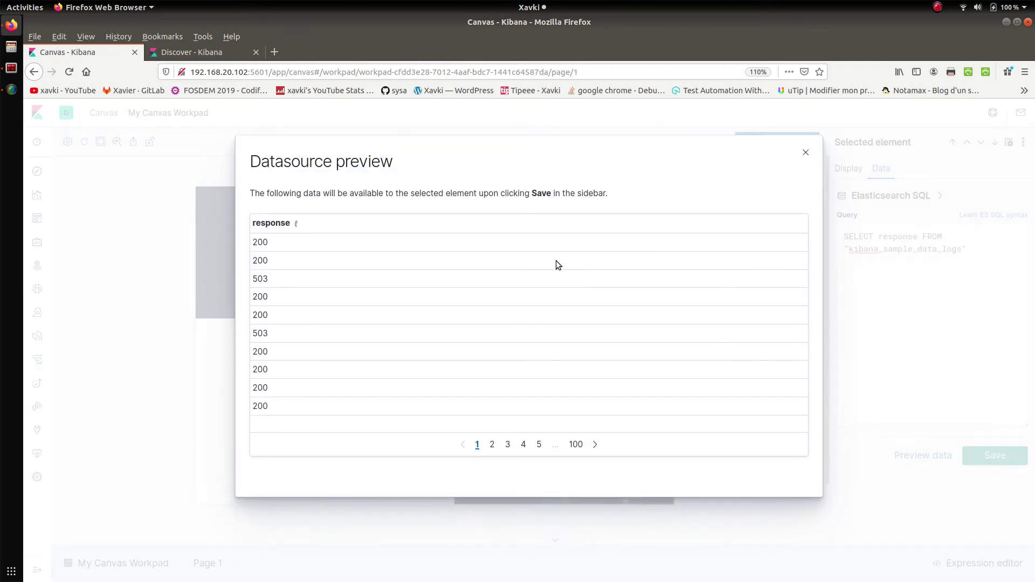
# Step: Check a kibana_sample_data_logs document in Discover for its response field, and return to the Canvas workpad
pyautogui.click(208, 52)
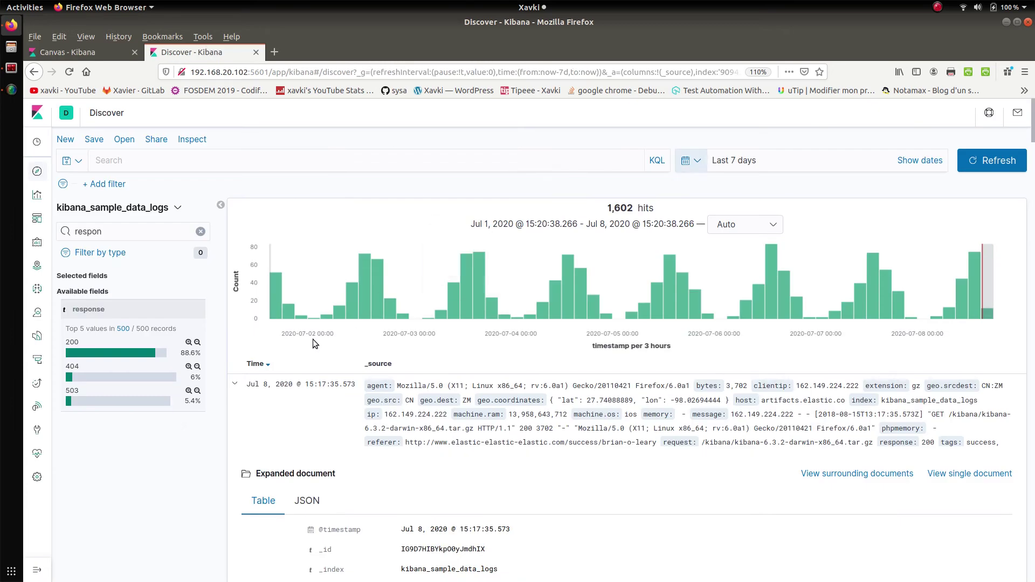
pyautogui.scroll(-15, 251, 419)
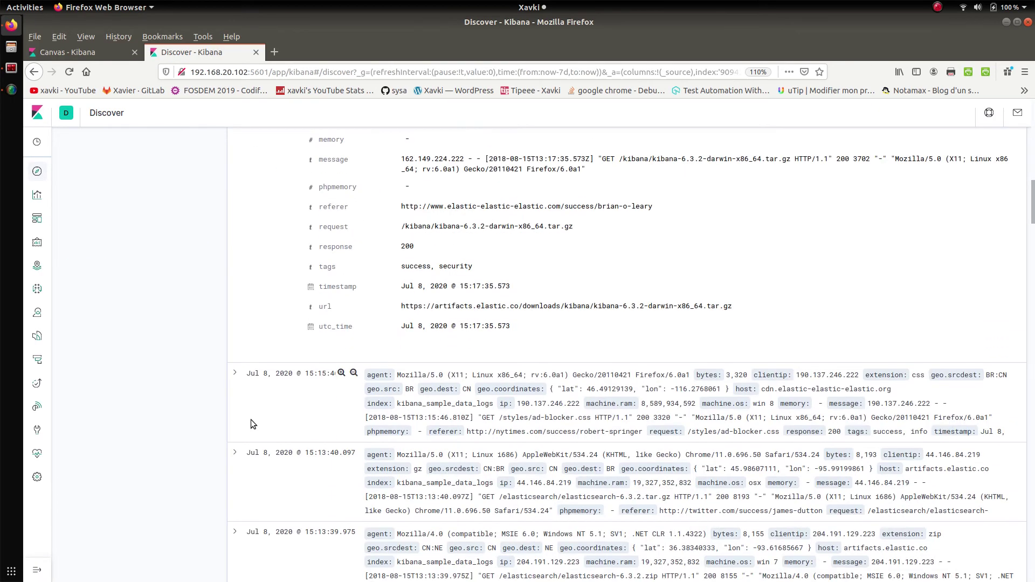
pyautogui.click(107, 49)
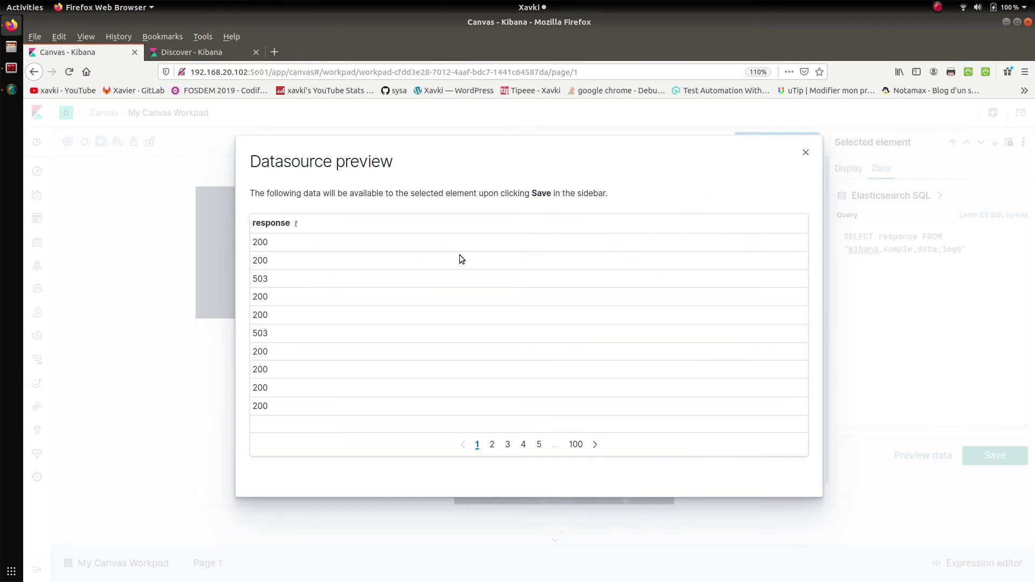
# Step: Change the metric's query to SELECT count(response) FROM "kibana_sample_data_logs" and preview its data
pyautogui.click(805, 154)
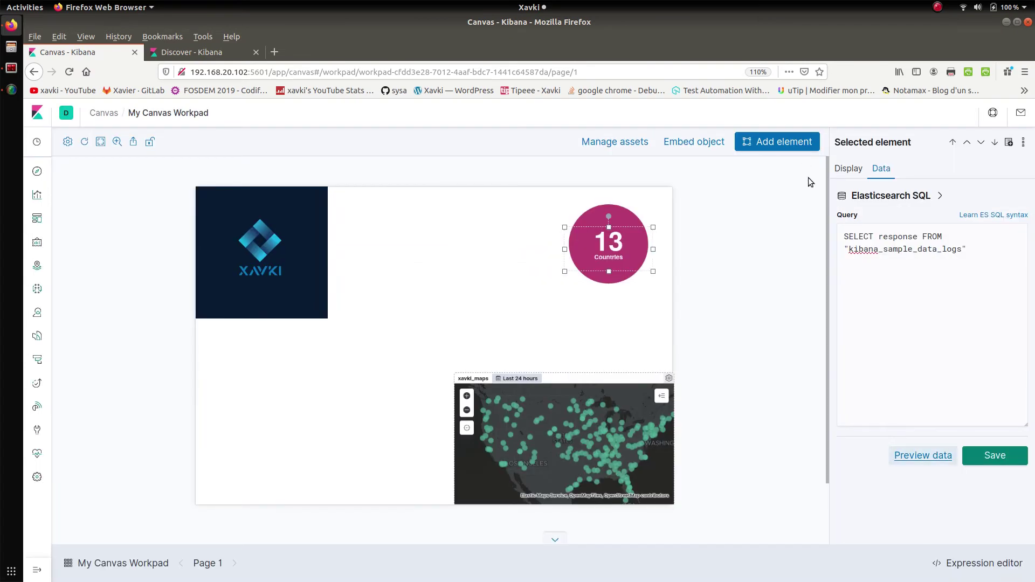
pyautogui.click(880, 237)
pyautogui.write('count(')
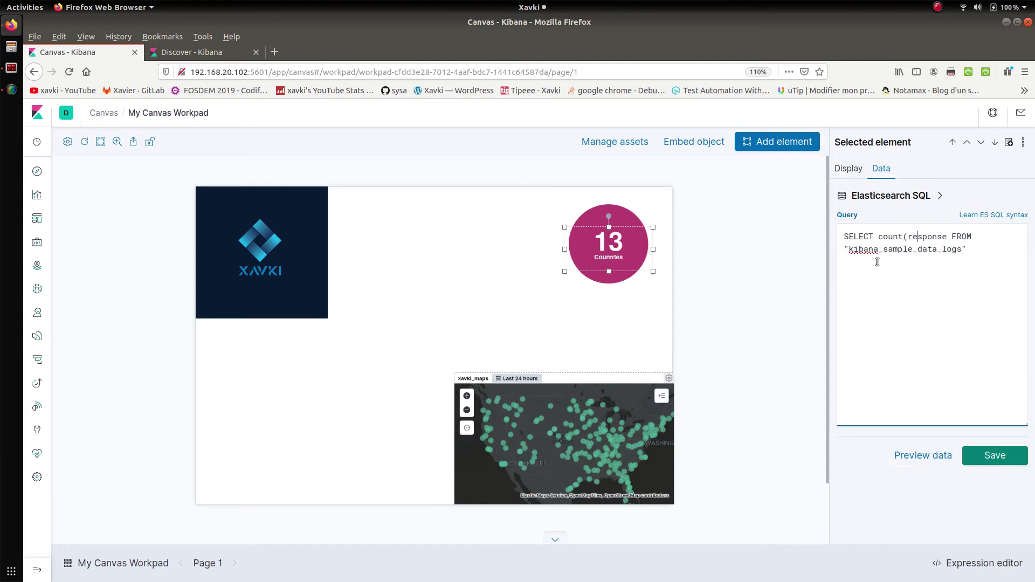
pyautogui.write(')')
pyautogui.click(924, 455)
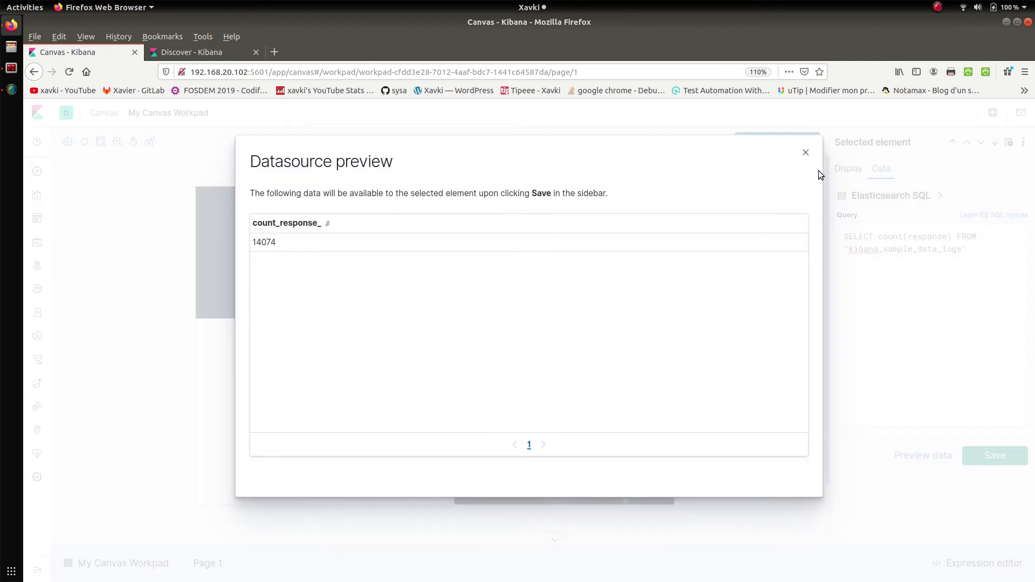
pyautogui.click(806, 153)
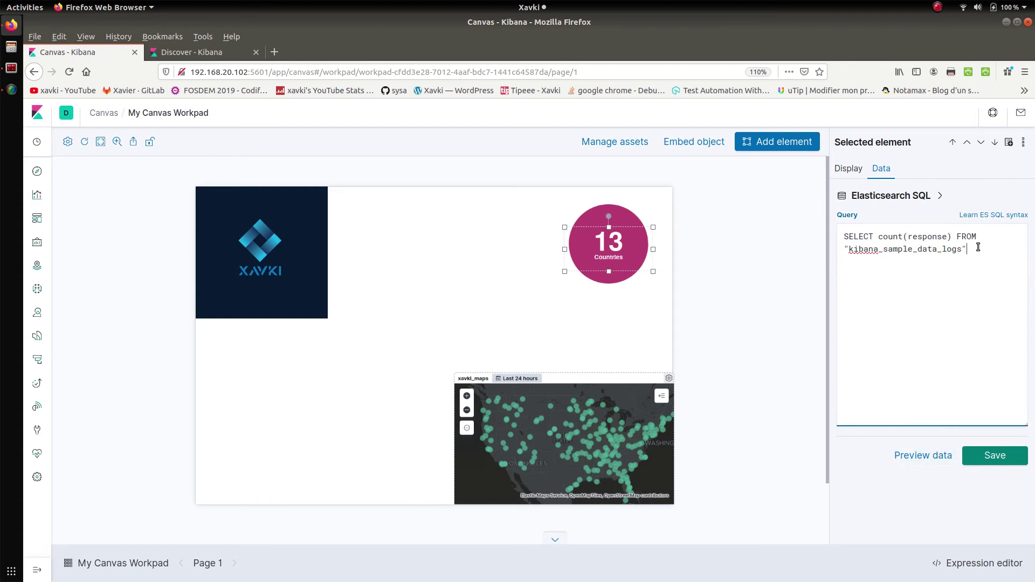
# Step: Add the condition where response = 503 to the metric's query, preview the data, and save the data source
pyautogui.write('where response = 503')
pyautogui.click(938, 455)
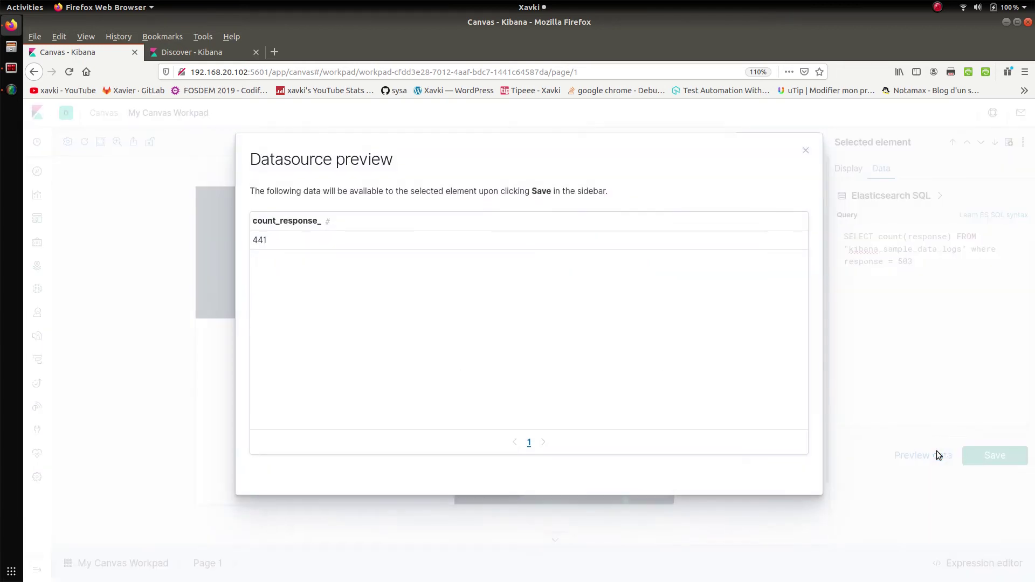
pyautogui.click(806, 152)
pyautogui.click(995, 457)
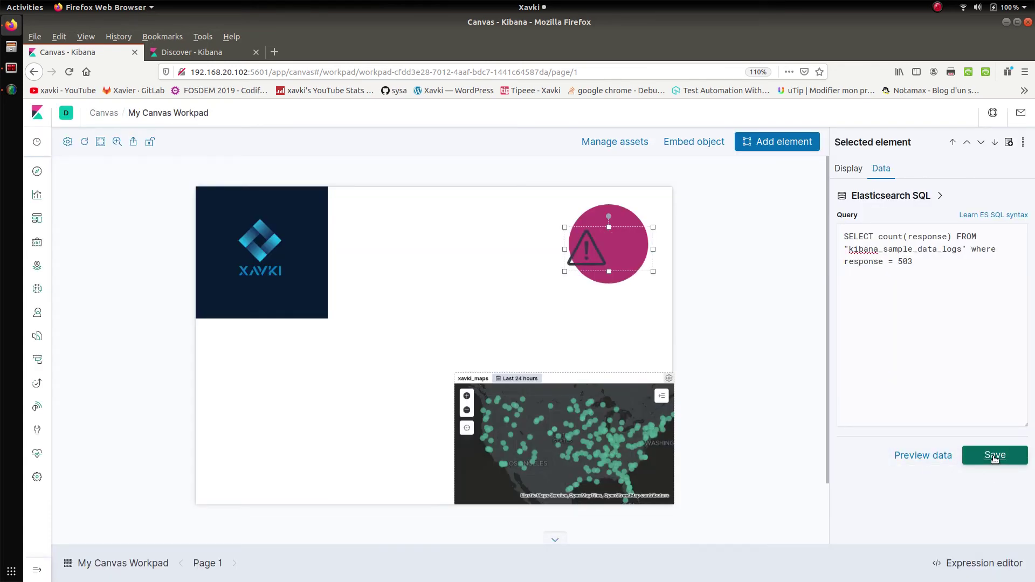
# Step: Set the metric's measure to the Value of the count_response_ column
pyautogui.click(852, 168)
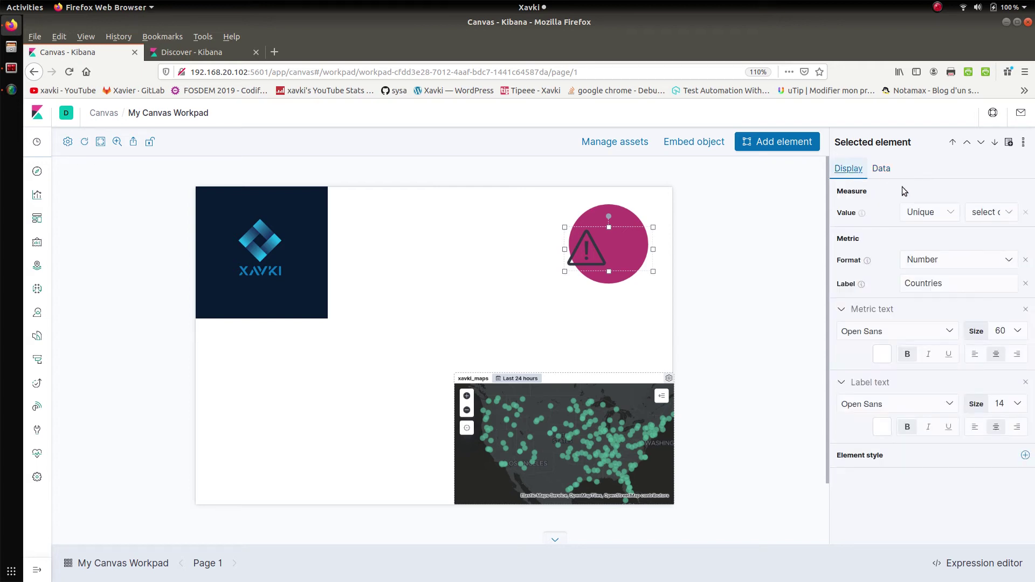
pyautogui.click(987, 212)
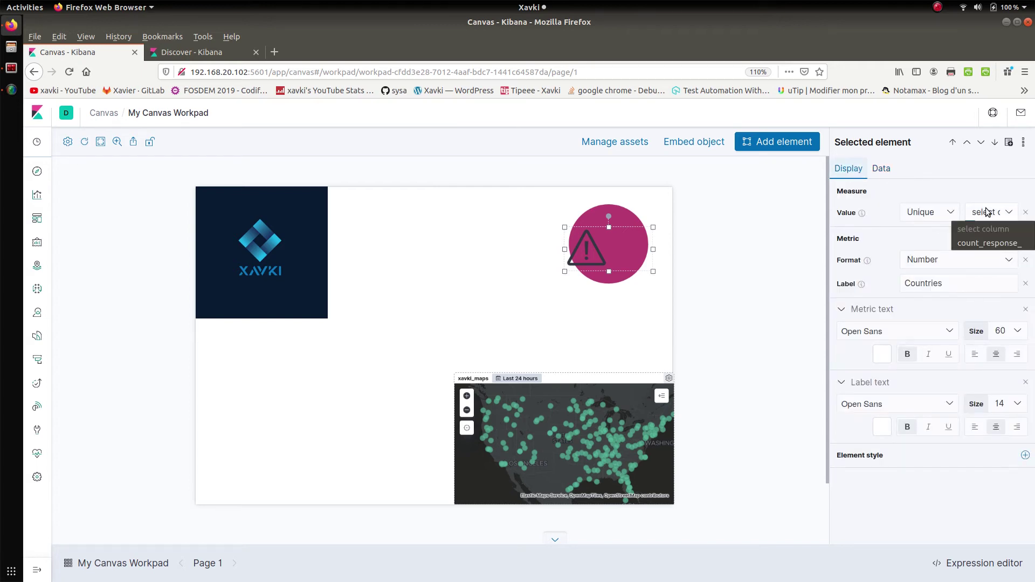
pyautogui.click(986, 243)
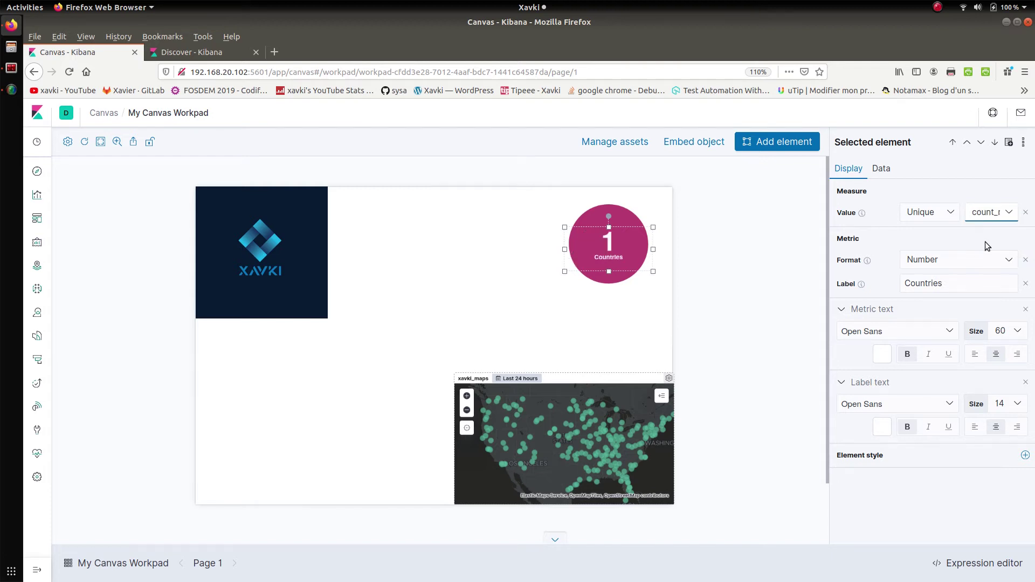
pyautogui.click(949, 215)
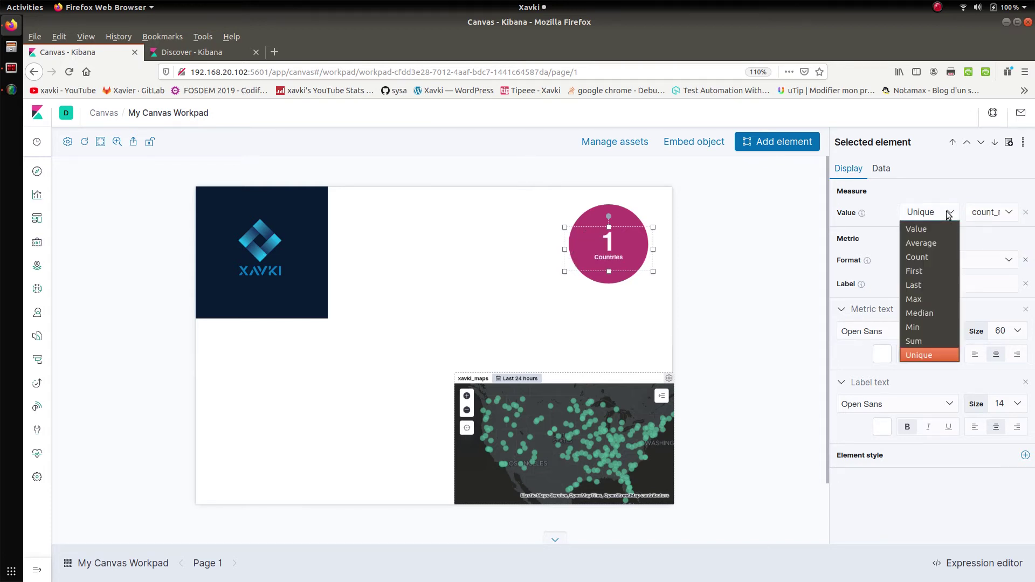
pyautogui.click(925, 228)
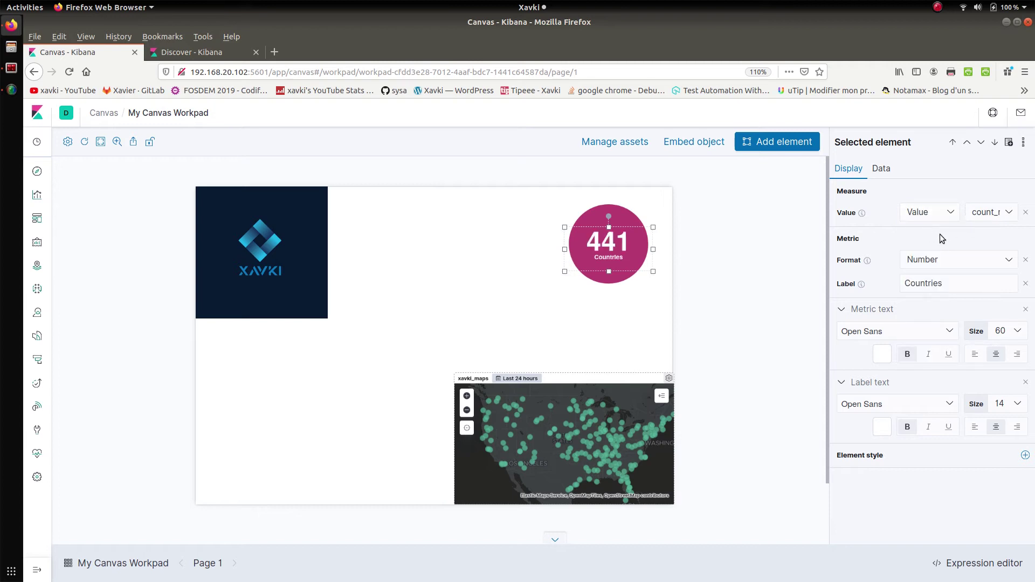
# Step: Change the metric's label to "Code 503"
pyautogui.moveTo(959, 282); pyautogui.dragTo(877, 279)
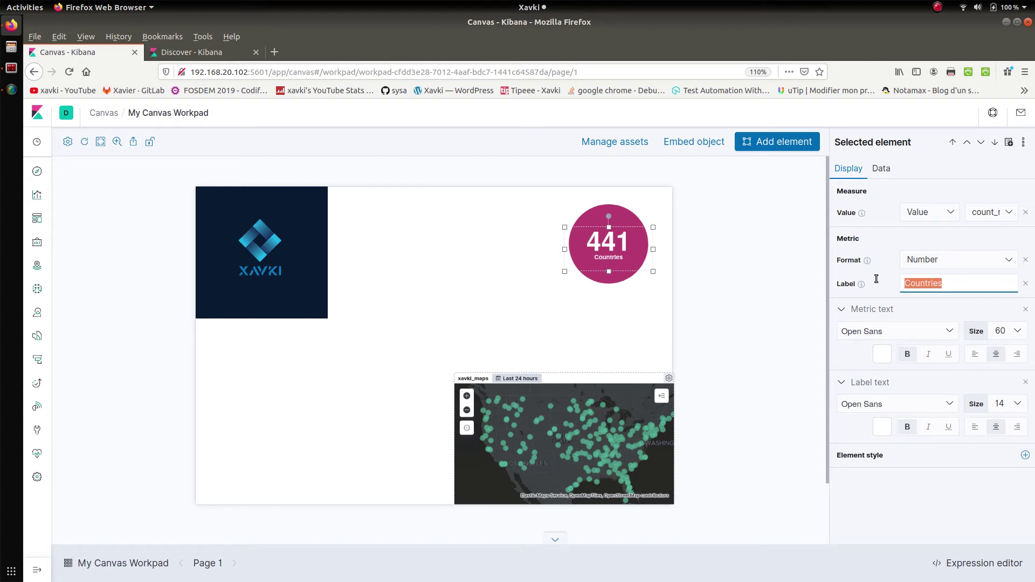
pyautogui.write('Request')
pyautogui.press('BackSpace')
pyautogui.press('BackSpace')
pyautogui.press('BackSpace')
pyautogui.press('BackSpace')
pyautogui.press('BackSpace')
pyautogui.press('BackSpace')
pyautogui.press('BackSpace')
pyautogui.write('C')
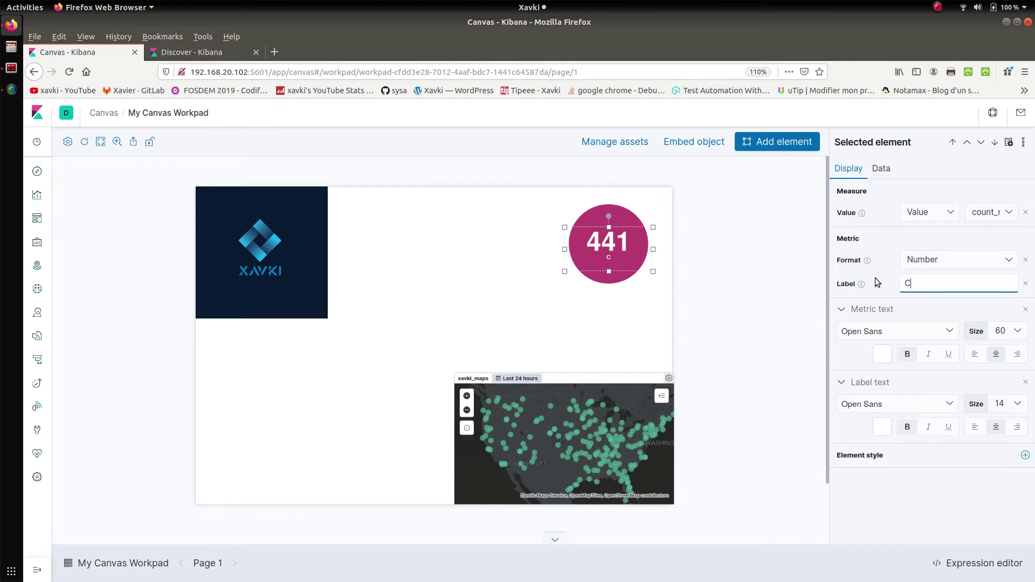
pyautogui.write('ode 503')
pyautogui.click(950, 507)
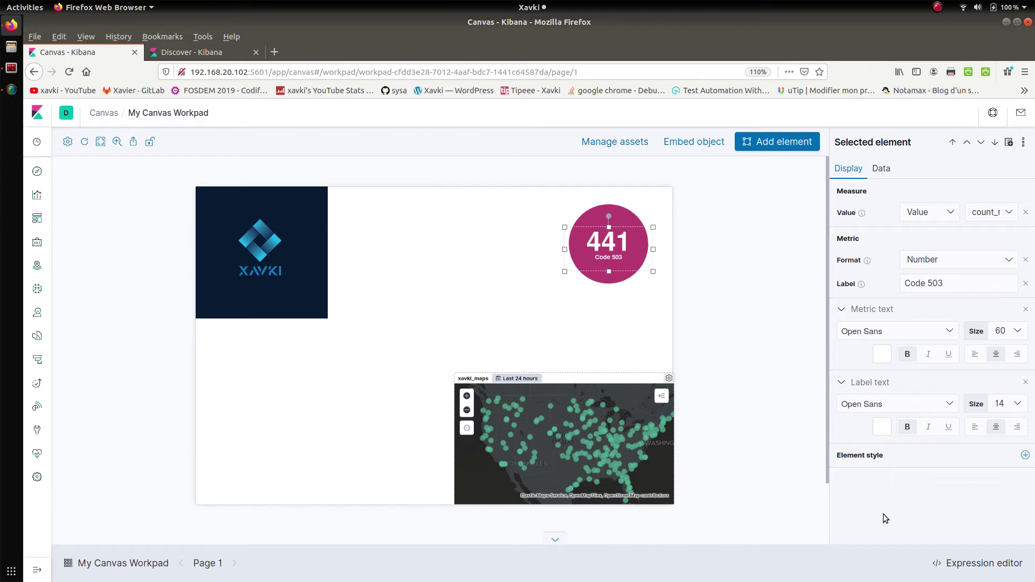
# Step: View the workpad in full screen and return to editing
pyautogui.click(777, 367)
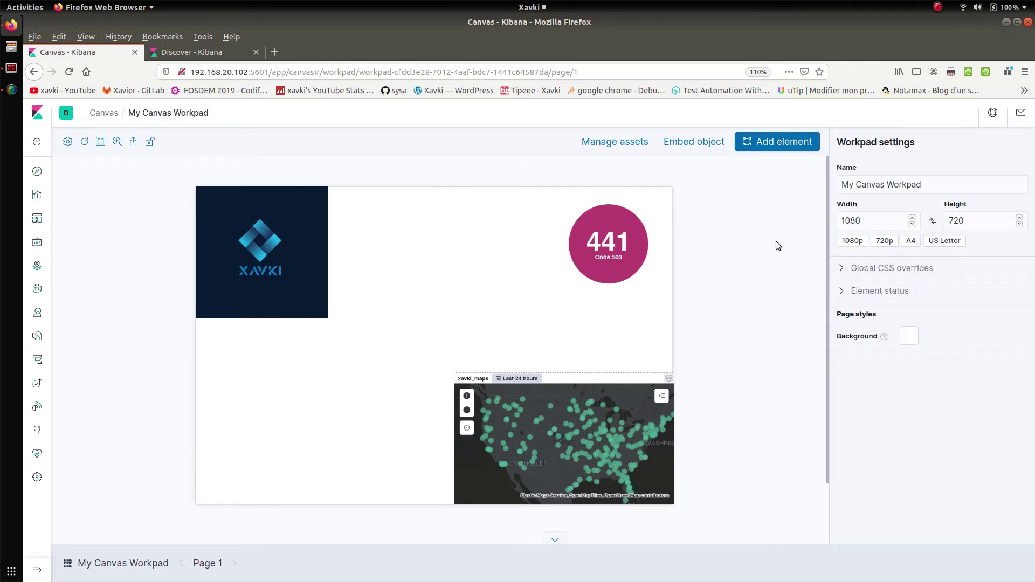
pyautogui.click(98, 144)
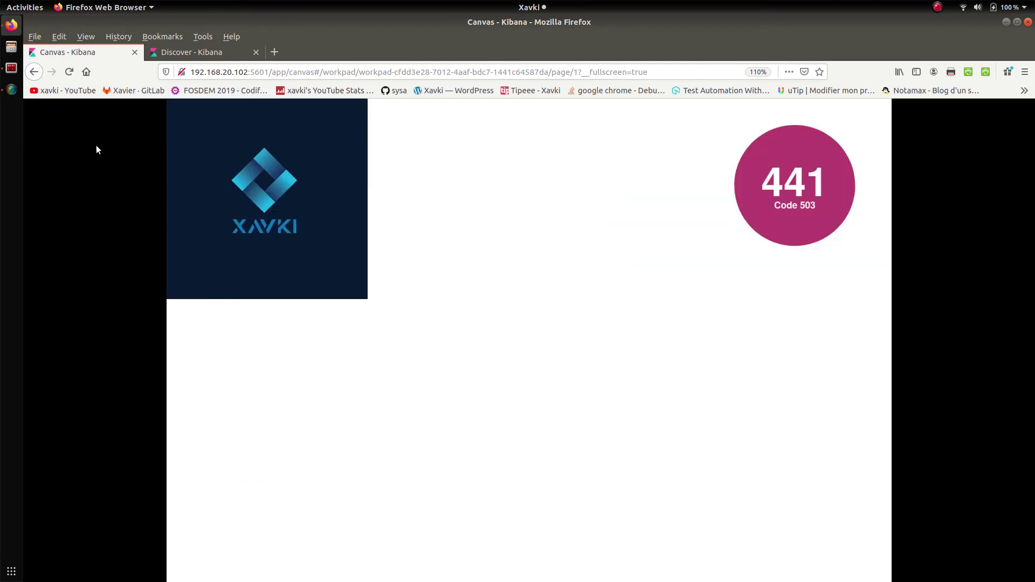
pyautogui.press('Escape')
# Step: Add a tilted pie chart element and place it below the logo, beside the map
pyautogui.click(750, 145)
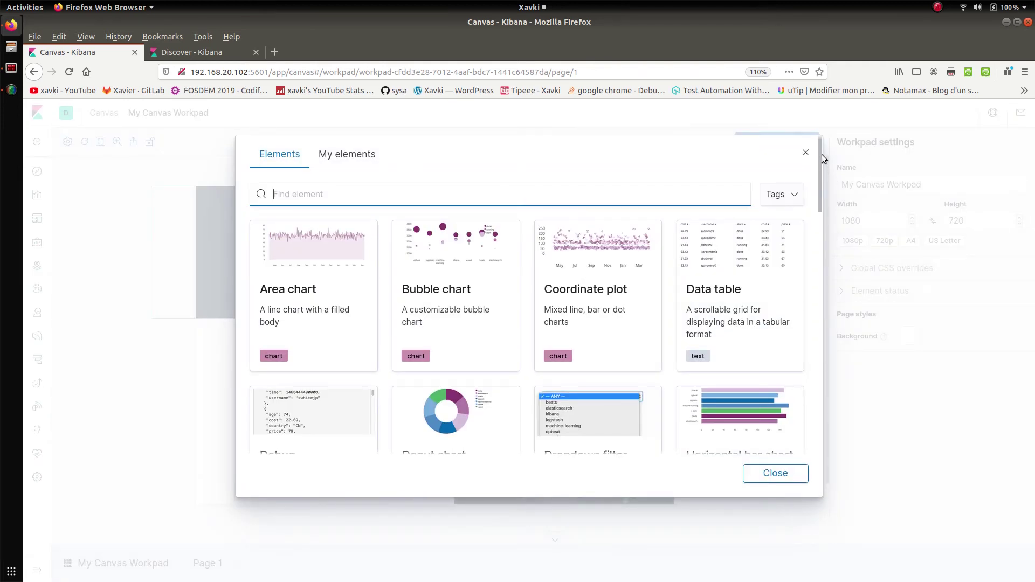
pyautogui.moveTo(821, 154); pyautogui.dragTo(792, 358)
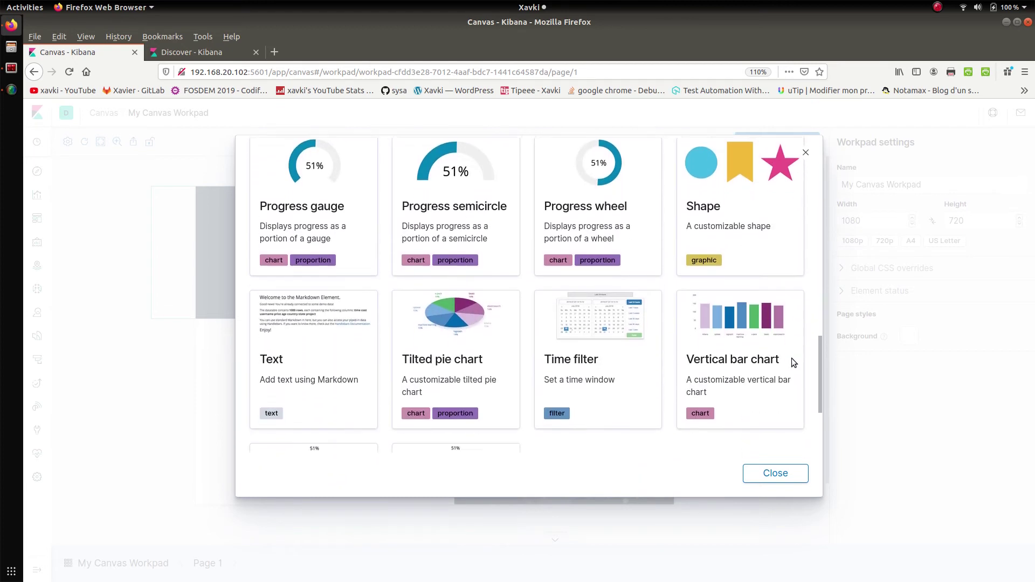
pyautogui.click(458, 346)
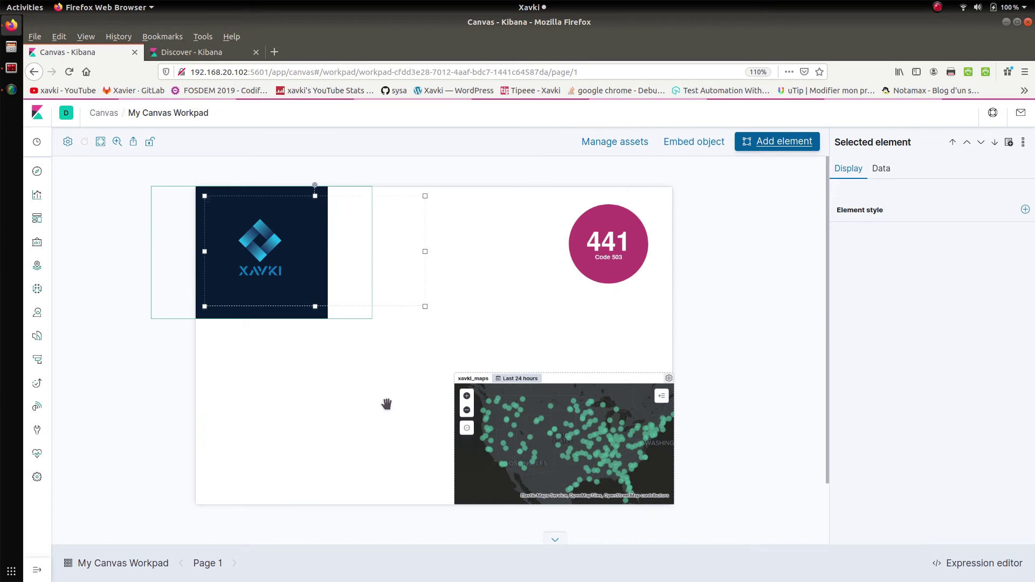
pyautogui.click(293, 240)
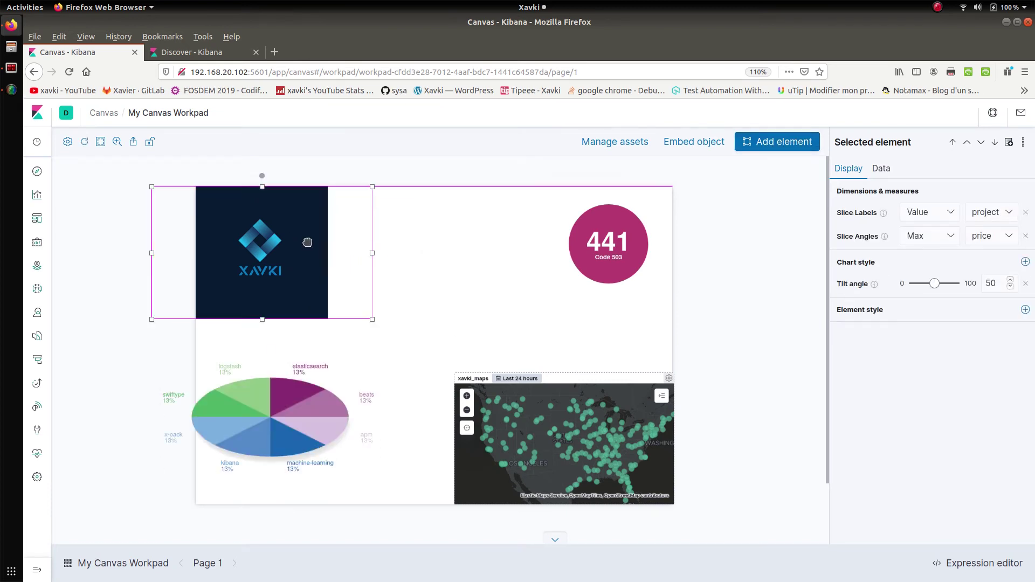
pyautogui.moveTo(250, 403); pyautogui.dragTo(301, 414)
pyautogui.click(160, 352)
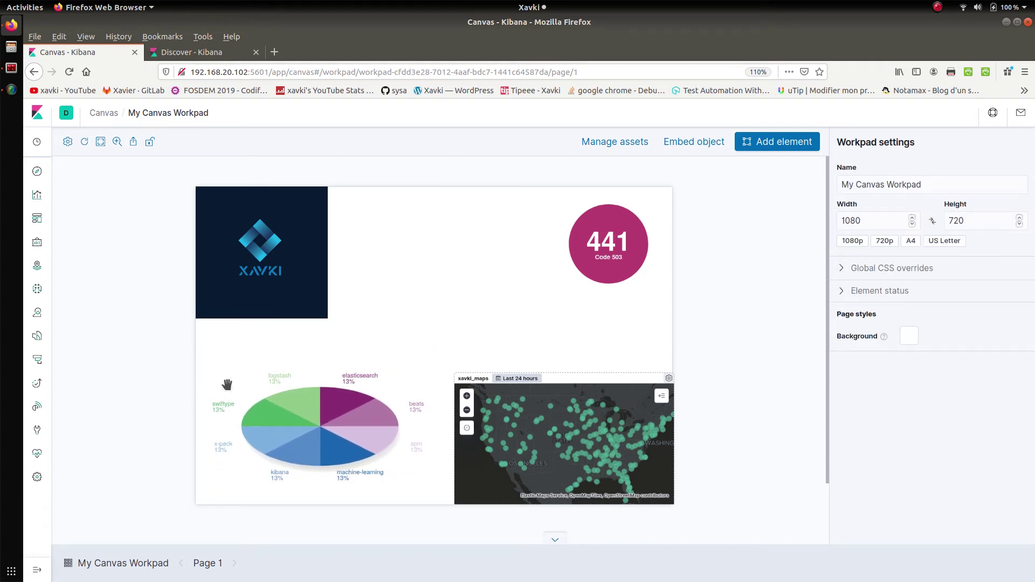
# Step: Switch the tilted pie chart's data source from demo data to Elasticsearch SQL
pyautogui.click(380, 405)
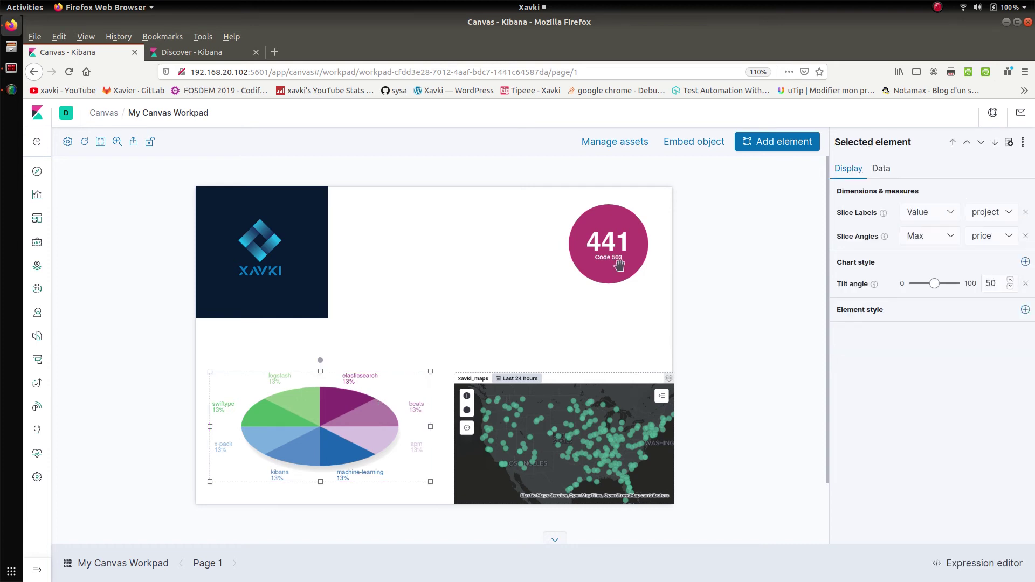
pyautogui.click(893, 169)
pyautogui.click(891, 199)
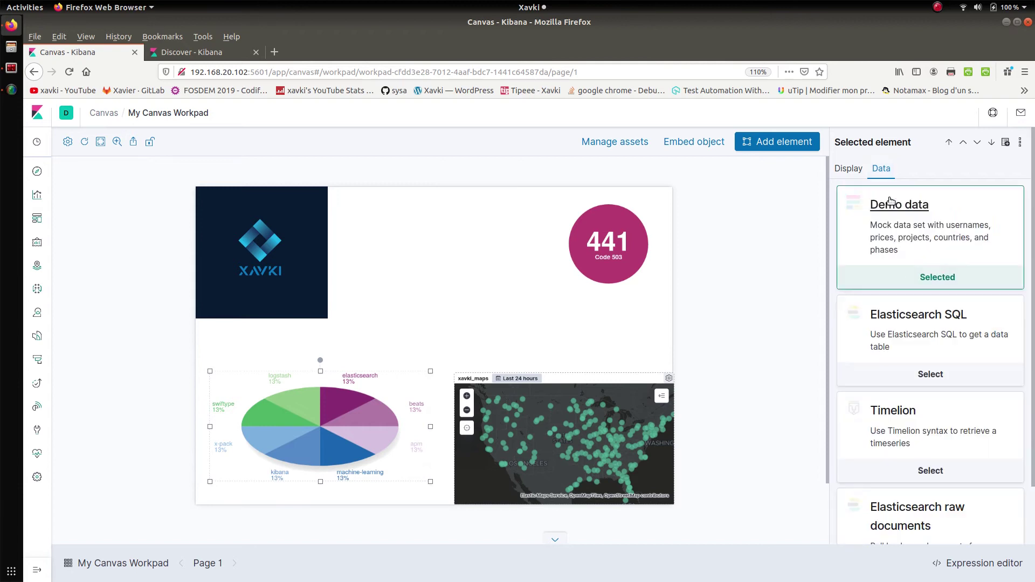
pyautogui.click(914, 319)
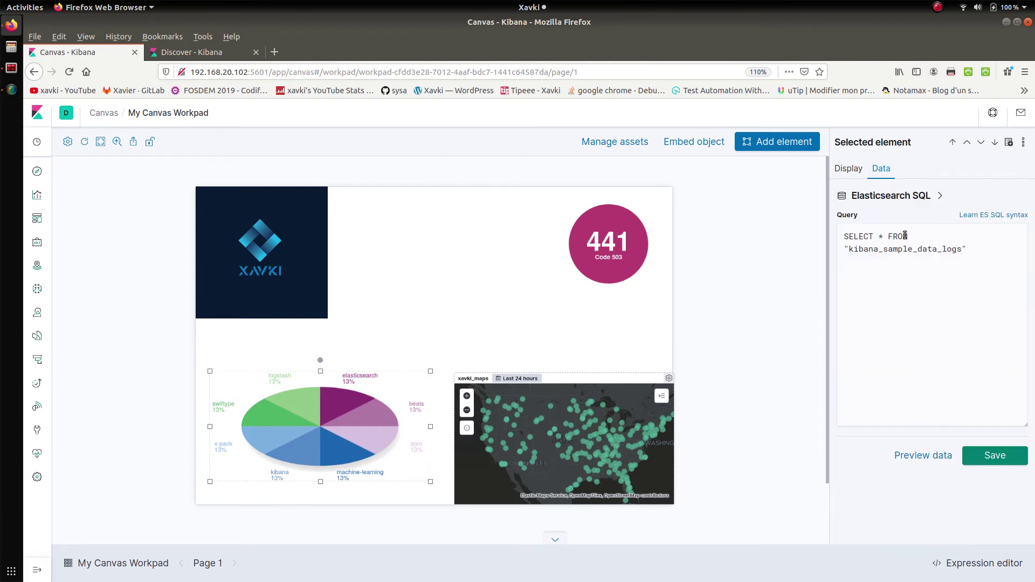
# Step: Set the pie chart's query to SELECT machine.os, count(*) FROM "kibana_sample_data_logs" group by machine.os, save it, and preview the data
pyautogui.click(882, 237)
pyautogui.write('avg(')
pyautogui.press('BackSpace')
pyautogui.press('BackSpace')
pyautogui.press('BackSpace')
pyautogui.press('BackSpace')
pyautogui.write('machine.os, count(*)')
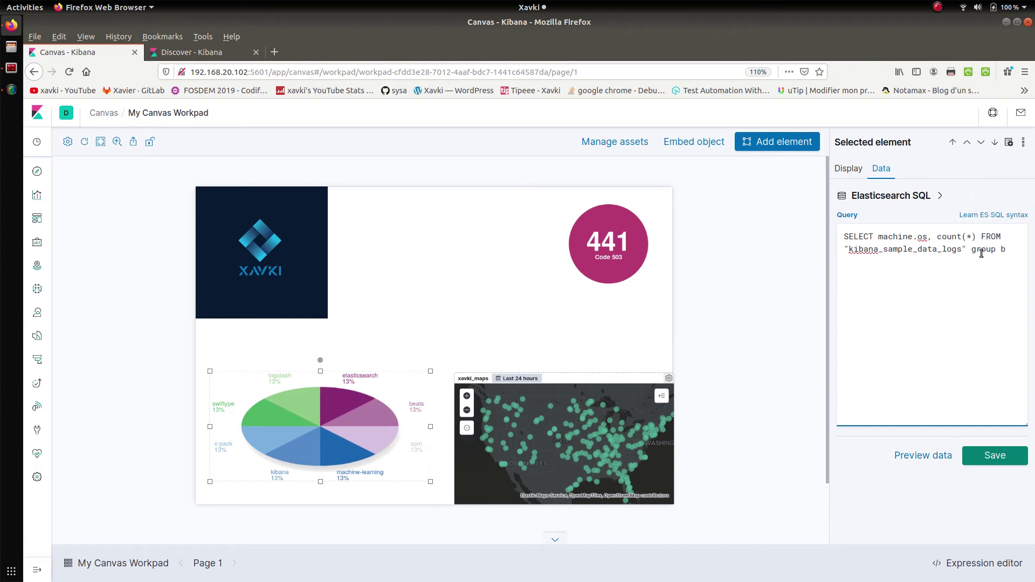
pyautogui.write('achine.os')
pyautogui.click(996, 456)
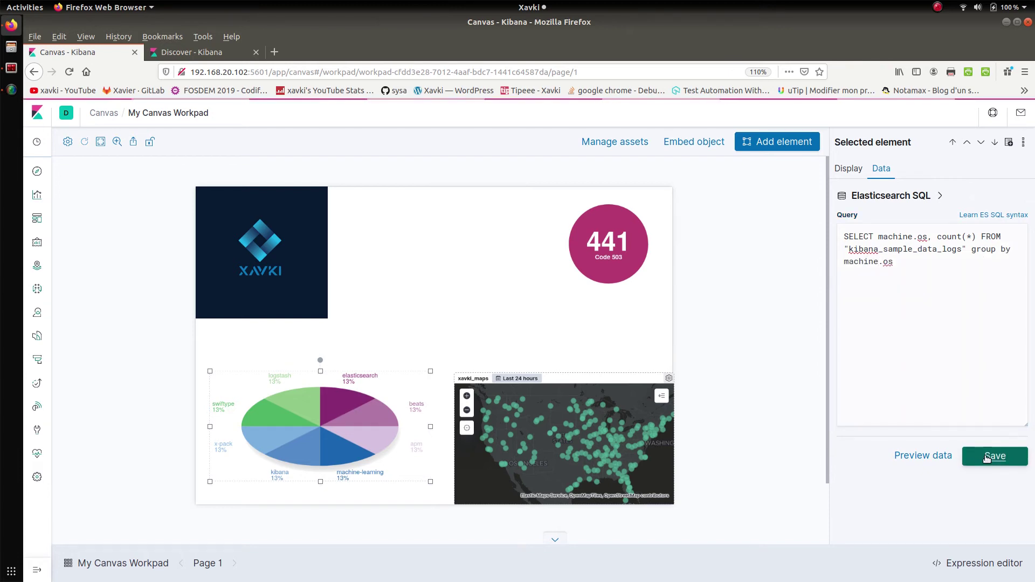
pyautogui.click(935, 457)
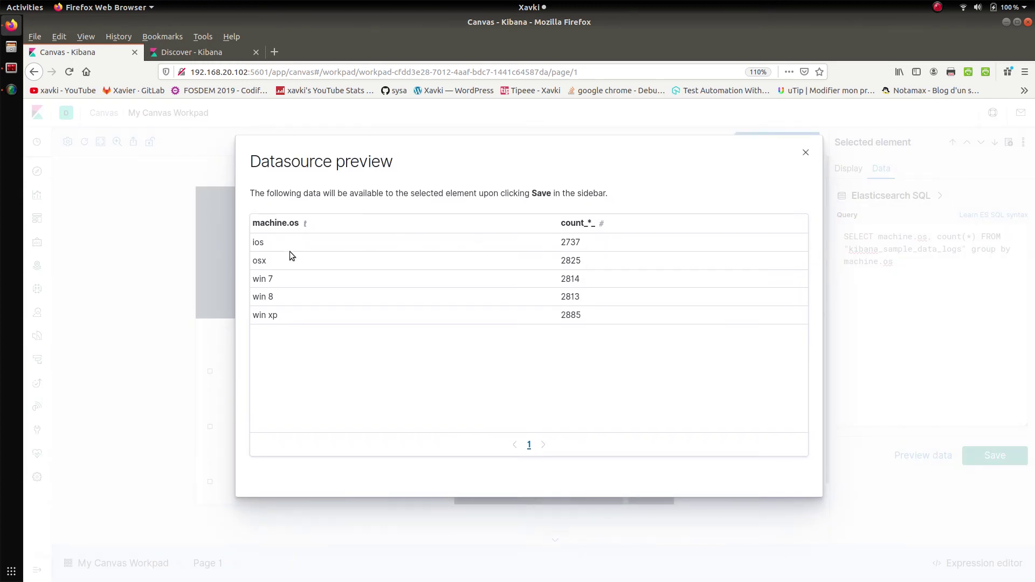
pyautogui.click(806, 153)
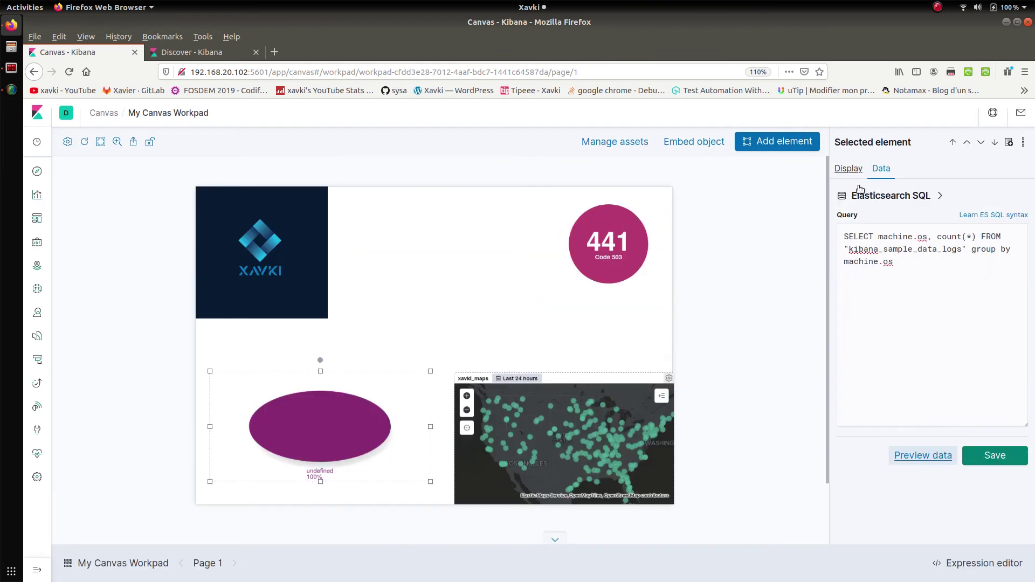
# Step: Set the pie chart's slice labels to the machine.os column and its slice angles to the count_*_ column
pyautogui.click(850, 170)
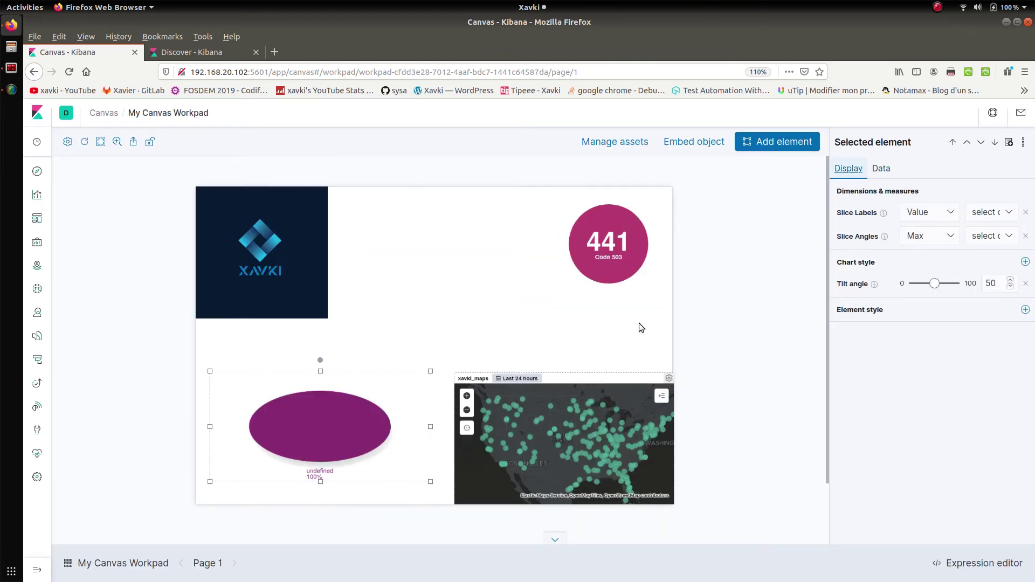
pyautogui.click(994, 213)
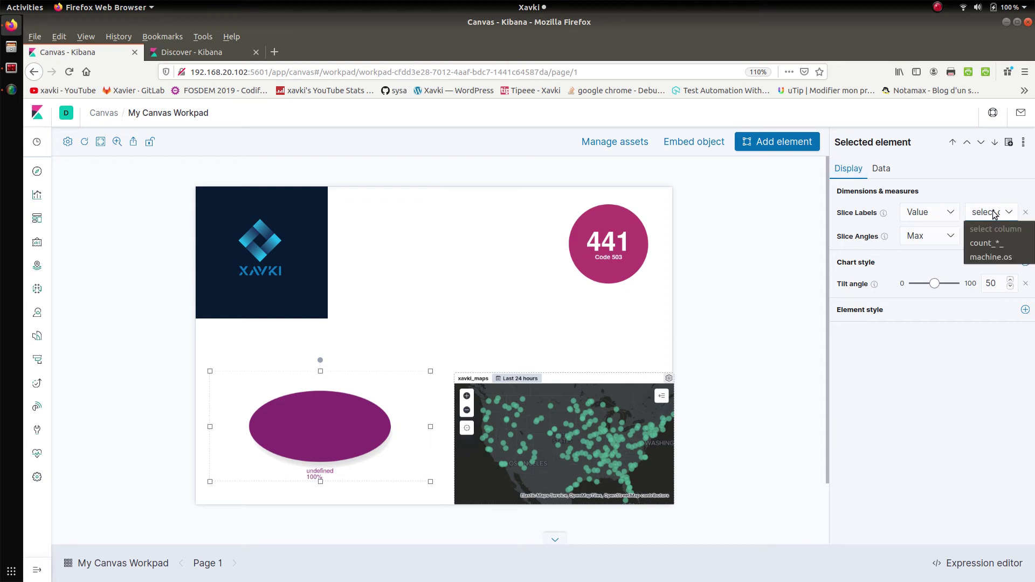
pyautogui.click(995, 257)
pyautogui.click(992, 238)
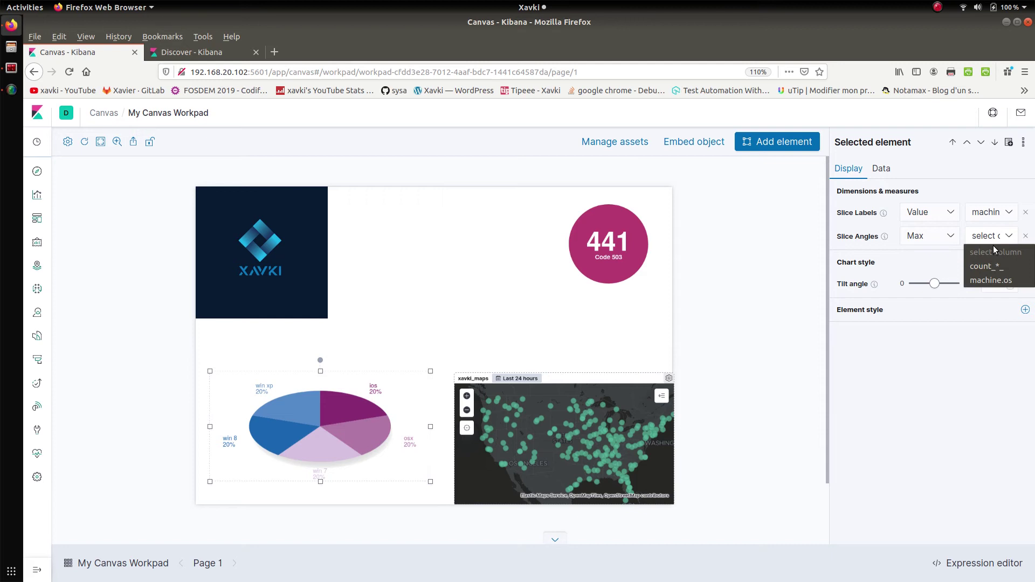
pyautogui.click(990, 266)
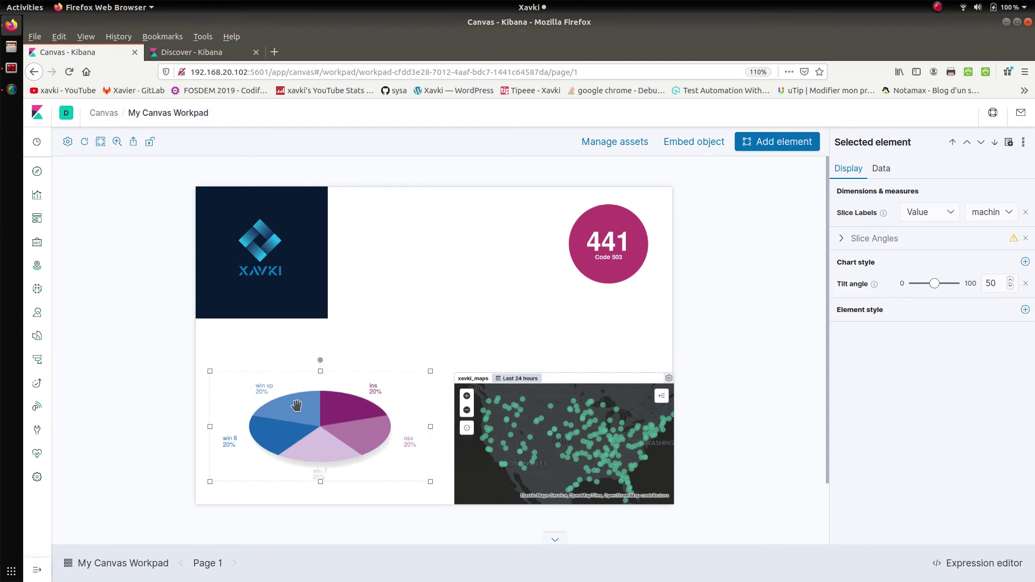
# Step: Enlarge the tilted pie chart slightly by extending its upper-left corner, and deselect it
pyautogui.moveTo(211, 372); pyautogui.dragTo(200, 367)
pyautogui.click(134, 388)
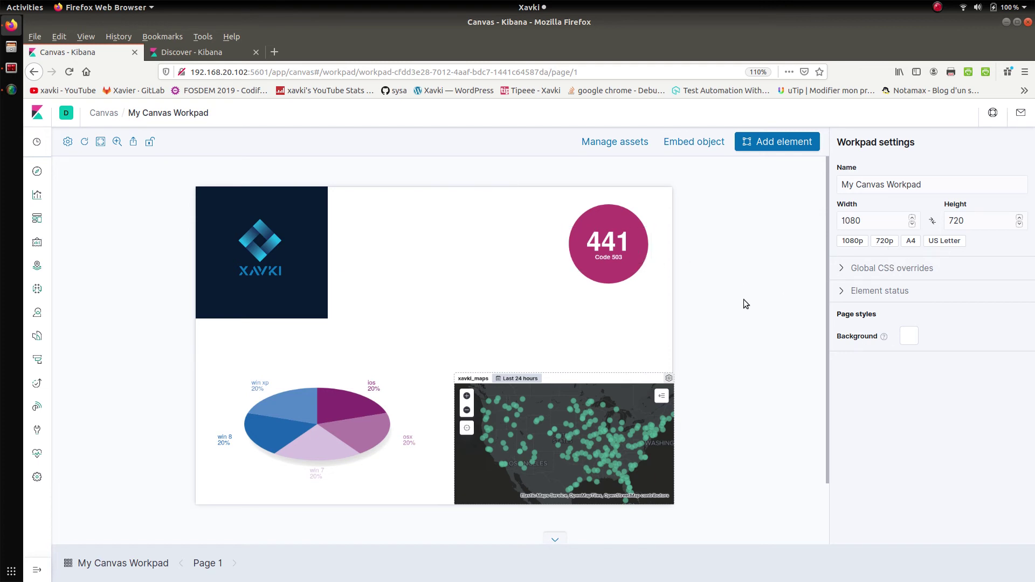
# Step: Add a data table element and place it between the logo and the Code 503 circle
pyautogui.click(787, 142)
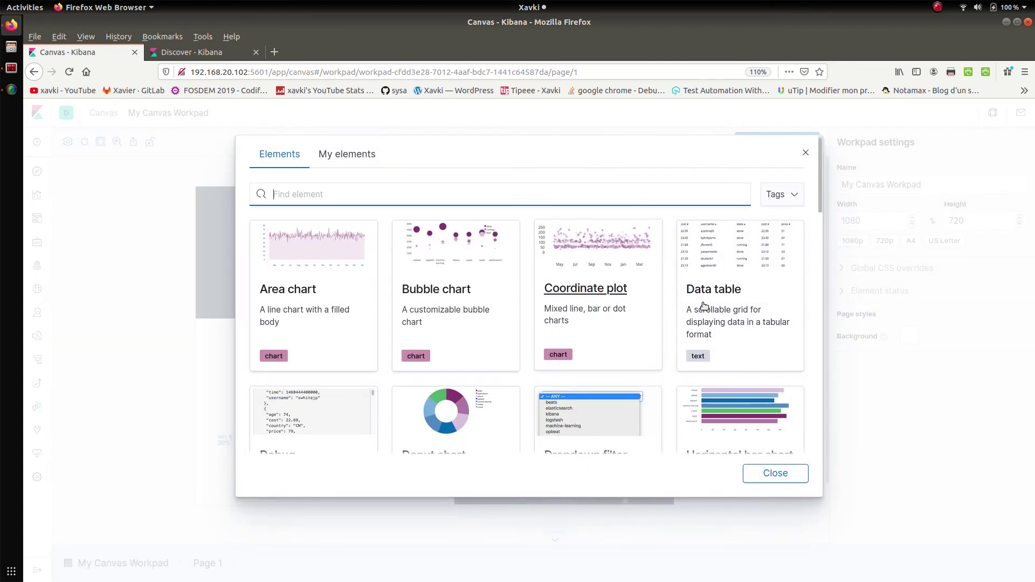
pyautogui.moveTo(821, 176)
pyautogui.mouseDown()
pyautogui.moveTo(817, 222)
pyautogui.moveTo(812, 177)
pyautogui.moveTo(814, 186)
pyautogui.mouseUp()
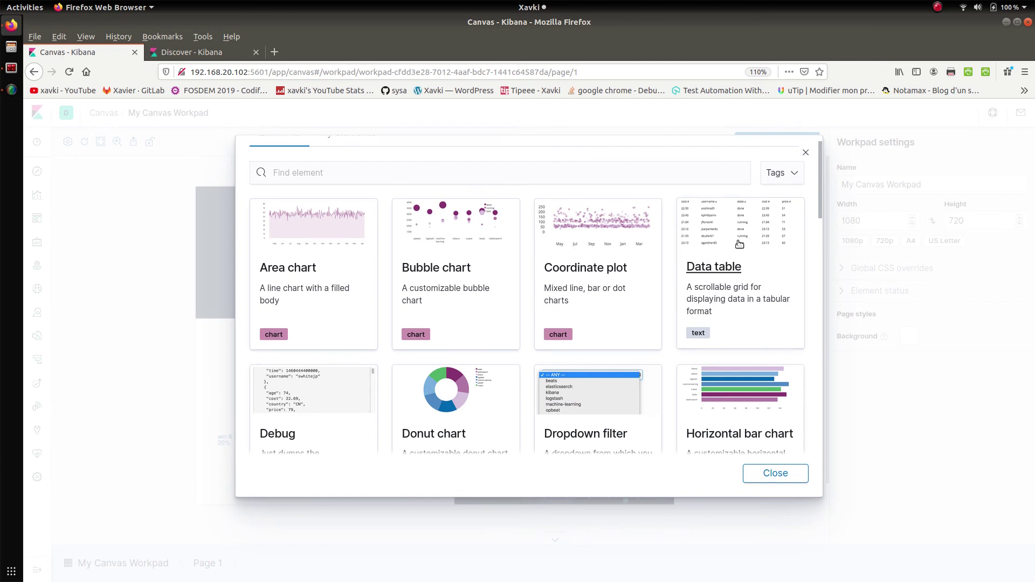
pyautogui.click(720, 273)
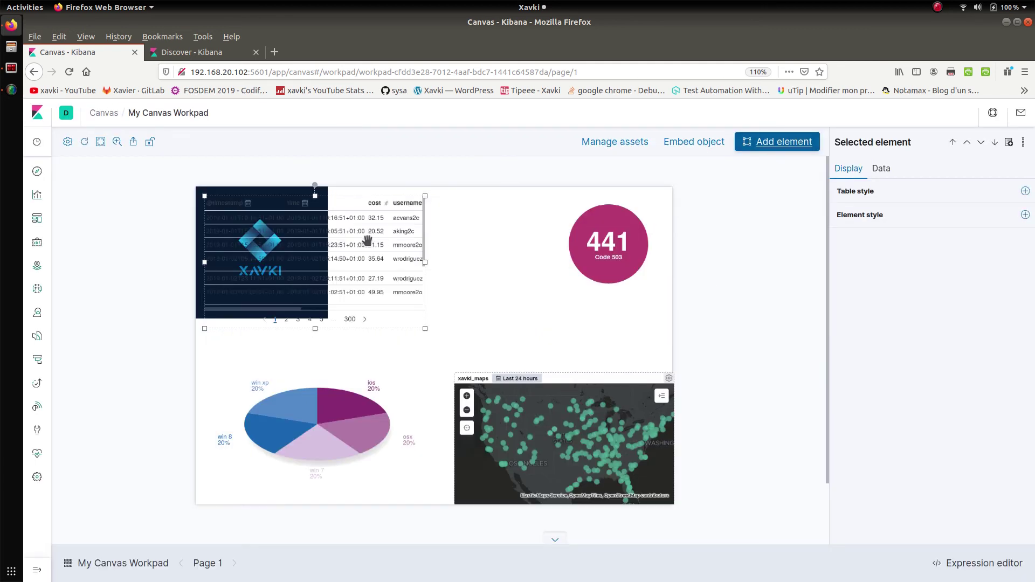
pyautogui.moveTo(422, 255); pyautogui.dragTo(572, 272)
pyautogui.moveTo(347, 242); pyautogui.dragTo(344, 238)
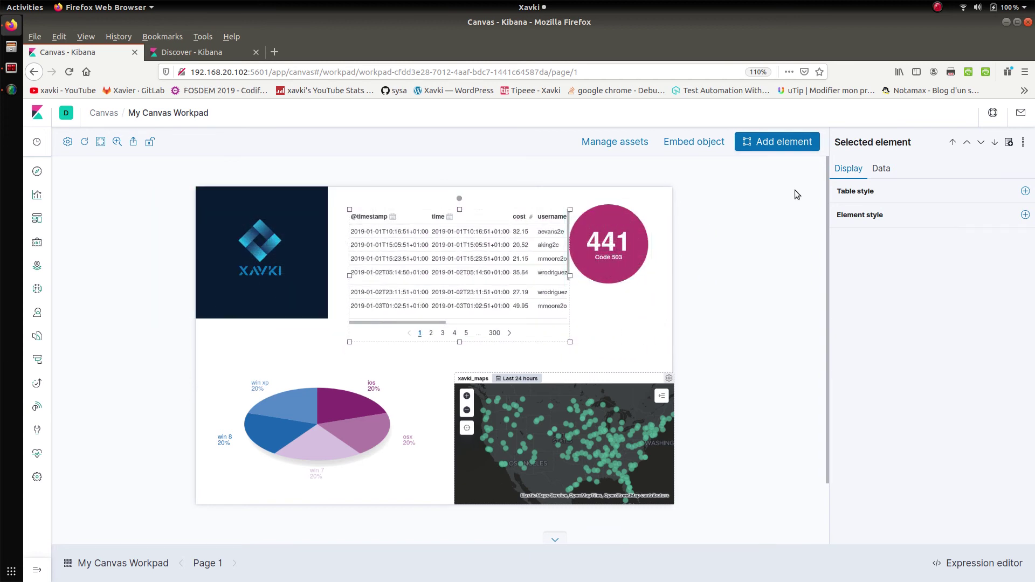
# Step: Switch the data table's data source from demo data to Elasticsearch SQL
pyautogui.click(881, 169)
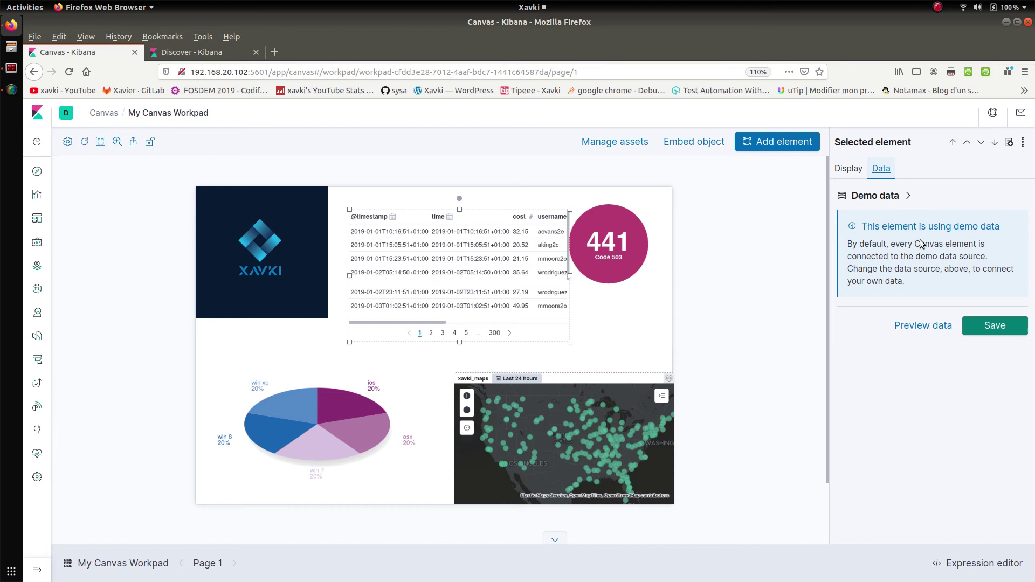
pyautogui.click(883, 200)
pyautogui.click(939, 312)
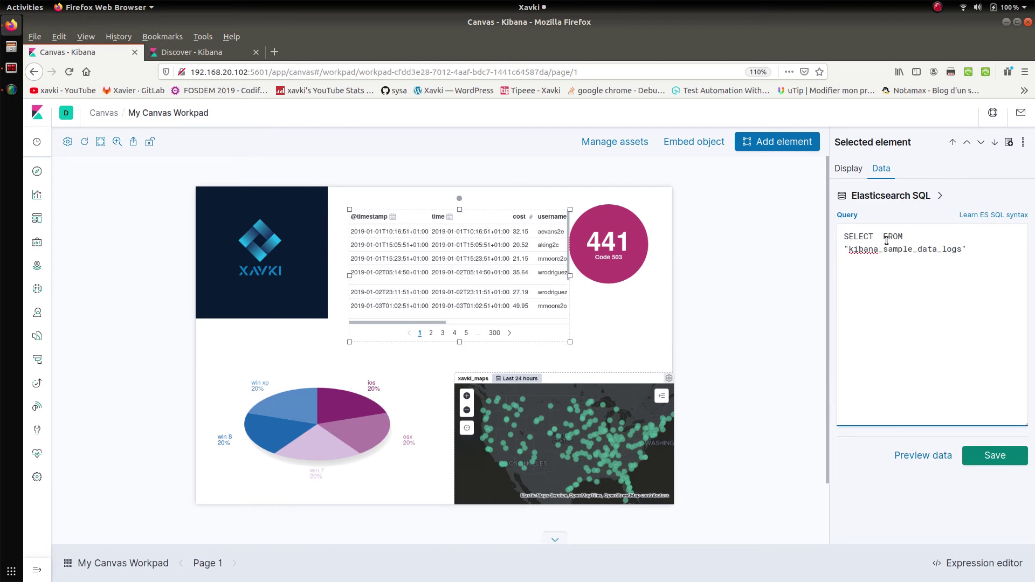
# Step: Set the data table's query to SELECT response,count(*) FROM "kibana_sample_data_logs" group by response and save it
pyautogui.write('pres')
pyautogui.press('BackSpace')
pyautogui.press('BackSpace')
pyautogui.press('BackSpace')
pyautogui.press('BackSpace')
pyautogui.write('response,count(*)')
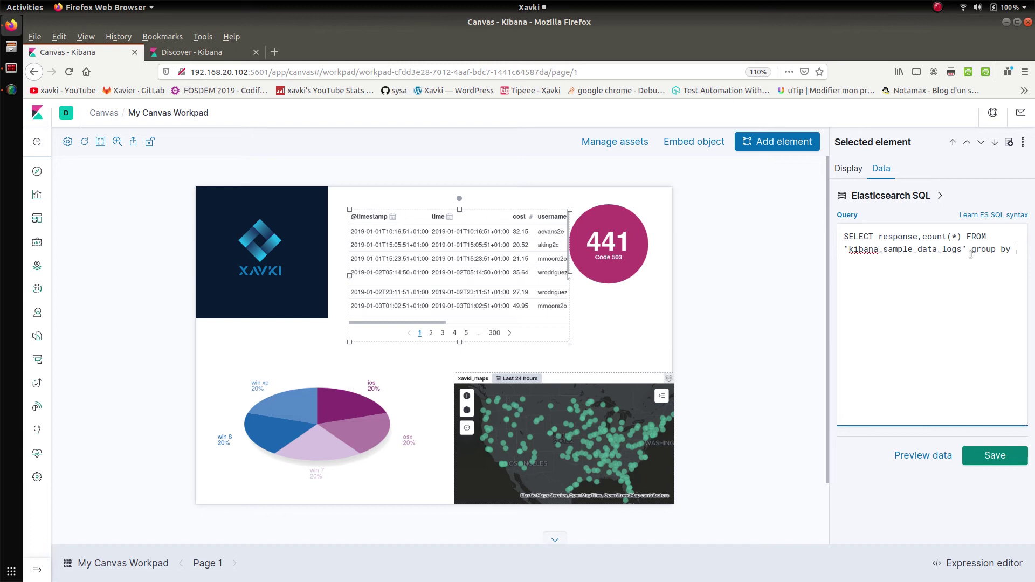
pyautogui.write('esponse')
pyautogui.click(996, 456)
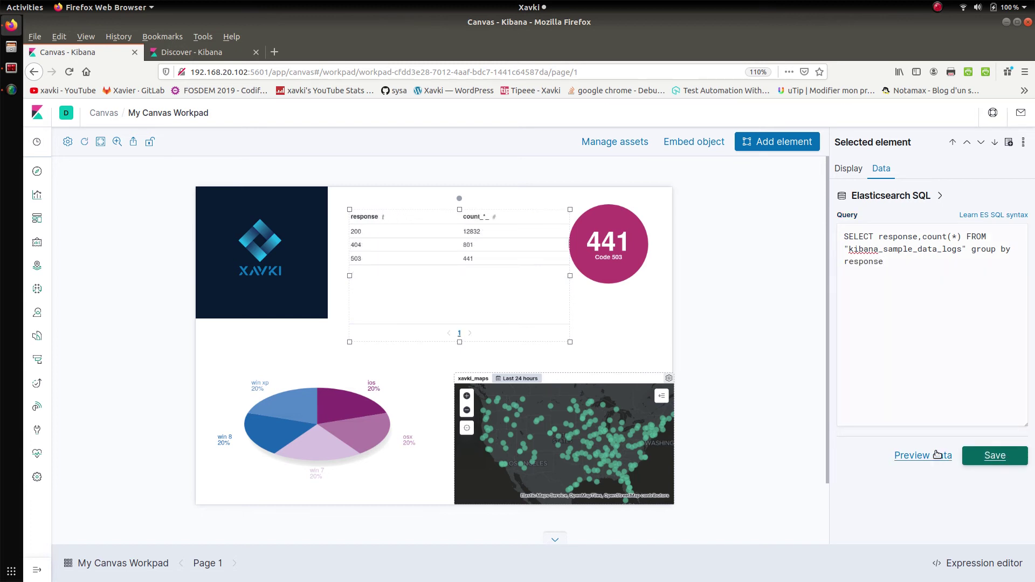
# Step: Move the data table down a little and shorten it by raising its lower edge
pyautogui.moveTo(543, 287); pyautogui.dragTo(533, 316)
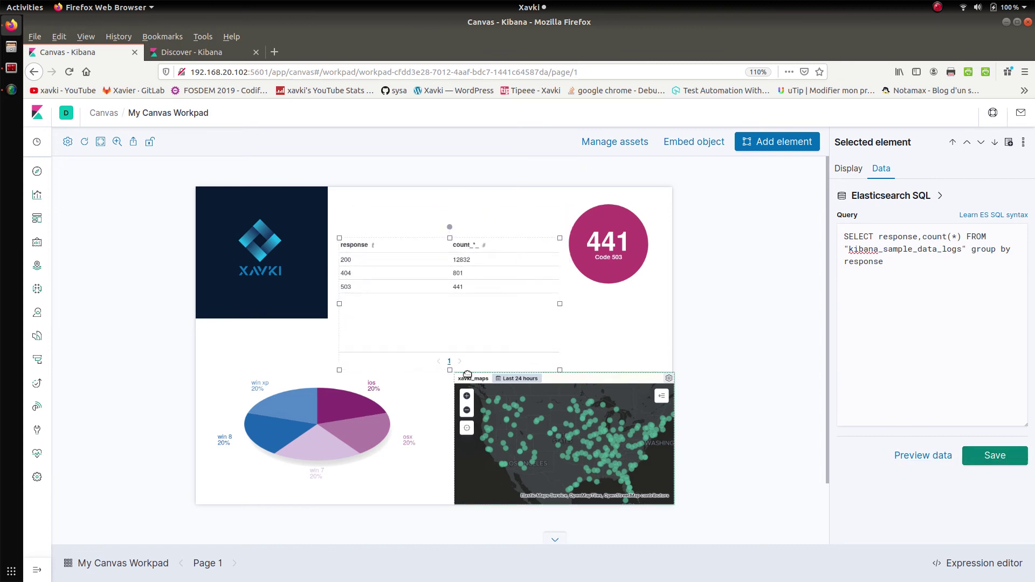
pyautogui.moveTo(450, 370); pyautogui.dragTo(448, 323)
# Step: Add the pagination option to the data table's style and turn pagination off
pyautogui.click(853, 167)
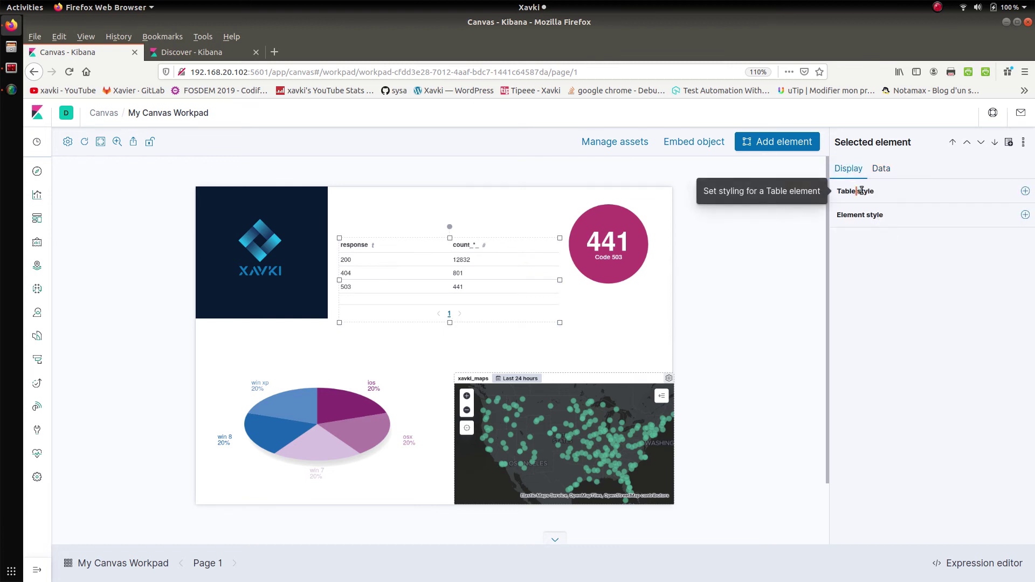
pyautogui.click(1025, 191)
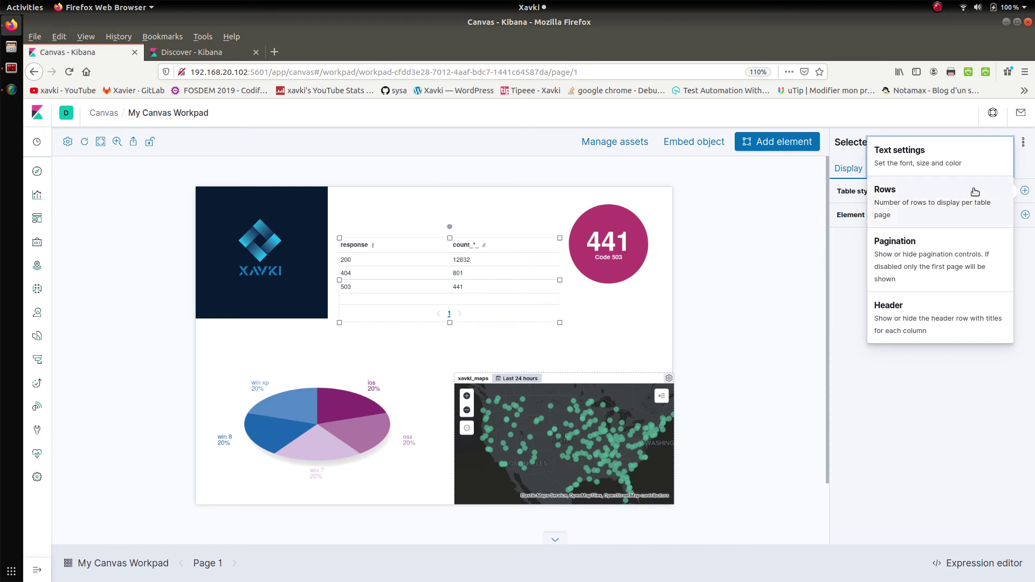
pyautogui.click(941, 244)
pyautogui.click(908, 213)
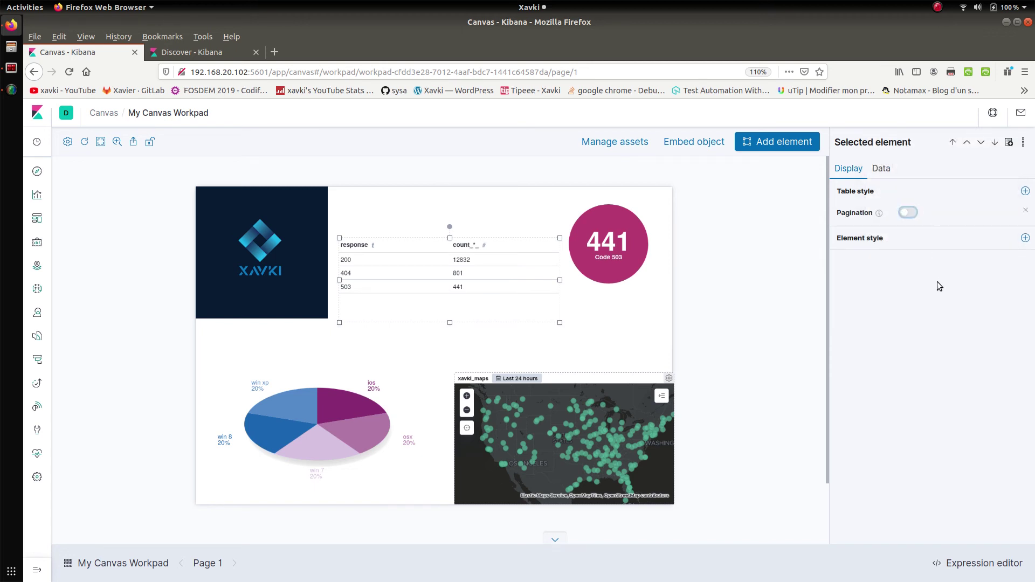
# Step: Add the text settings and the rows-per-page option to the data table's style
pyautogui.click(1025, 192)
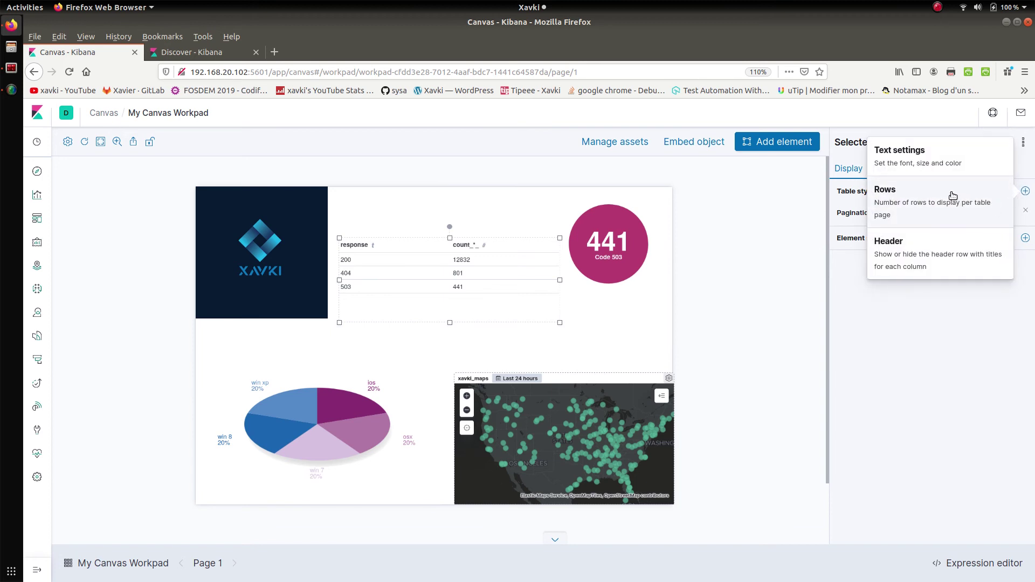
pyautogui.click(952, 152)
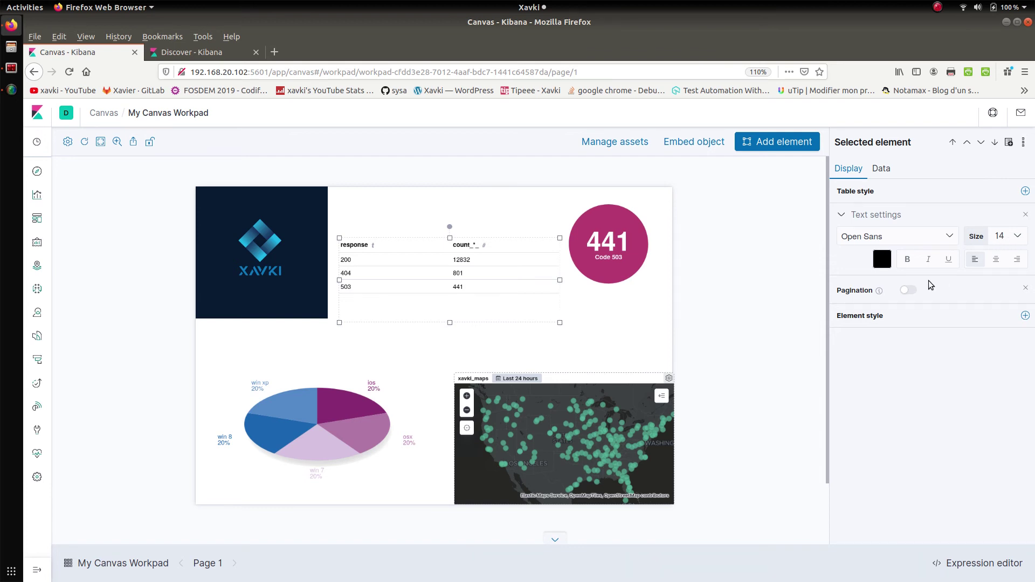
pyautogui.click(1026, 191)
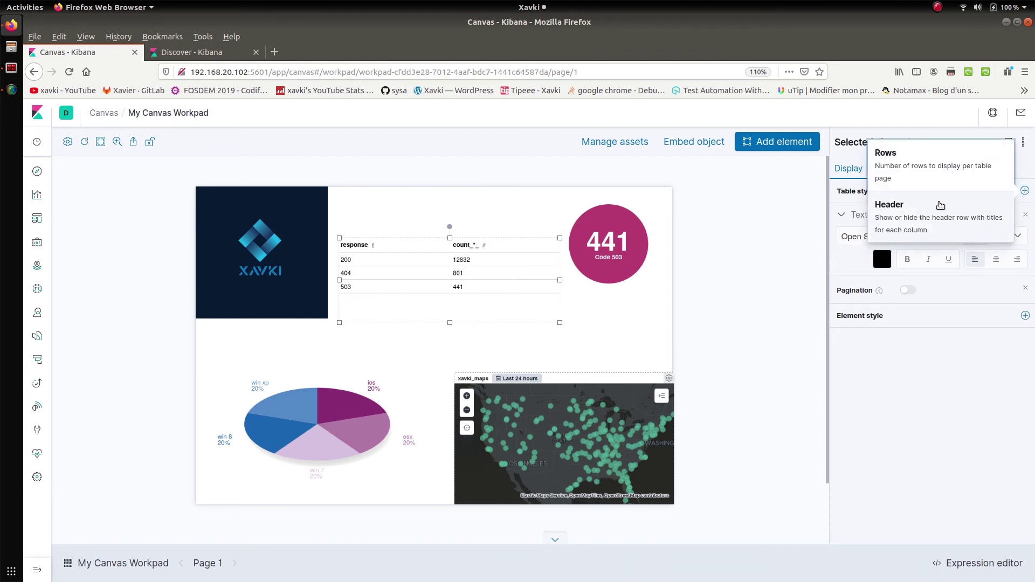
pyautogui.click(920, 110)
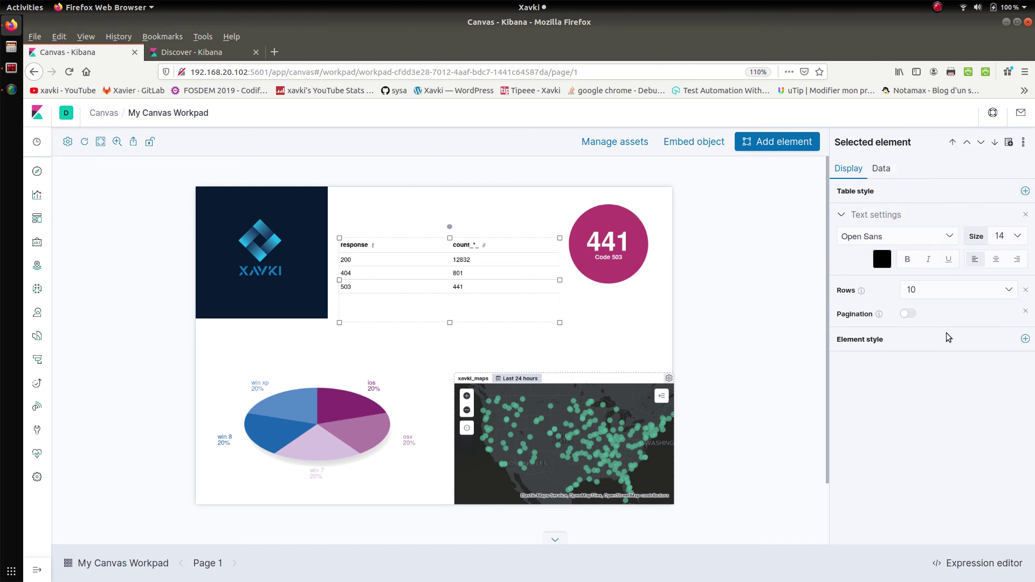
pyautogui.click(950, 293)
pyautogui.click(949, 290)
# Step: Alias count(*) as Hits in the data table's query and save it
pyautogui.click(880, 169)
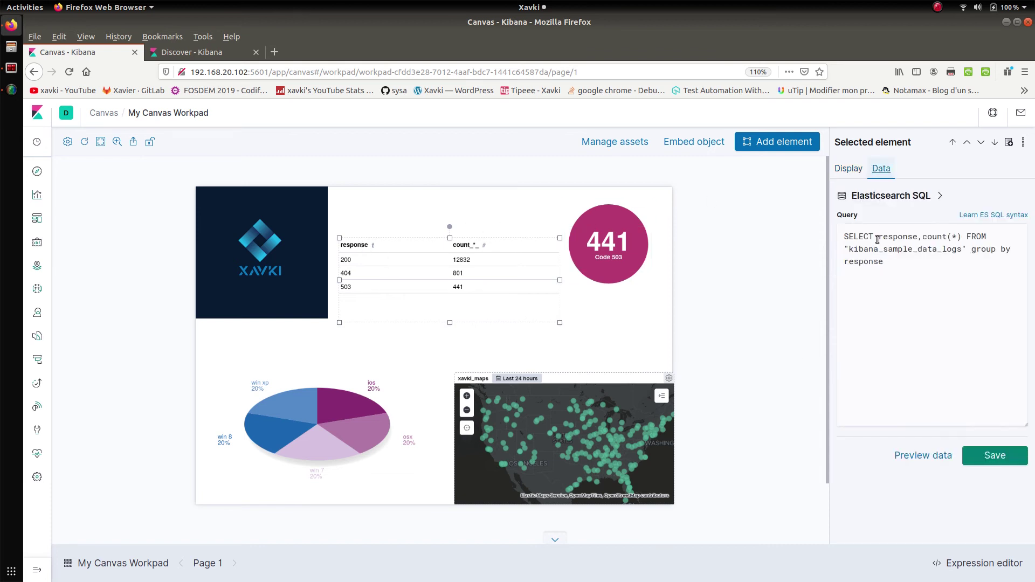
pyautogui.click(961, 237)
pyautogui.write('as')
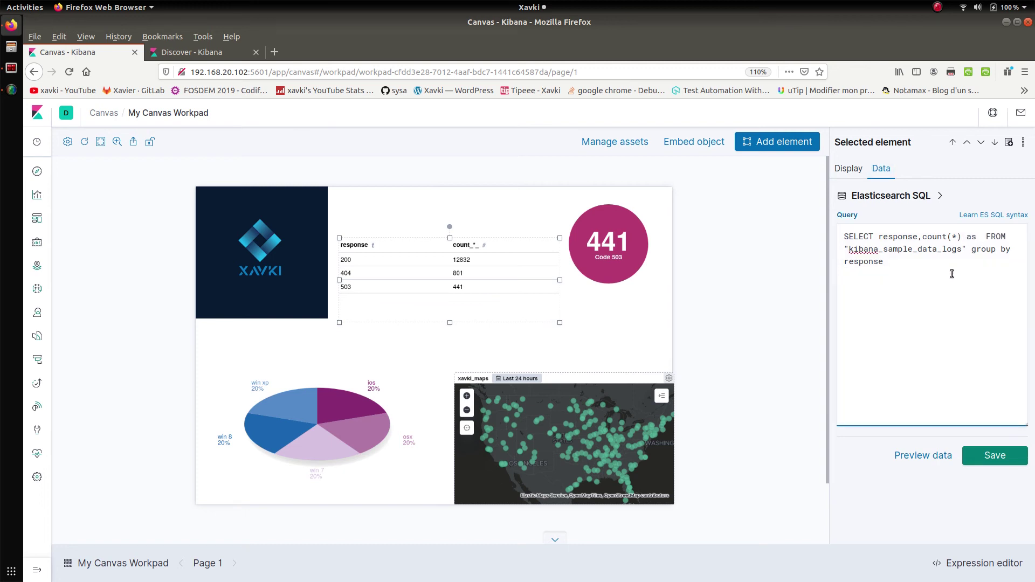
pyautogui.write(' Hits')
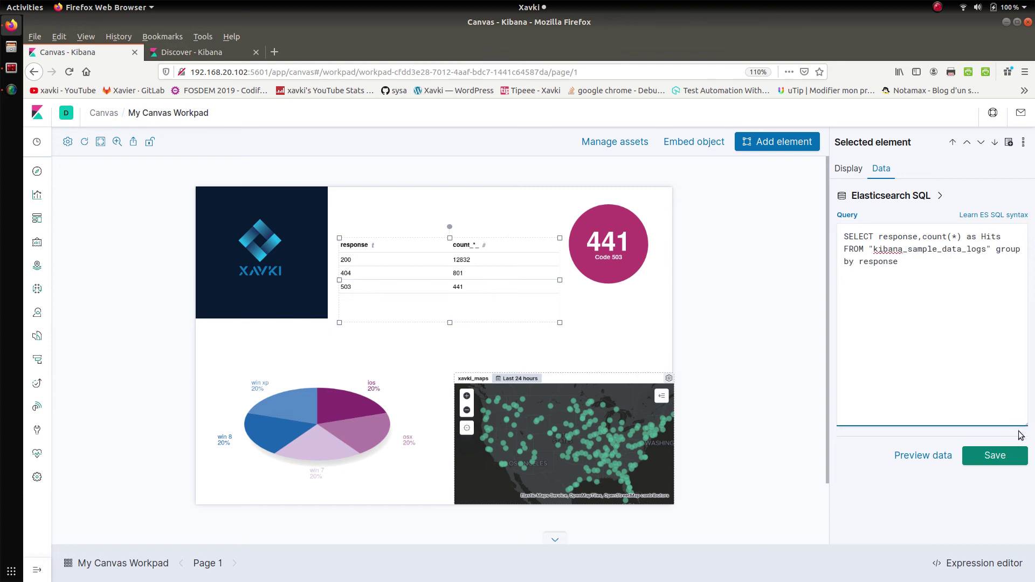
pyautogui.click(996, 456)
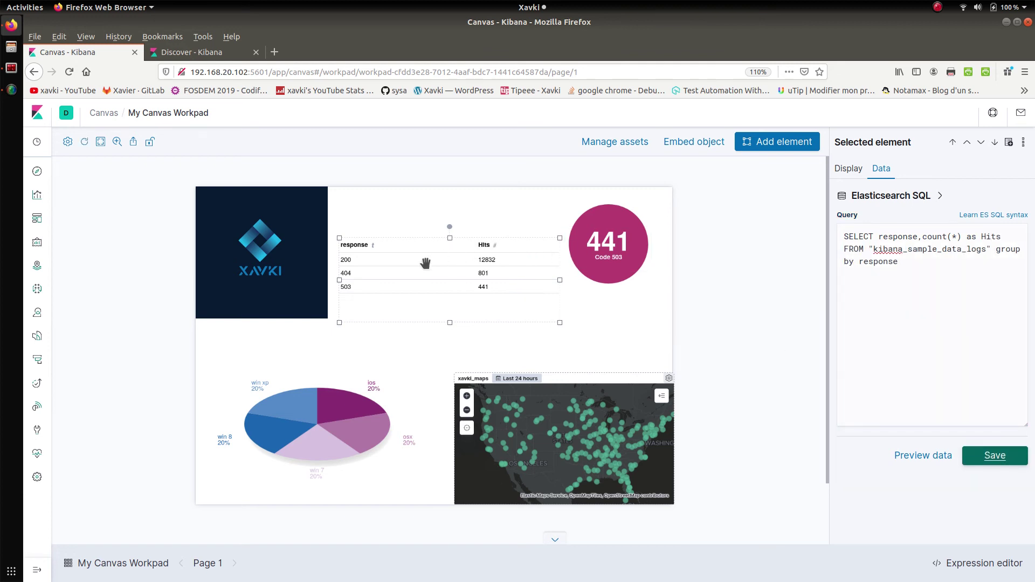
# Step: Move the data table up to the page's upper edge, between the logo and the circle
pyautogui.click(787, 340)
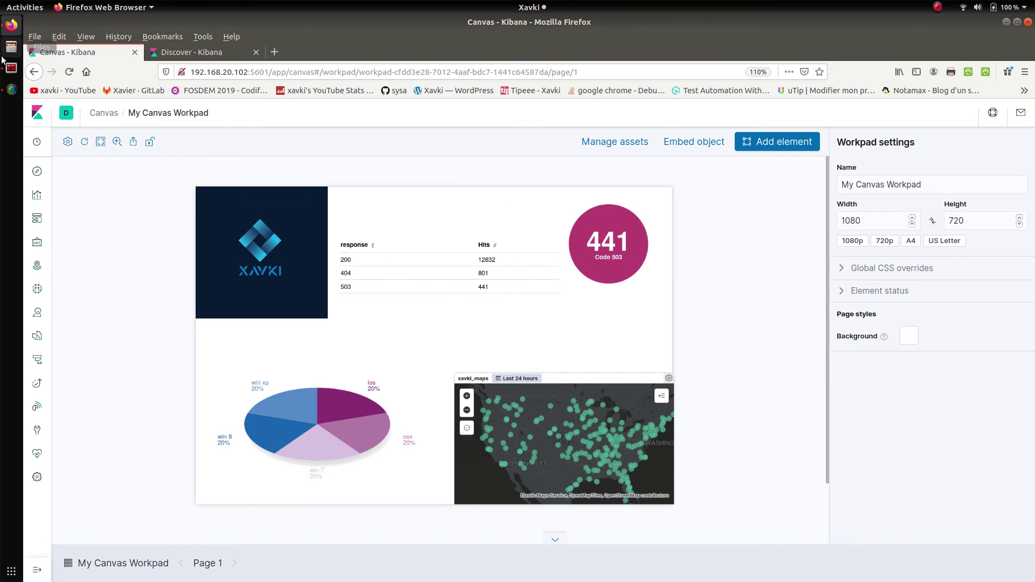
pyautogui.moveTo(394, 242); pyautogui.dragTo(430, 278)
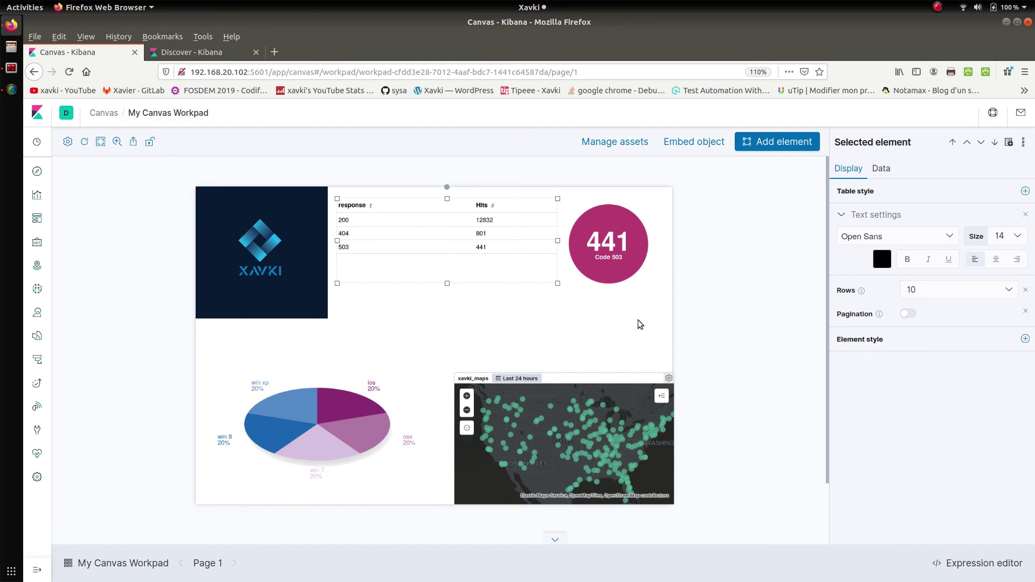
# Step: Set the data table's text size to 18 and its text alignment to centered
pyautogui.click(955, 291)
pyautogui.click(956, 292)
pyautogui.click(1012, 238)
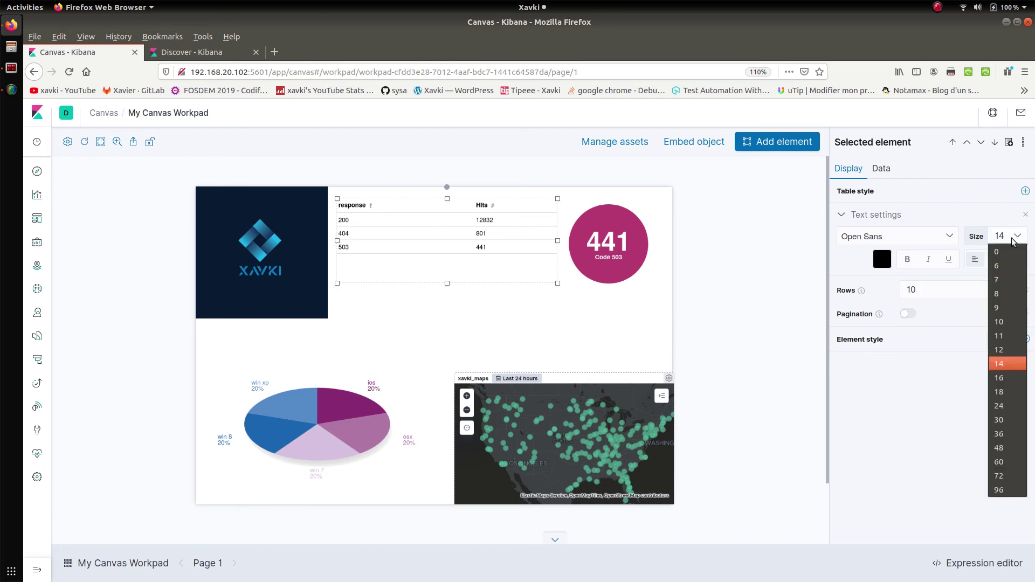
pyautogui.click(1005, 393)
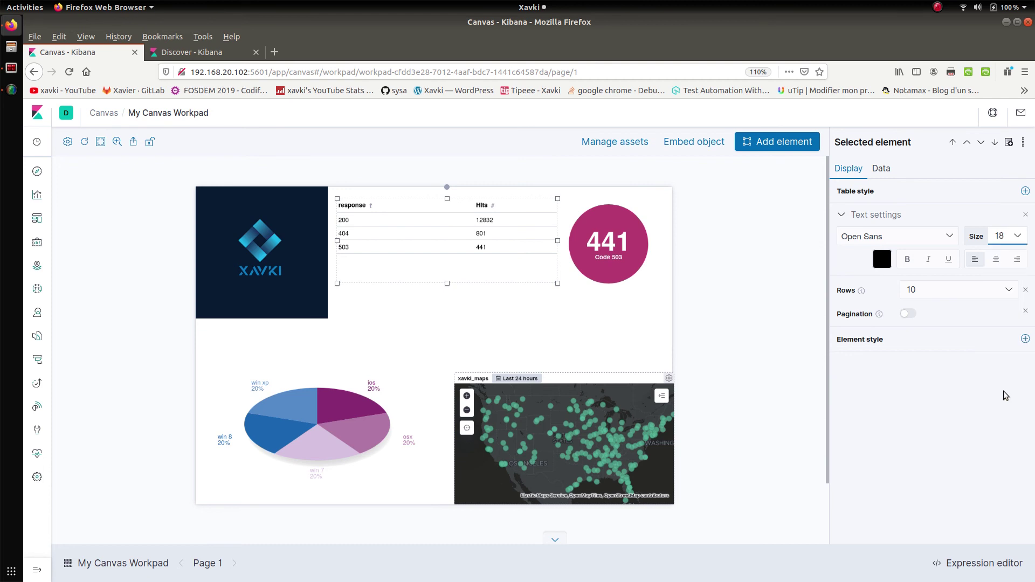
pyautogui.click(902, 427)
pyautogui.click(996, 265)
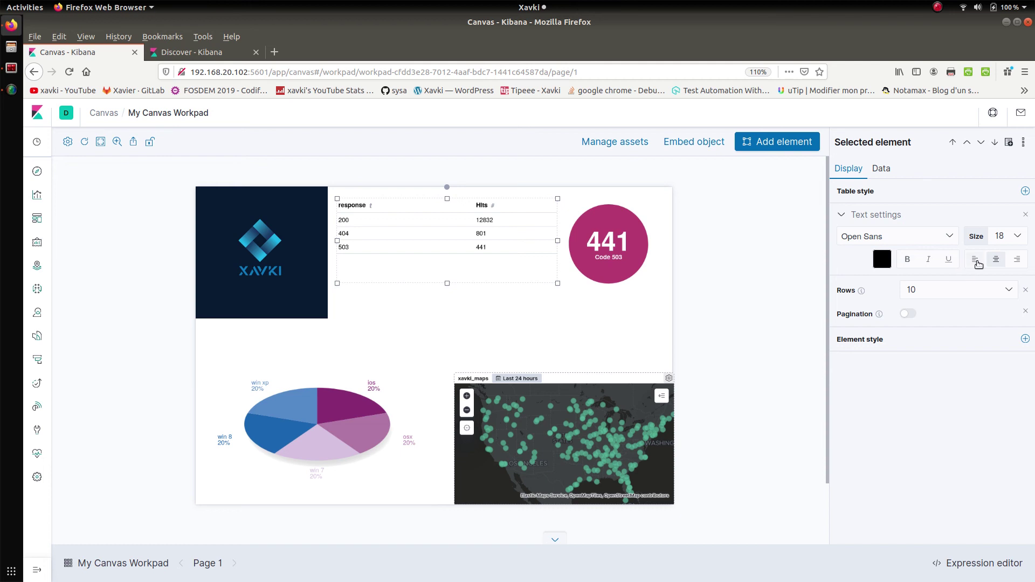
pyautogui.click(997, 259)
# Step: Move the data table down to just above the map, and deselect it
pyautogui.moveTo(495, 252); pyautogui.dragTo(506, 289)
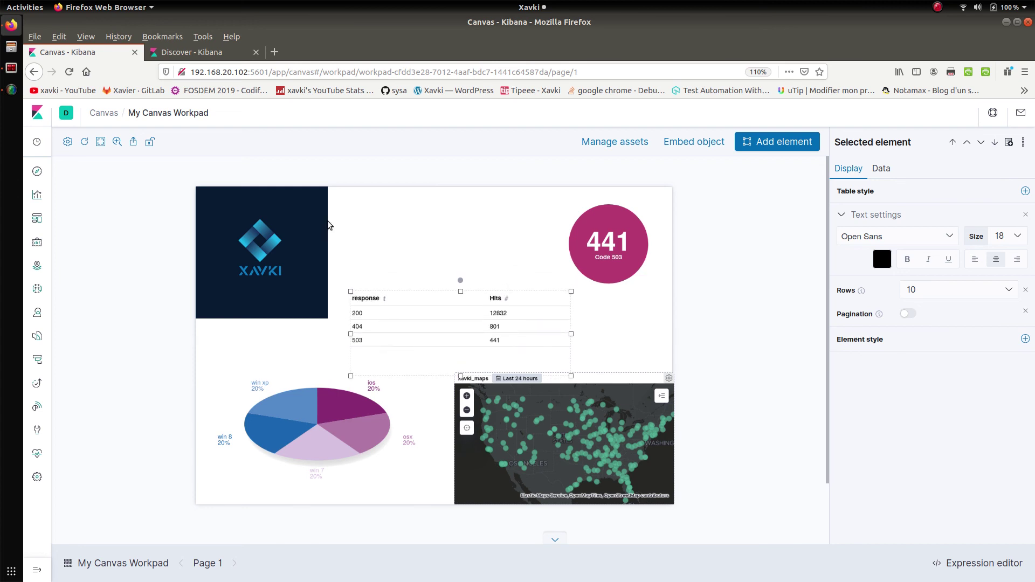
pyautogui.click(93, 244)
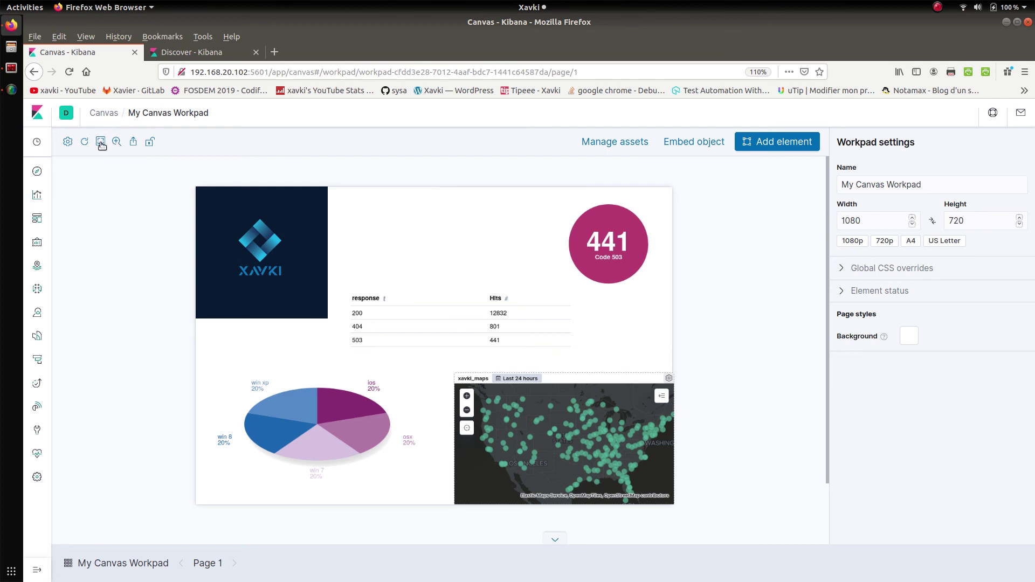
# Step: Preview the workpad in full-screen mode, return to editing, and look over the workpad's image assets
pyautogui.click(101, 143)
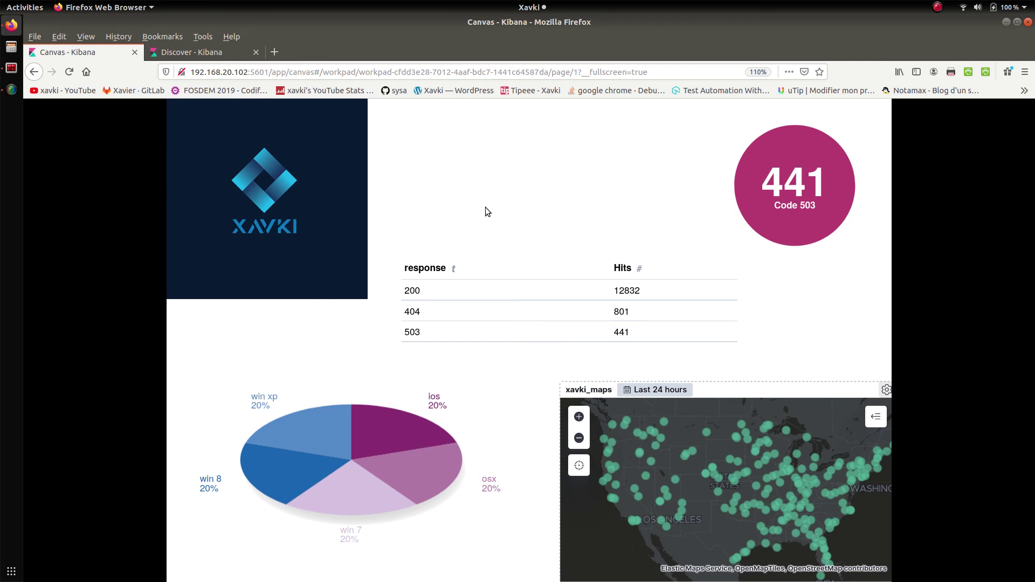
pyautogui.press('Escape')
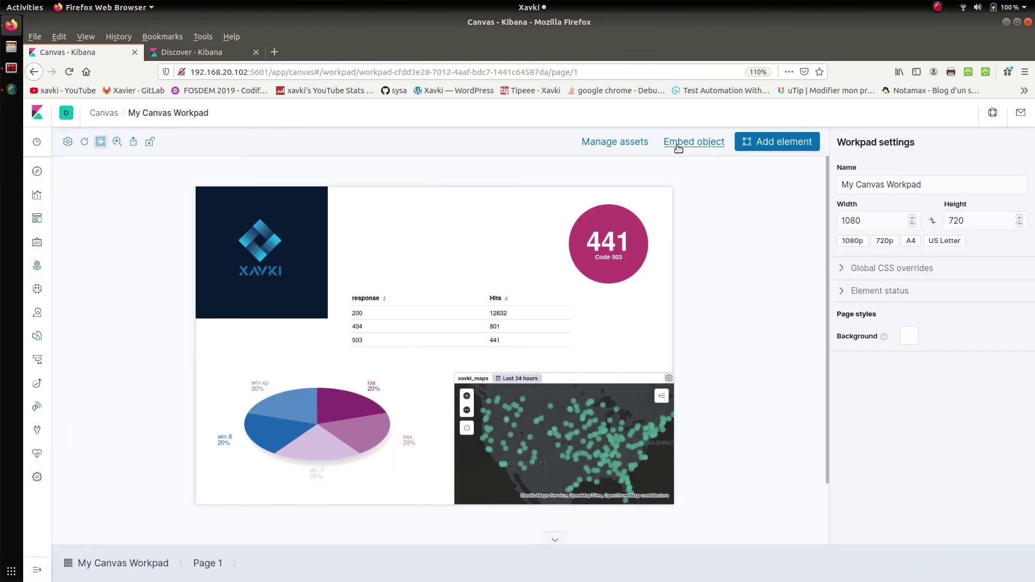
pyautogui.click(626, 146)
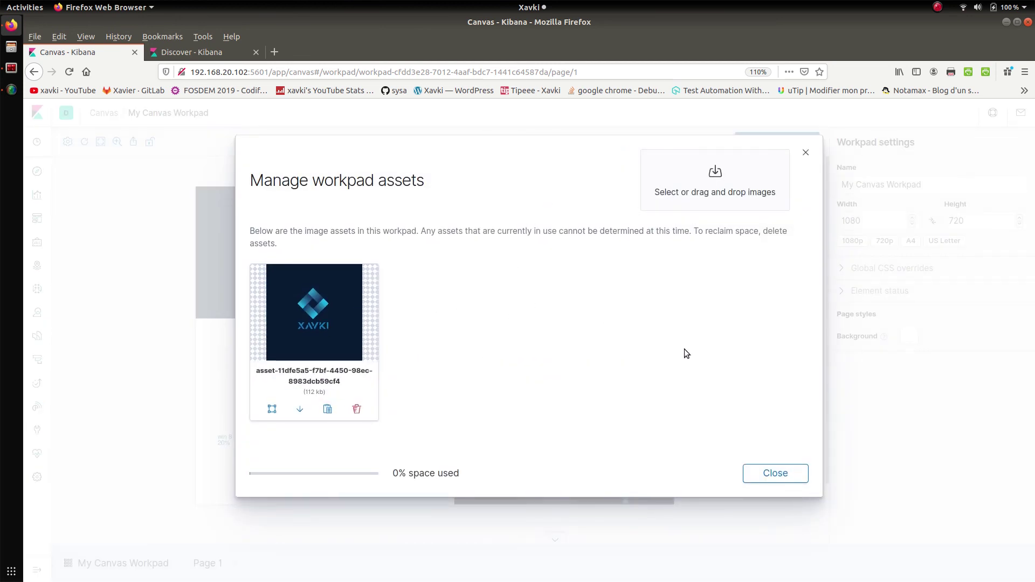
pyautogui.click(776, 473)
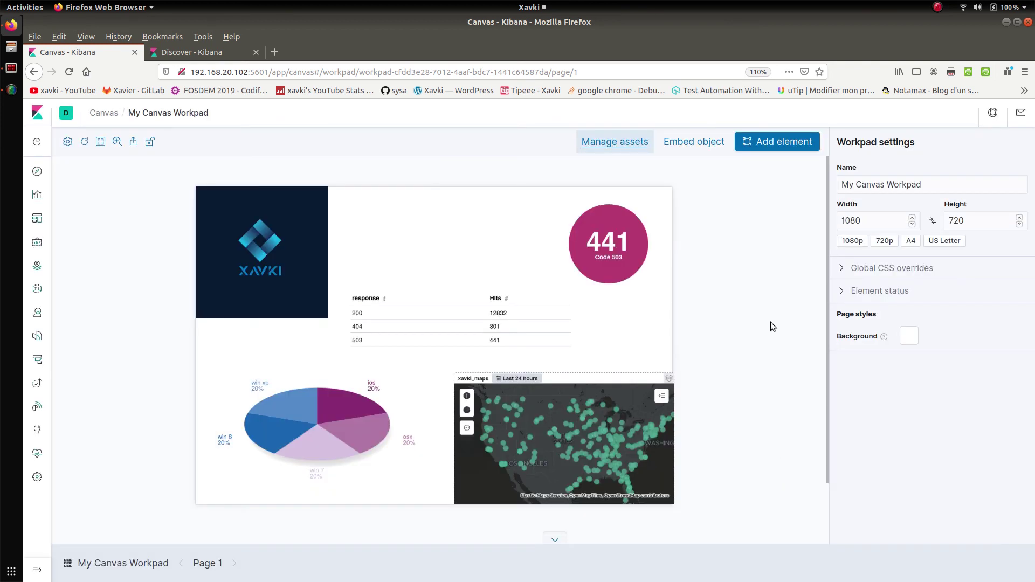
# Step: Set the workpad page's background color to light grey #BBBBBB
pyautogui.click(917, 337)
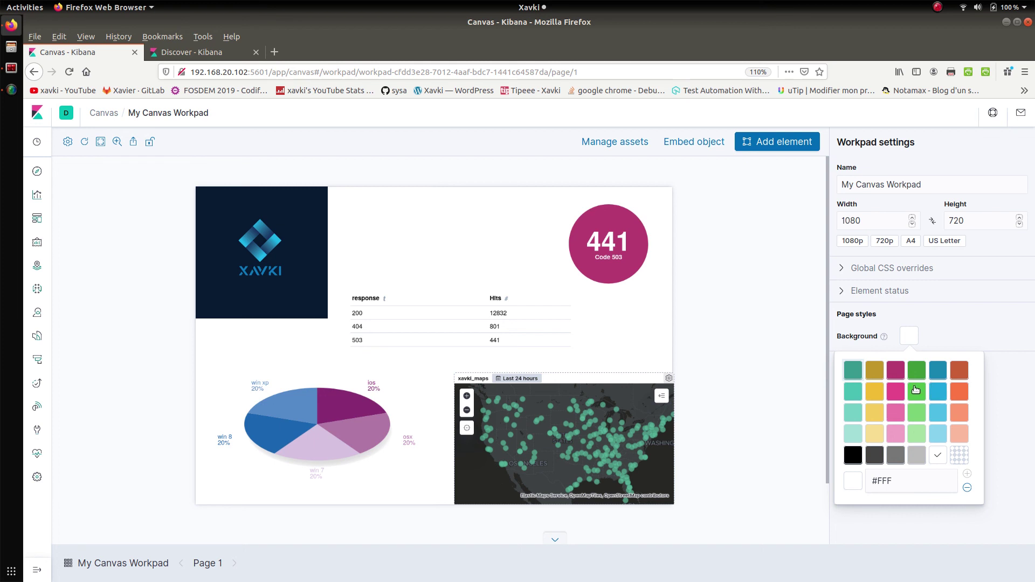
pyautogui.click(858, 460)
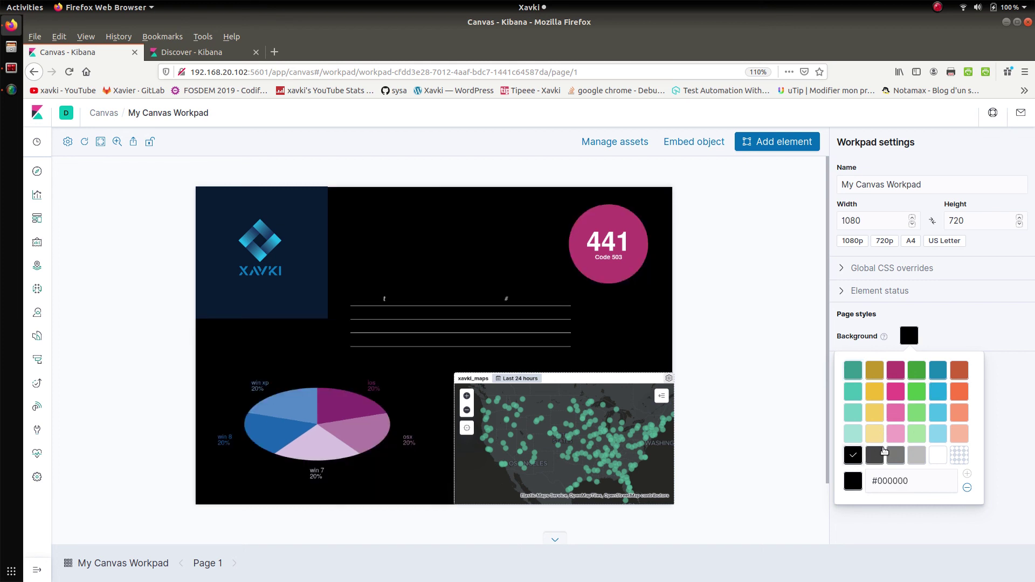
pyautogui.click(921, 456)
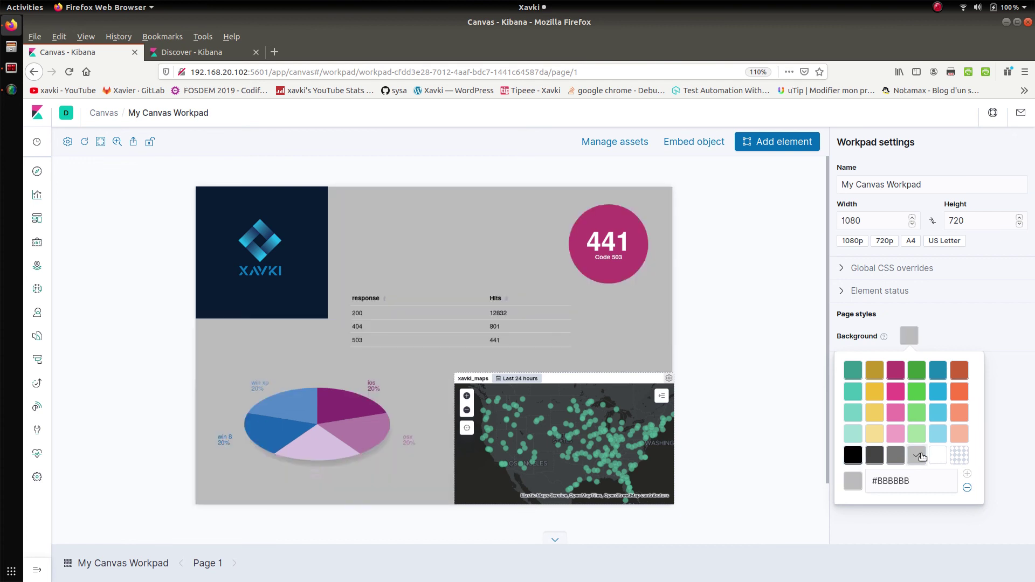
# Step: Change the workpad page's background color to light blue #86d2ed and close the color picker
pyautogui.click(939, 439)
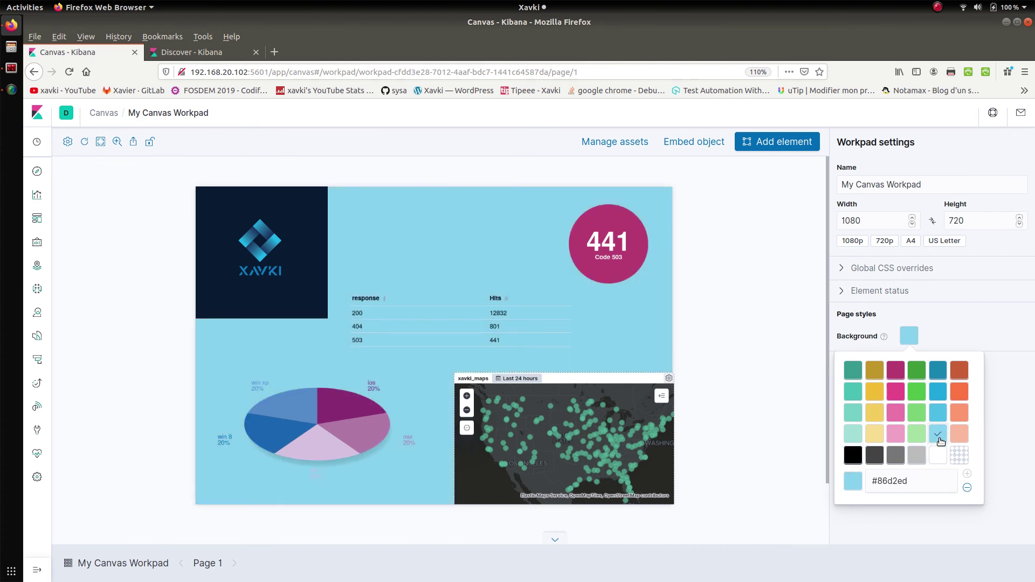
pyautogui.click(790, 300)
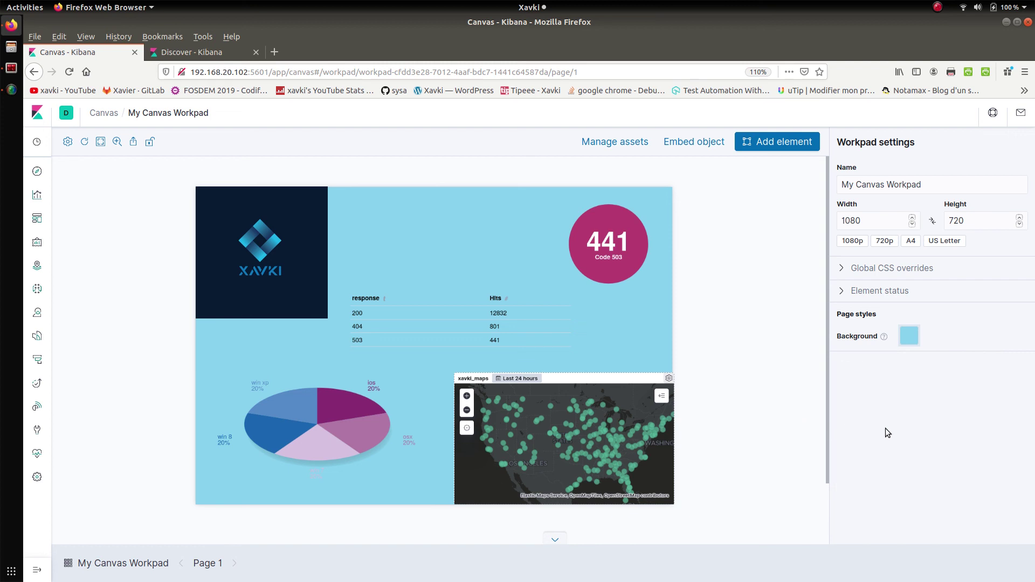
# Step: Look over the workpad's element status, global CSS overrides, and the auto-refresh and fullscreen cycling settings
pyautogui.click(857, 296)
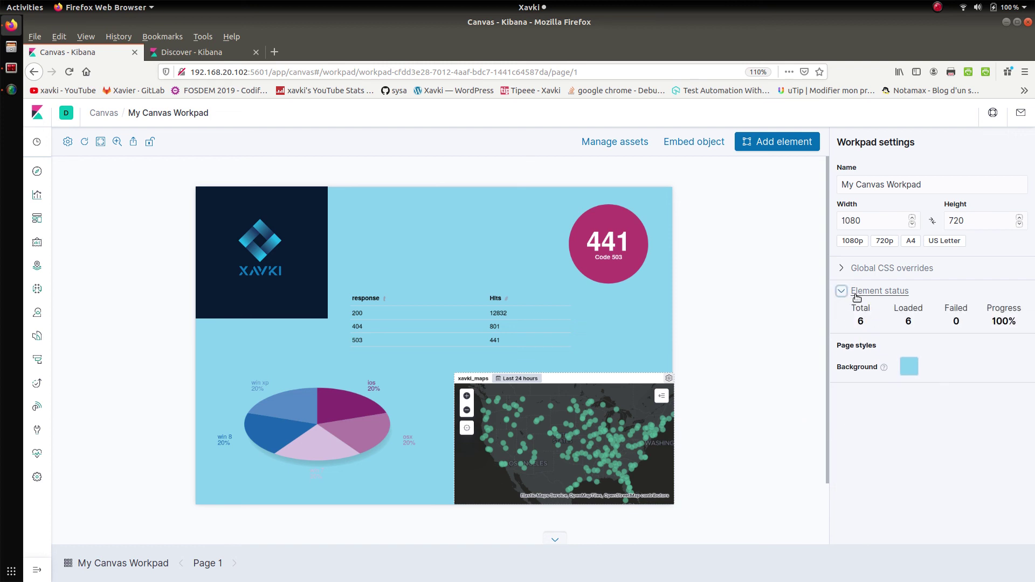
pyautogui.click(897, 273)
pyautogui.click(897, 273)
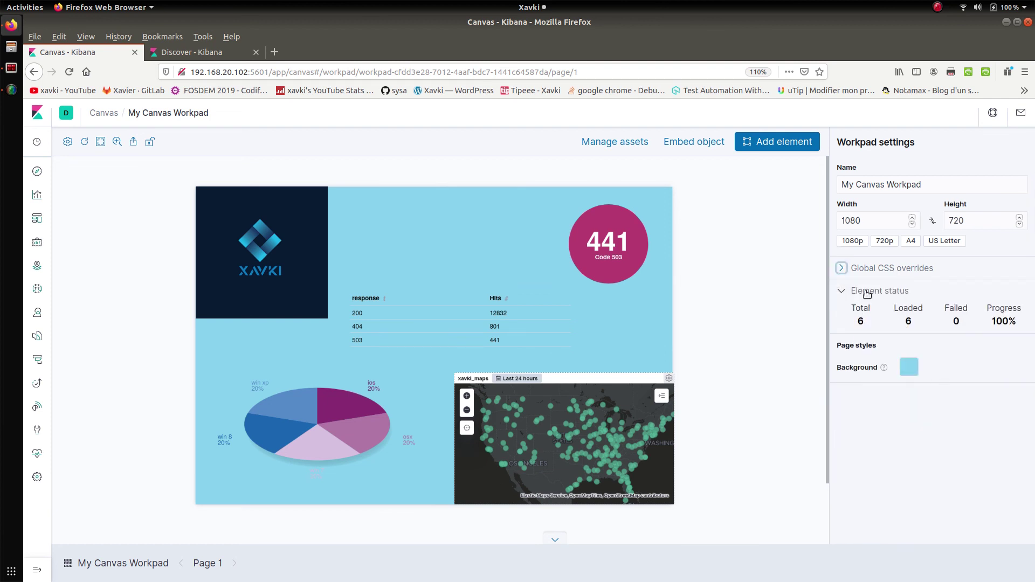
pyautogui.click(844, 290)
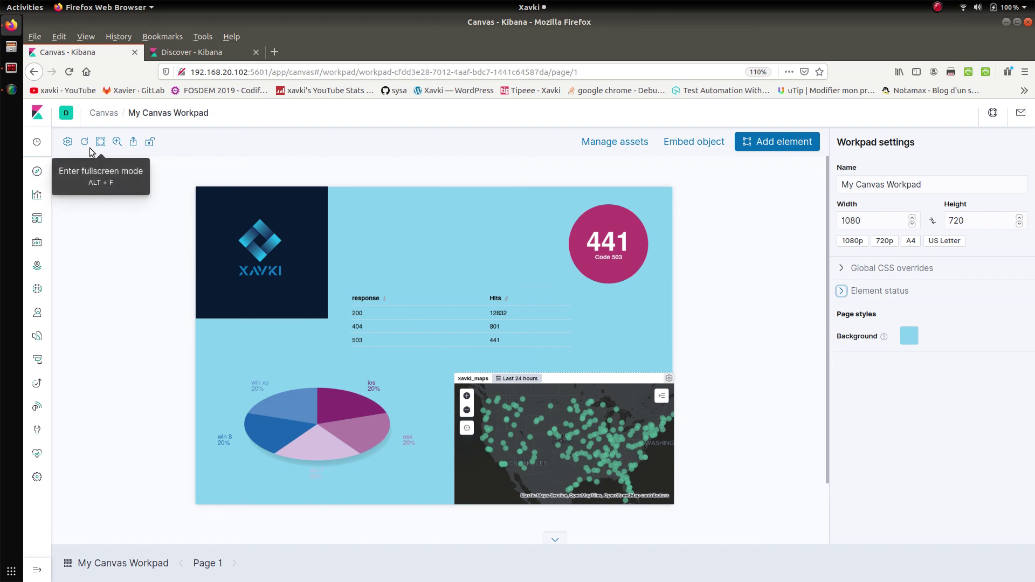
pyautogui.click(68, 142)
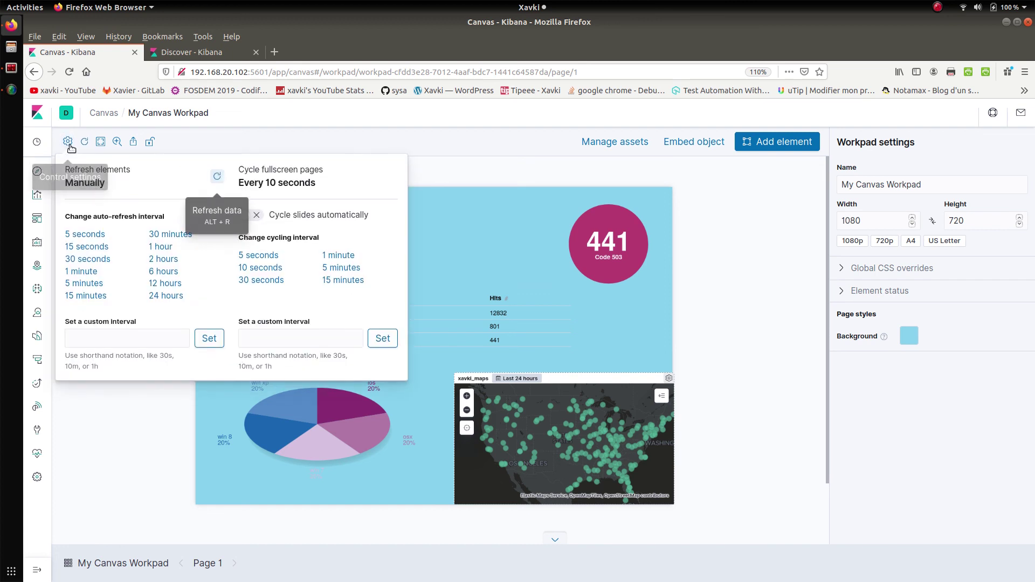
pyautogui.click(68, 142)
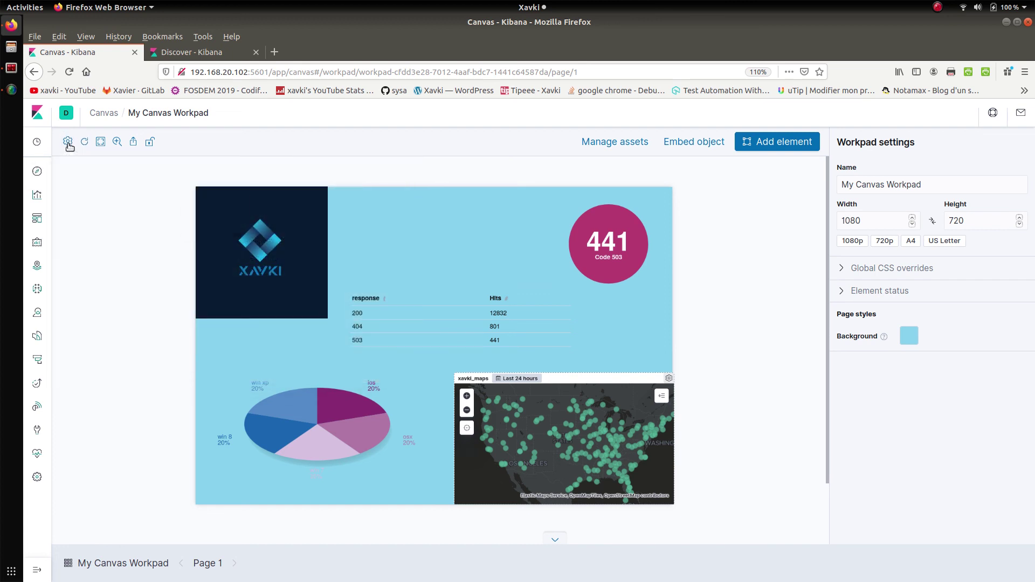
# Step: Try to generate a PDF report of the workpad from its sharing options
pyautogui.click(133, 142)
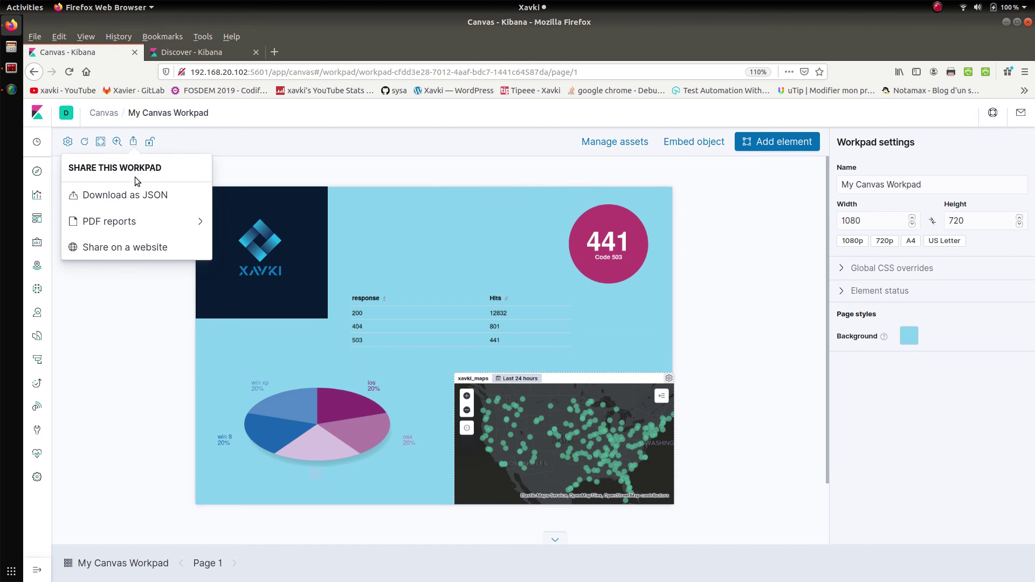
pyautogui.click(129, 224)
pyautogui.click(137, 244)
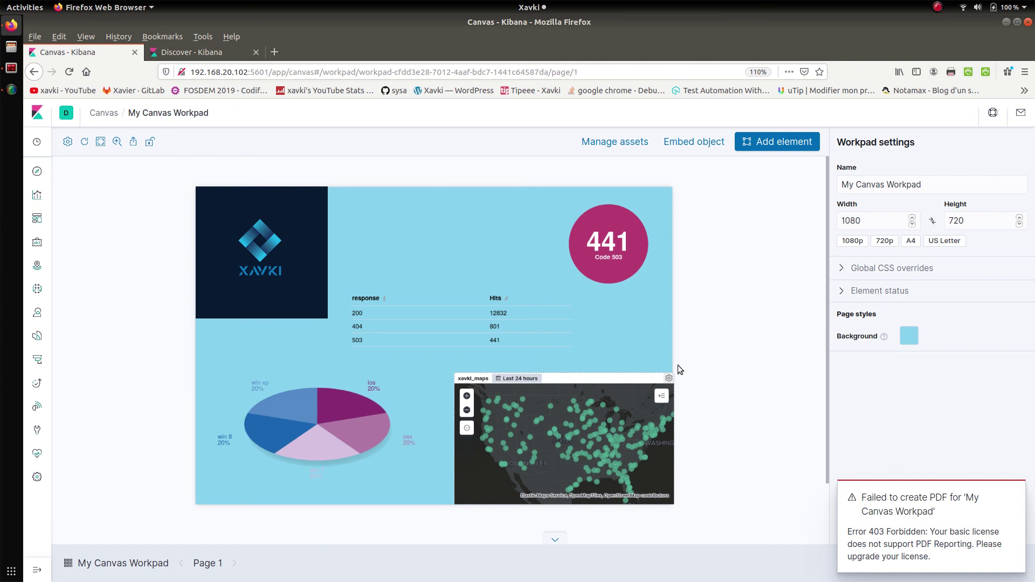
# Step: View the list of saved Canvas workpads, both from within the workpad and on the Canvas overview, and reopen My Canvas Workpad
pyautogui.click(85, 564)
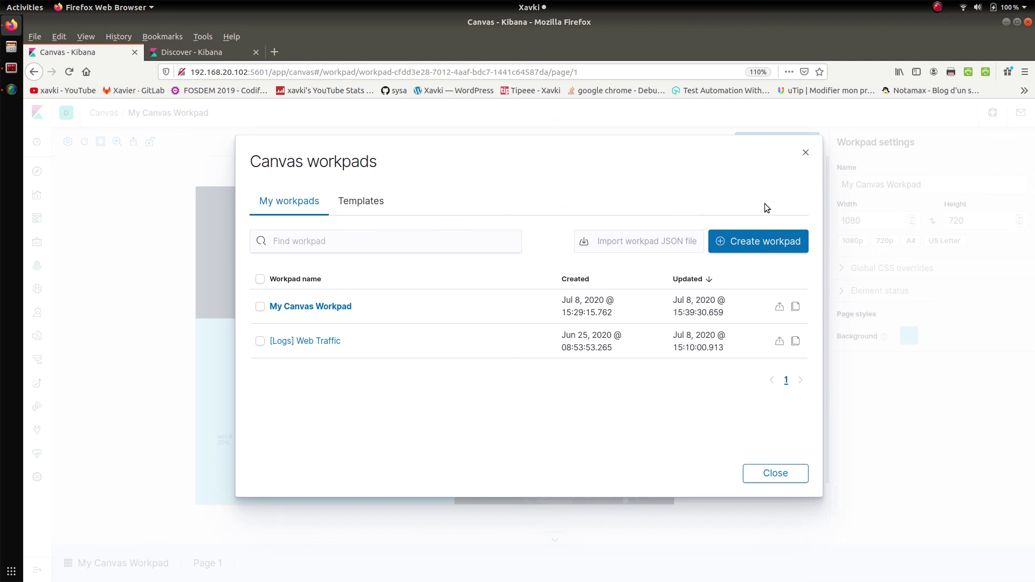
pyautogui.click(806, 151)
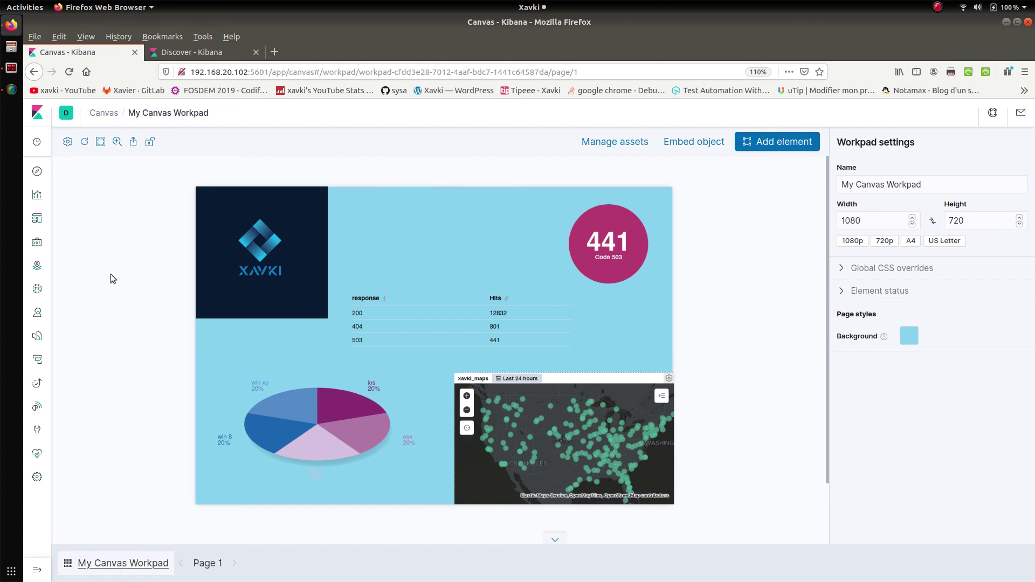
pyautogui.click(107, 117)
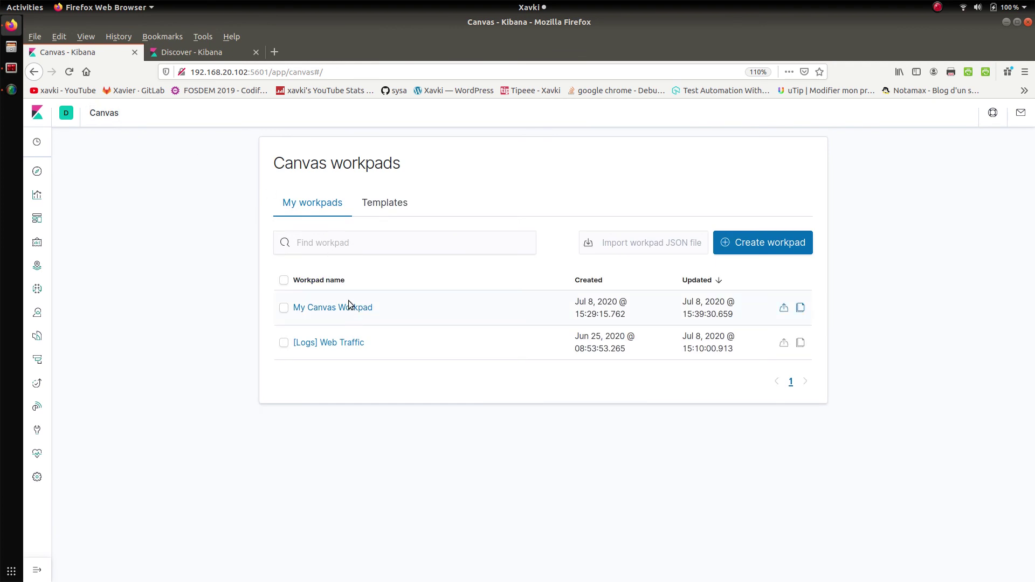
pyautogui.click(352, 312)
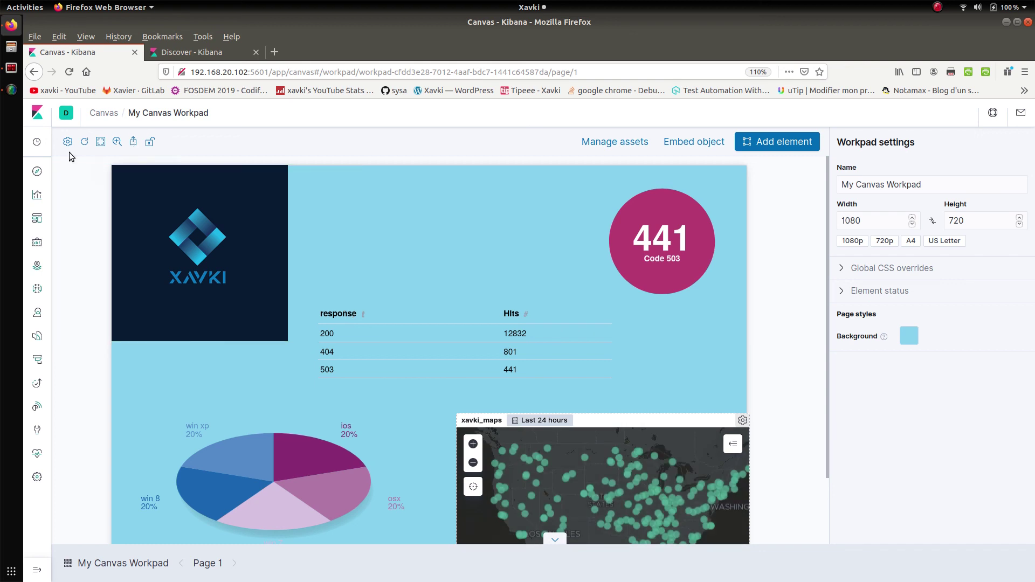
# Step: Return to the Canvas workpads list and permanently delete My Canvas Workpad
pyautogui.click(109, 114)
pyautogui.click(283, 307)
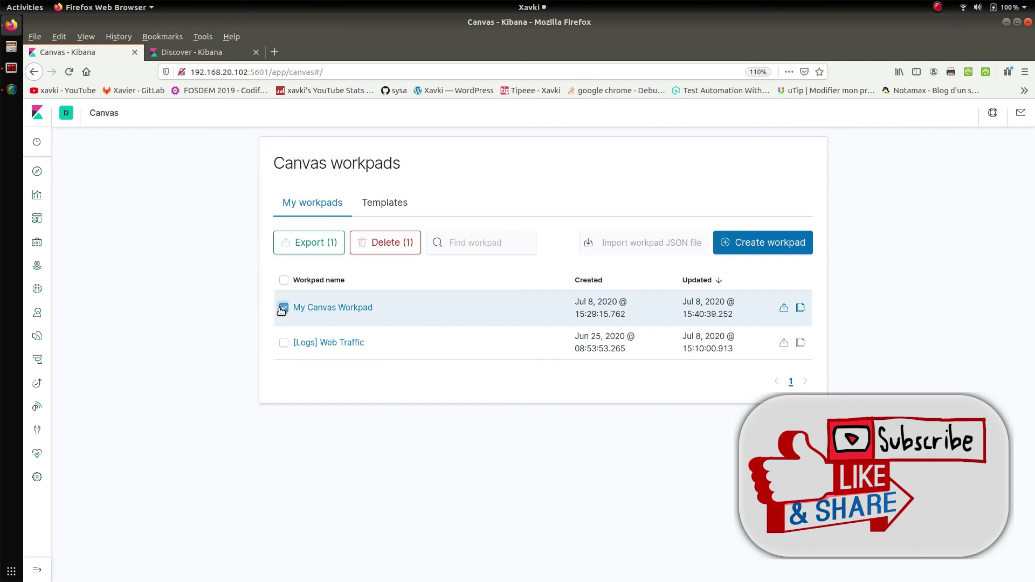
pyautogui.click(379, 242)
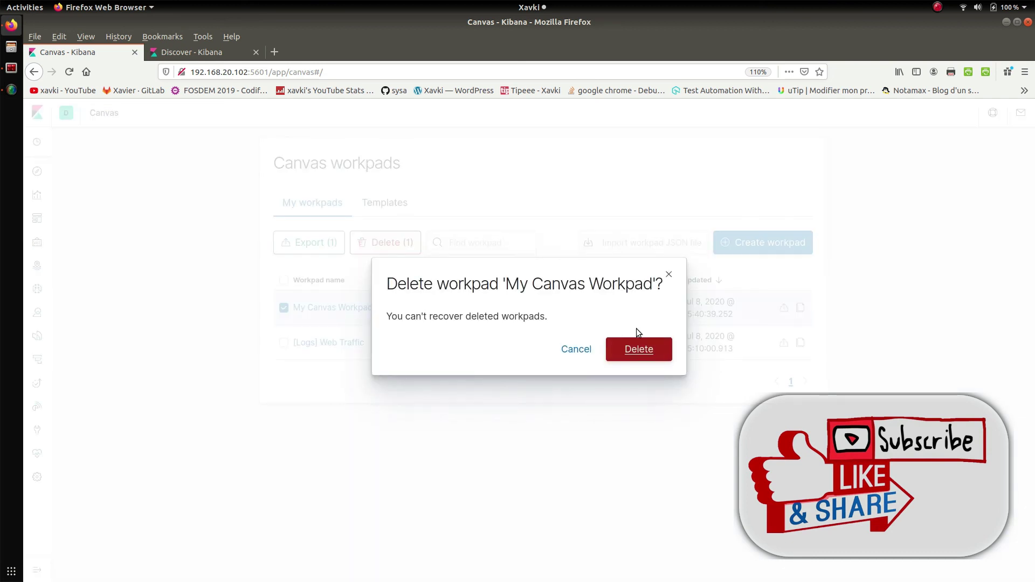
pyautogui.click(638, 349)
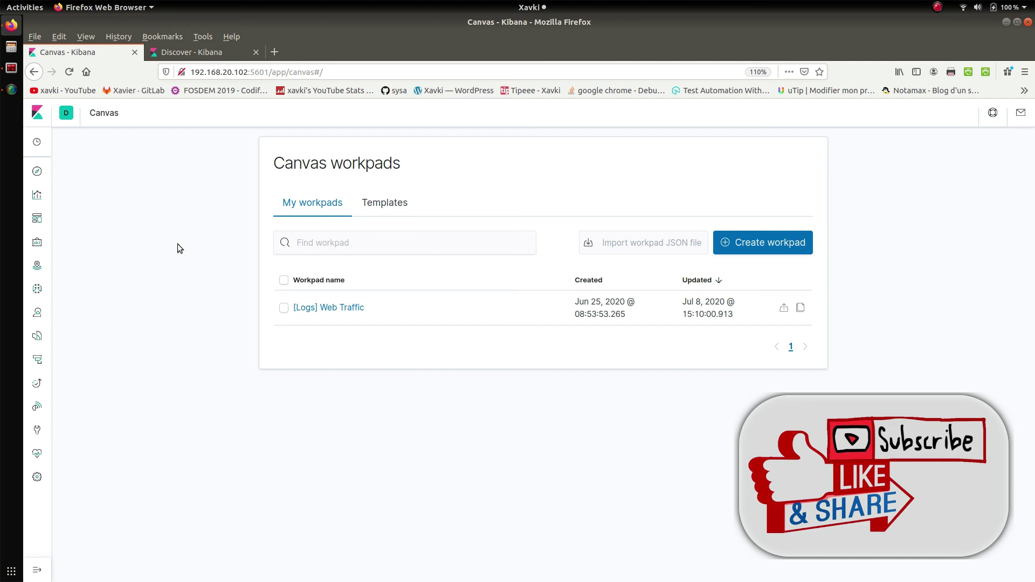
pyautogui.click(11, 90)
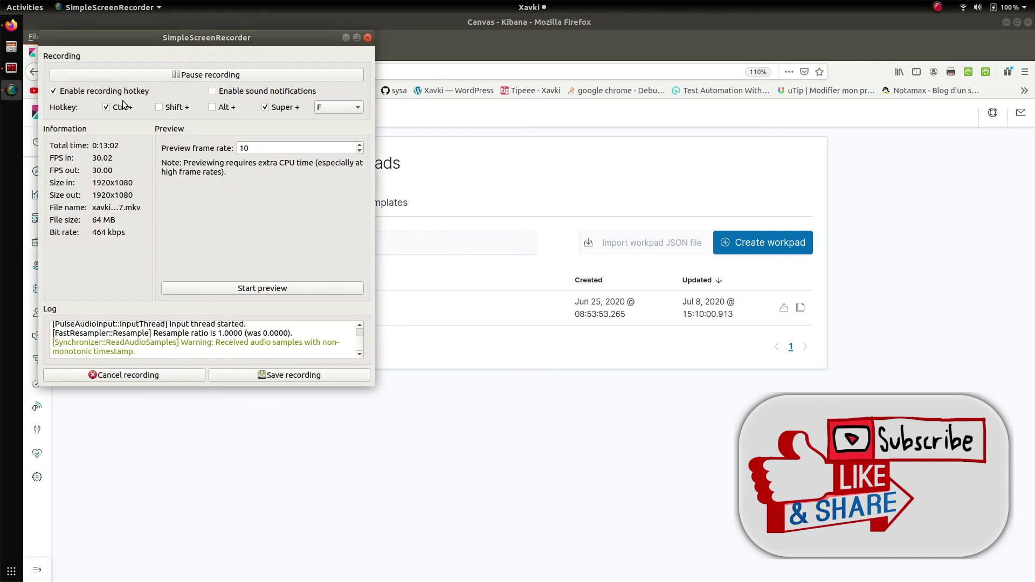